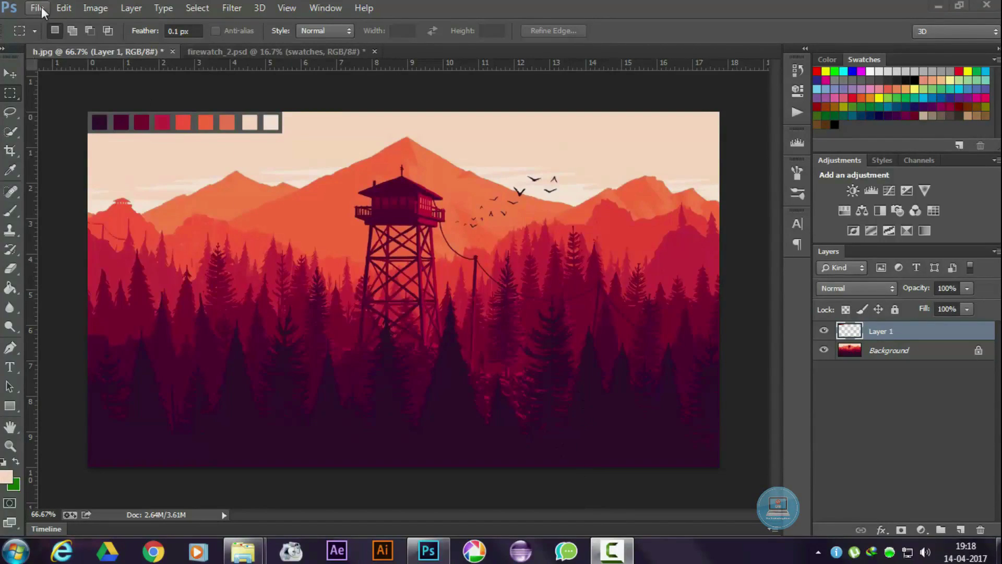
- Create a new 5333 × 3000 px transparent document at 300 ppi
click(42, 9)
click(47, 22)
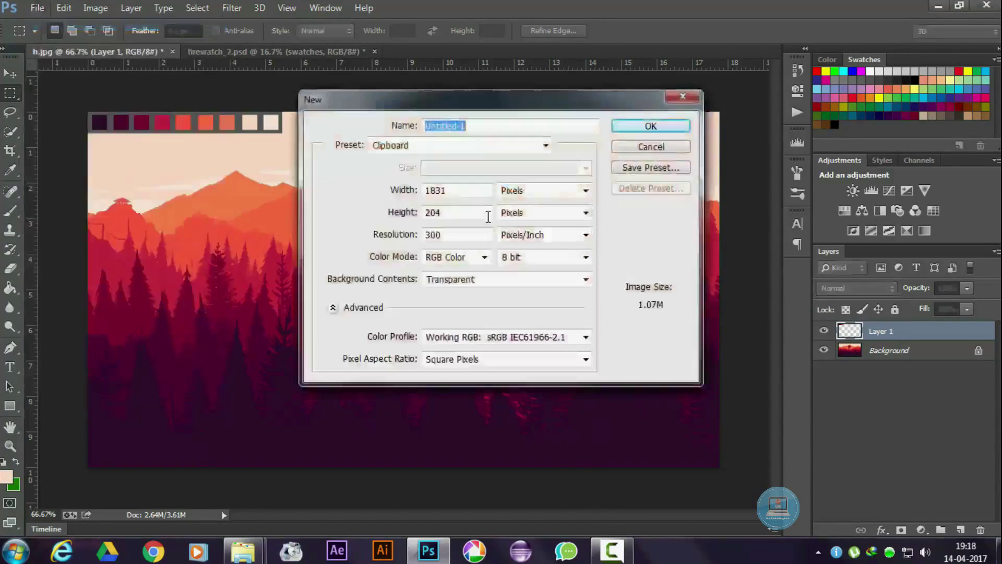
key(Tab)
text(3000)
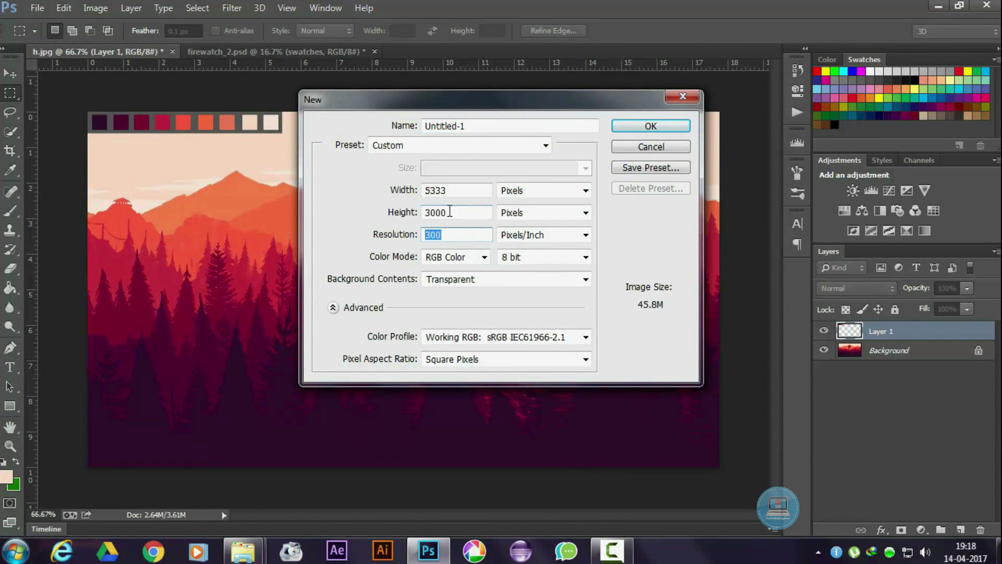
key(shift+Tab)
key(shift+Tab)
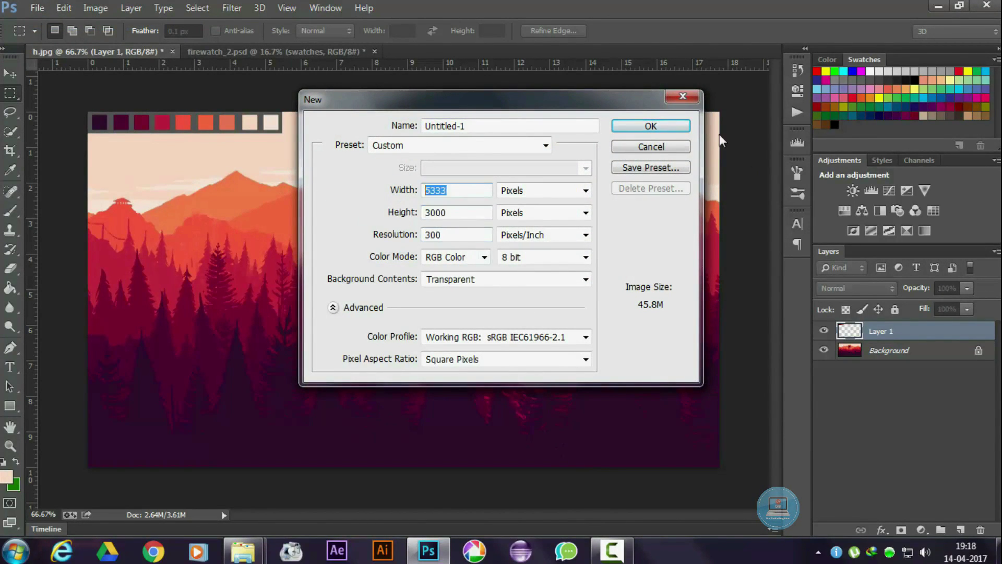
key(Return)
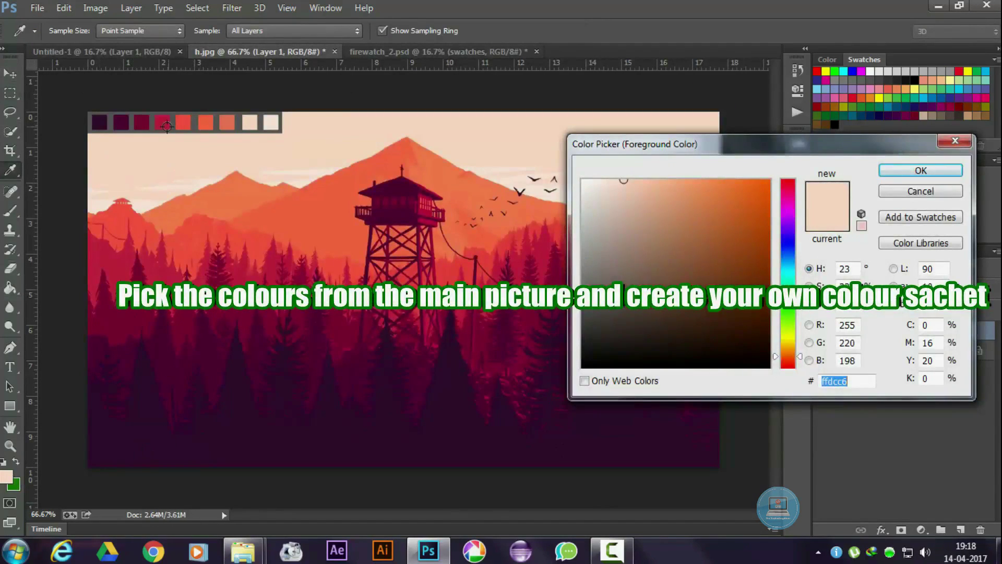
click(919, 171)
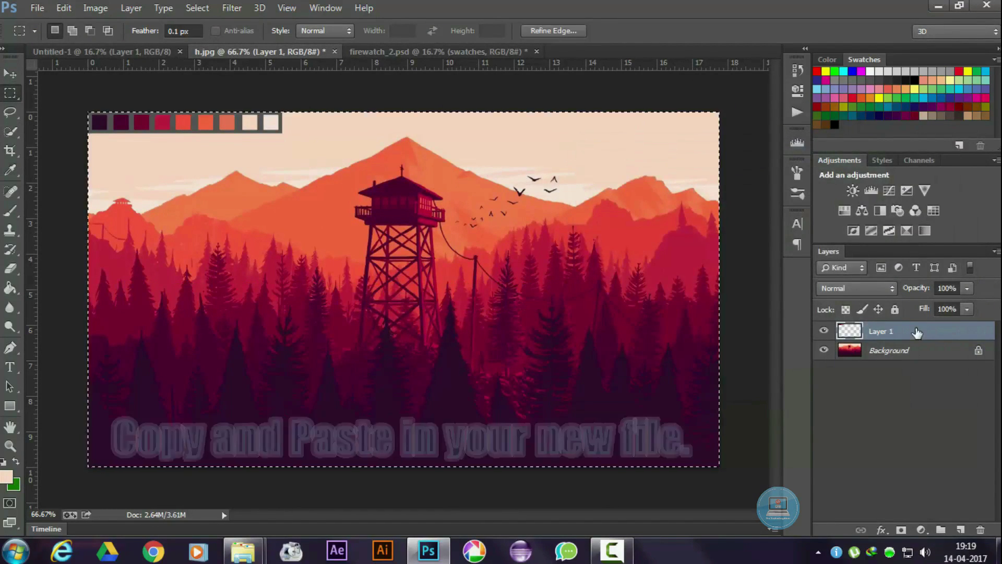
- Paste the colour swatch strip, enlarge it, and place it in the top-right corner
click(144, 52)
key(ctrl+v)
key(ctrl+t)
drag(380, 282, 305, 279)
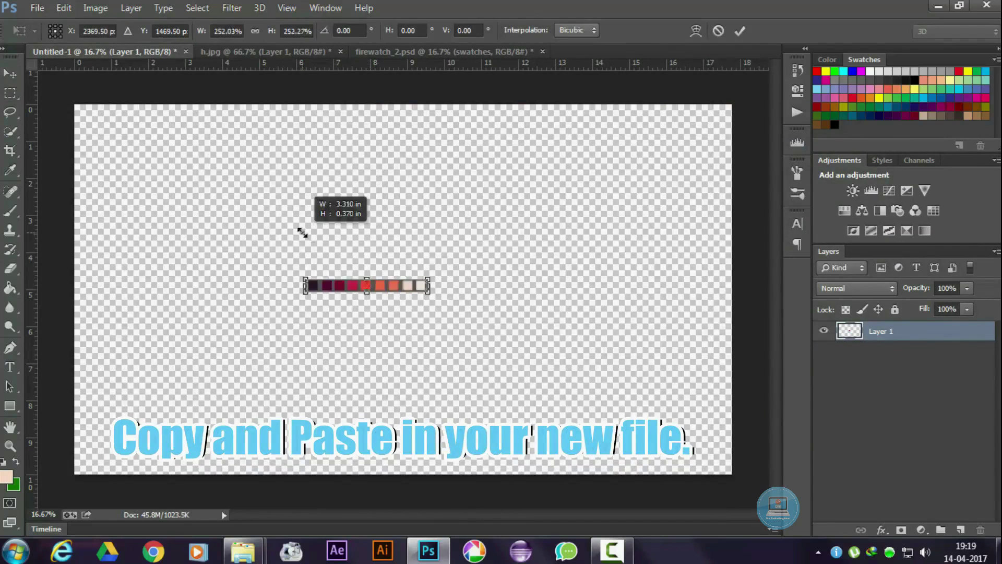
key(Return)
key(v)
drag(366, 285, 663, 117)
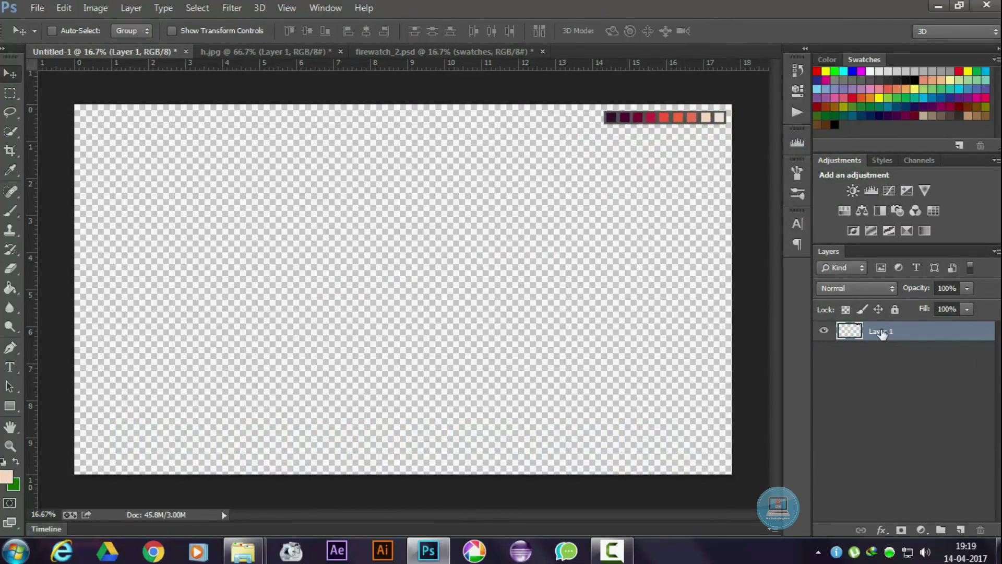
- Name the swatch layer COLOURS, undoing an accidental group
key(Return)
key(g)
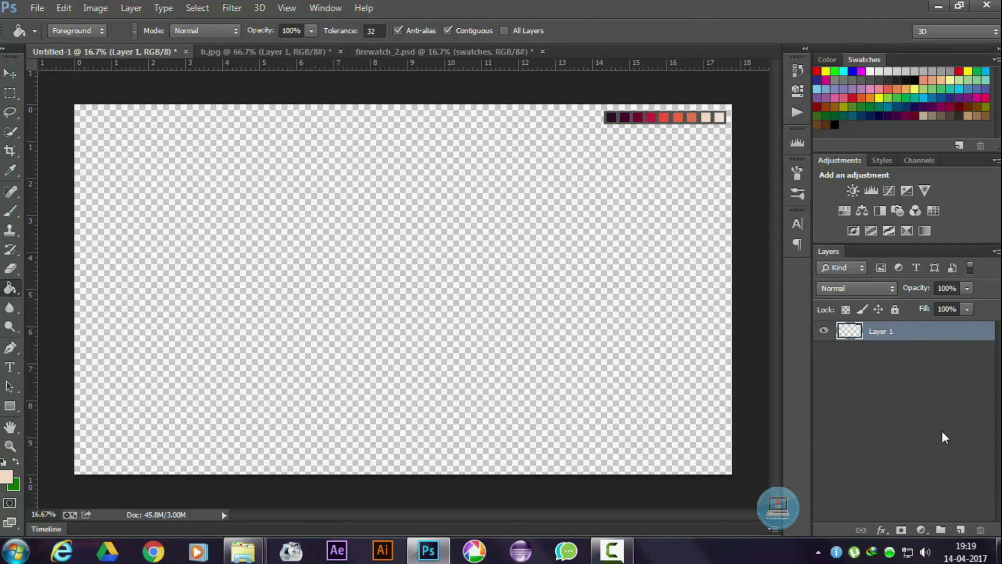
key(ctrl+g)
key(ctrl+z)
- Add a Bg layer below COLOURS filled with light peach, plus an empty layer above it
key(ctrl+shift+alt+n)
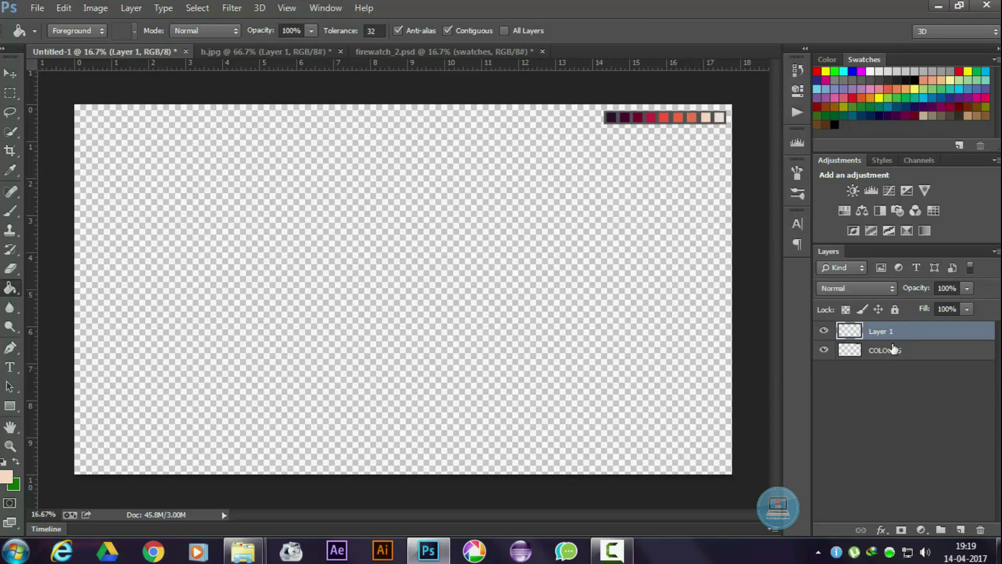
key(ctrl+bracketleft)
double_click(890, 350)
text(g)
key(Return)
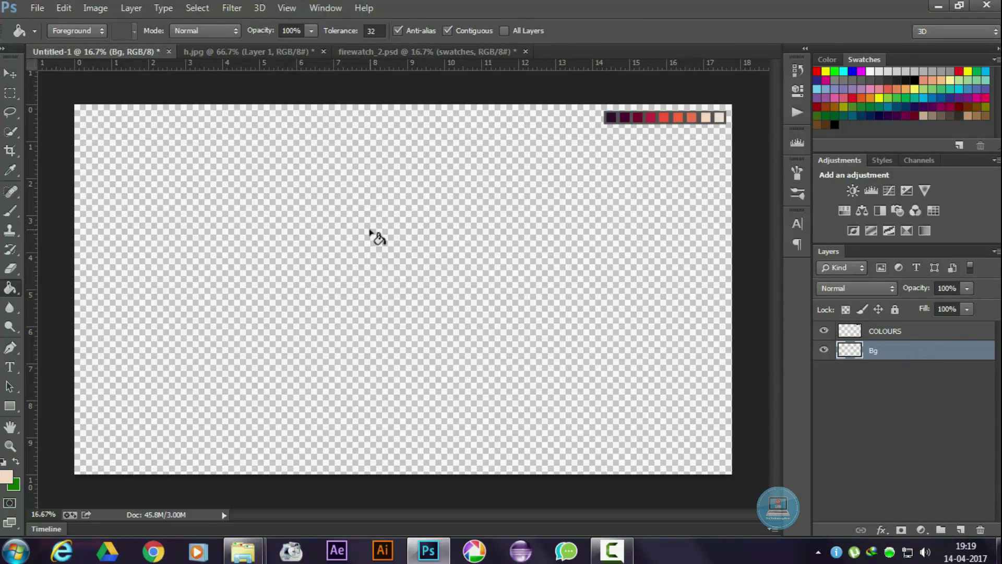
click(466, 256)
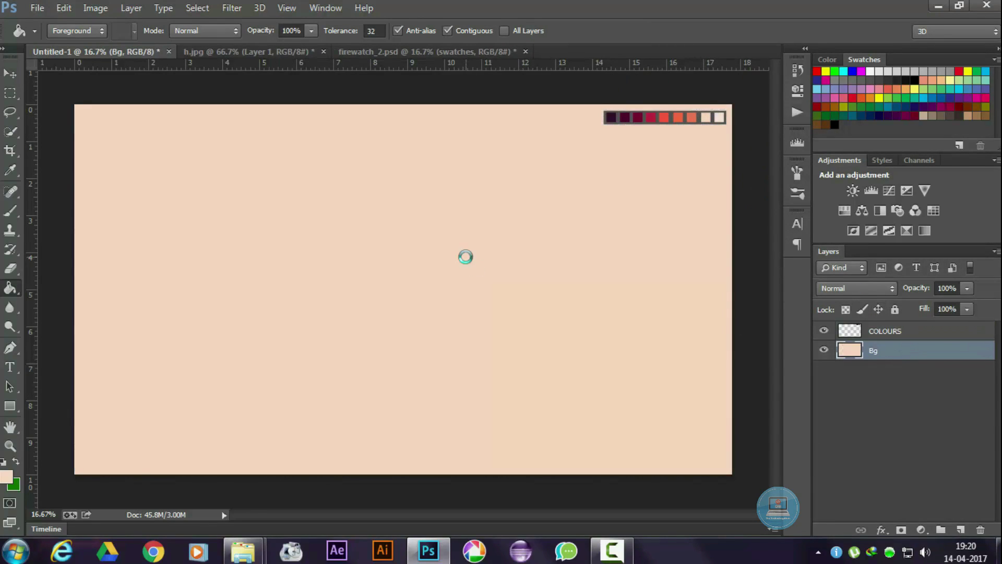
click(960, 530)
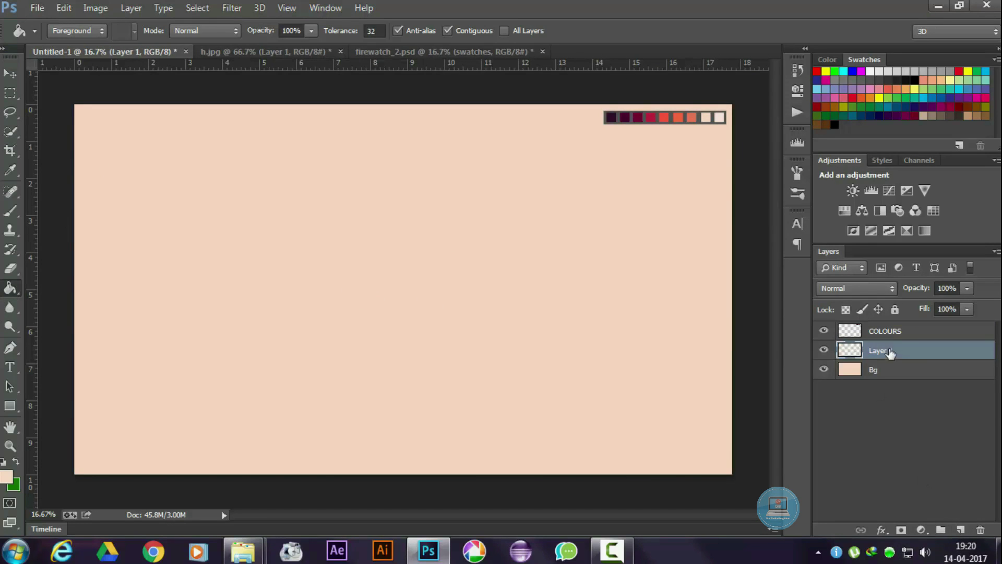
- Lasso a ridge band along the canvas bottom and fill it dark purple
click(11, 111)
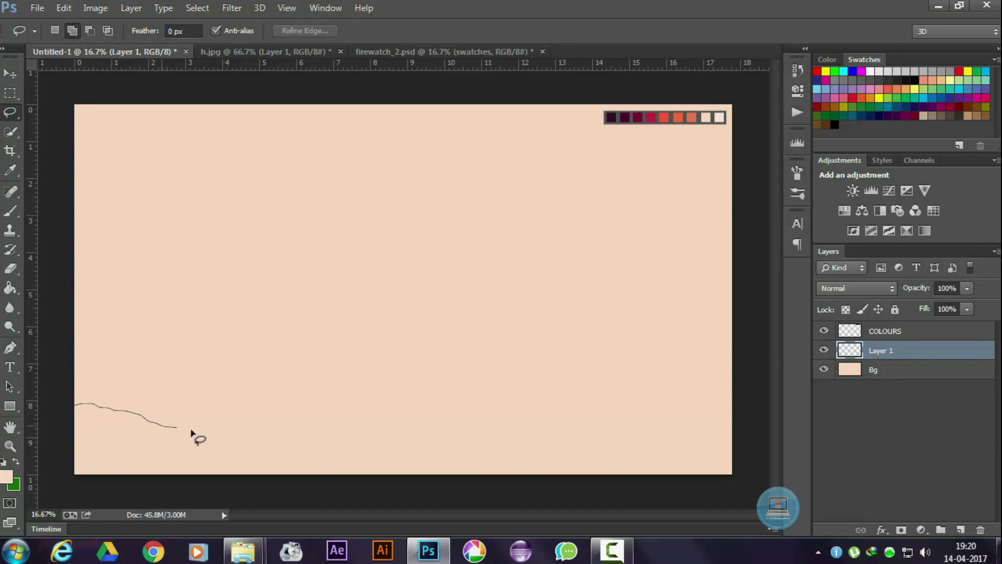
drag(191, 431, 425, 440)
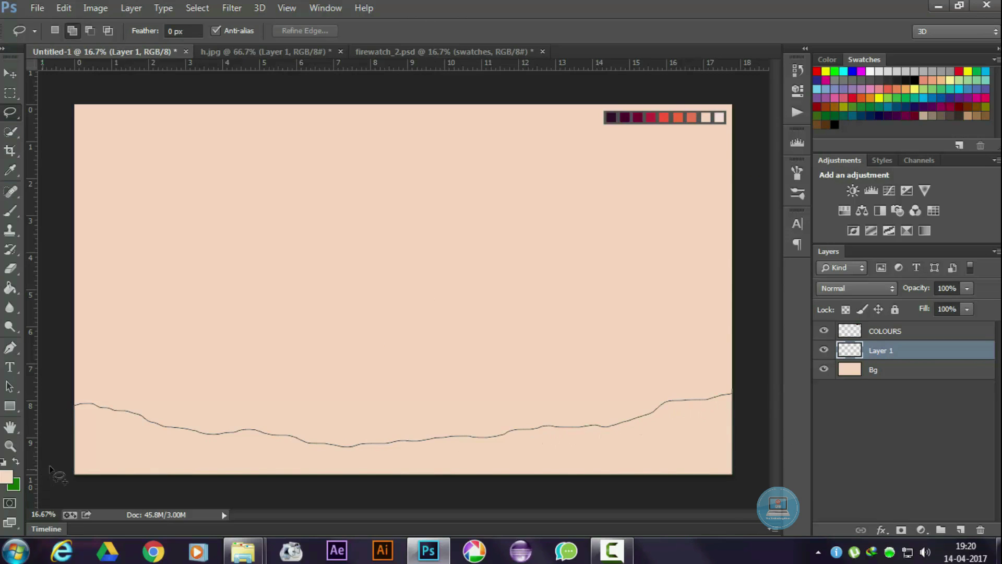
drag(791, 469, 76, 474)
click(10, 288)
alt+click(614, 116)
click(604, 449)
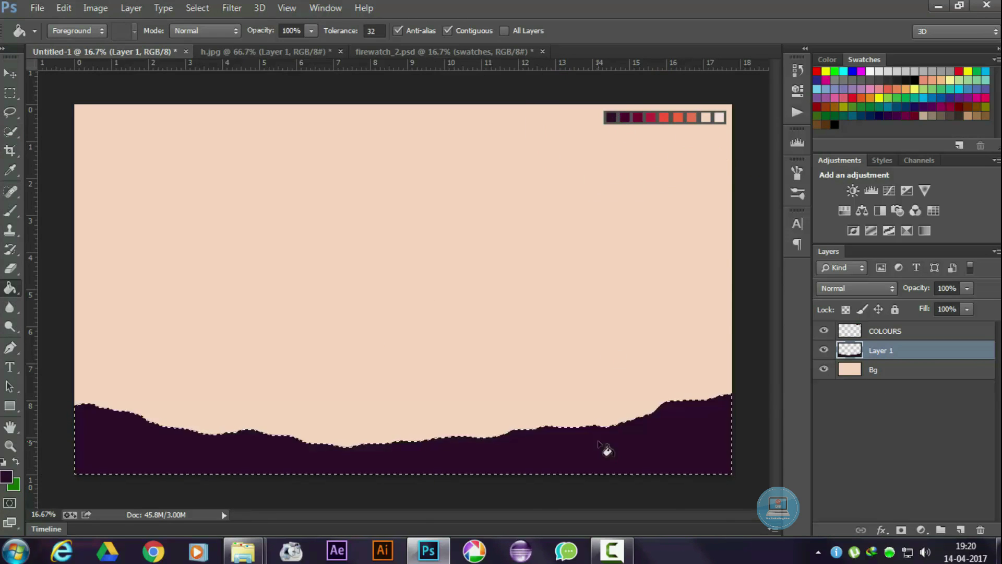
key(ctrl+d)
- On a new layer above Bg, fill a dark magenta hill range behind the ridge
click(885, 374)
click(961, 530)
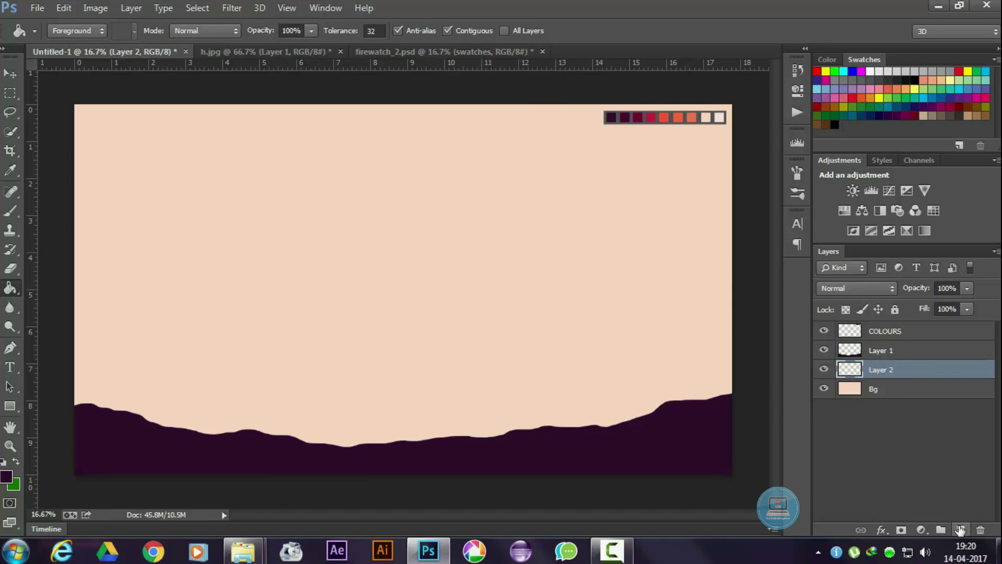
click(9, 114)
drag(144, 347, 372, 375)
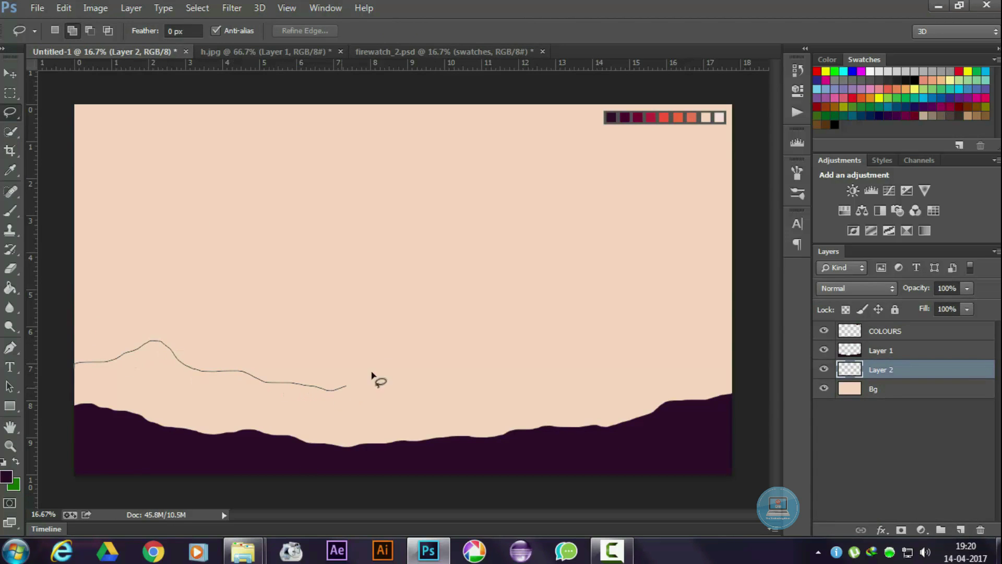
drag(774, 387, 76, 361)
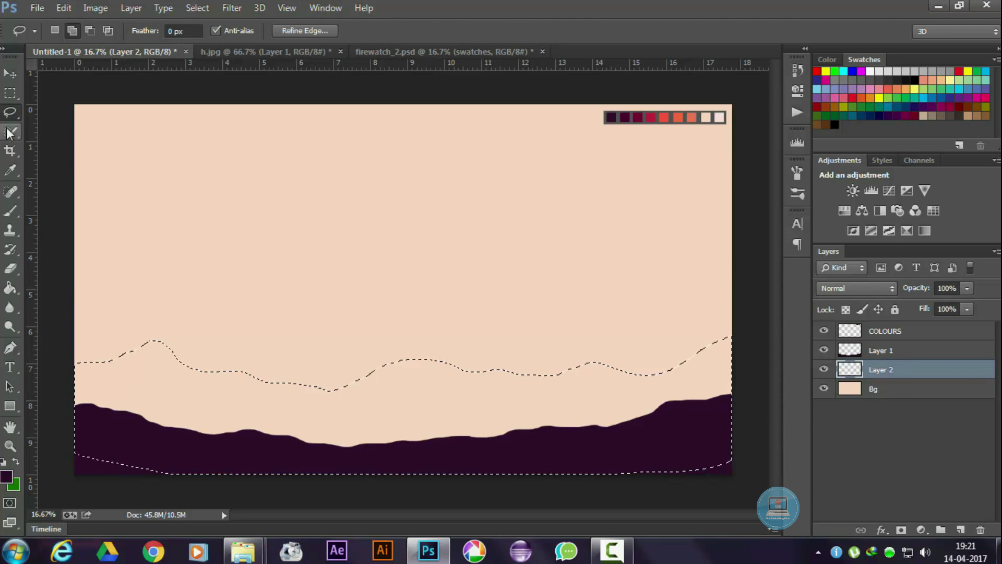
click(9, 287)
alt+click(637, 117)
click(459, 399)
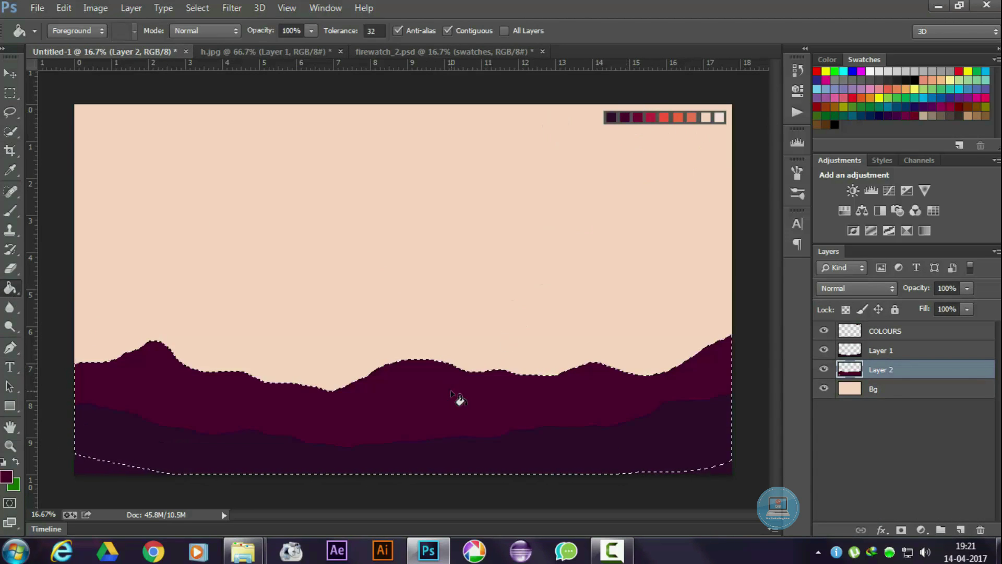
key(ctrl+d)
click(888, 389)
click(960, 529)
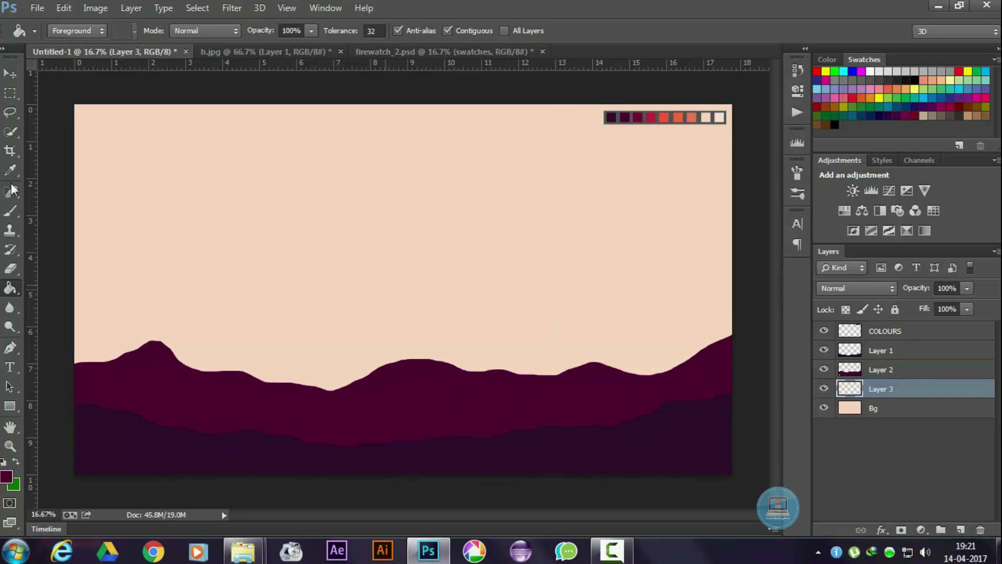
- Lasso a higher mountain range across the sky on Layer 3 and fill it
click(13, 112)
drag(75, 307, 512, 321)
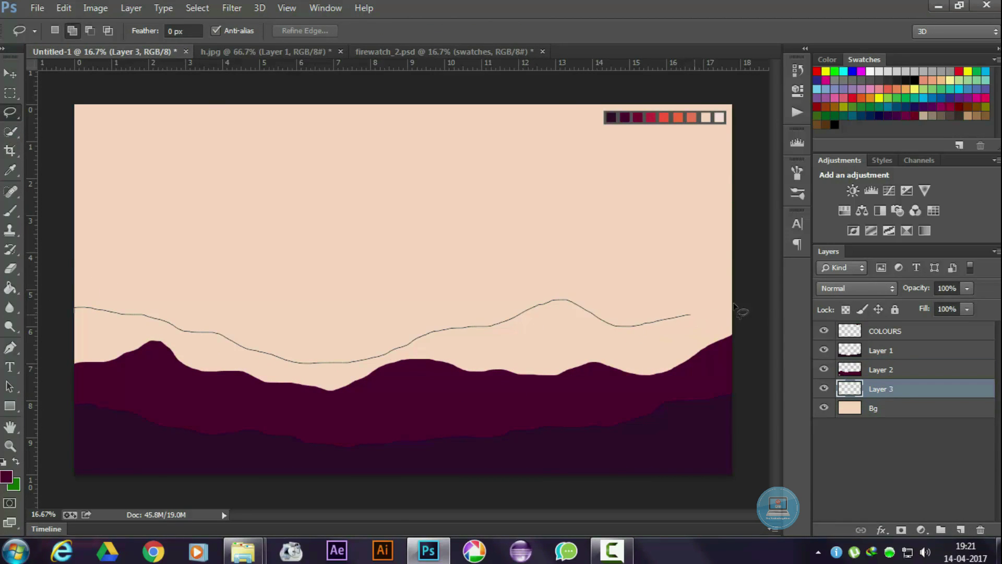
drag(741, 311, 76, 418)
click(9, 288)
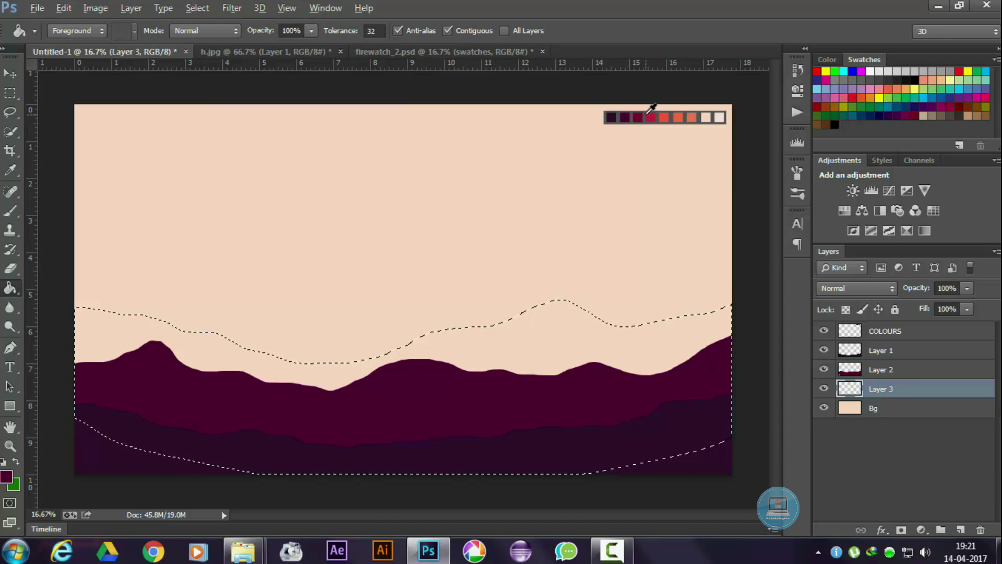
click(251, 356)
key(ctrl+d)
- On a new Layer 4, fill a taller crimson ridge and nudge it slightly down
click(17, 112)
ctrl+click(960, 529)
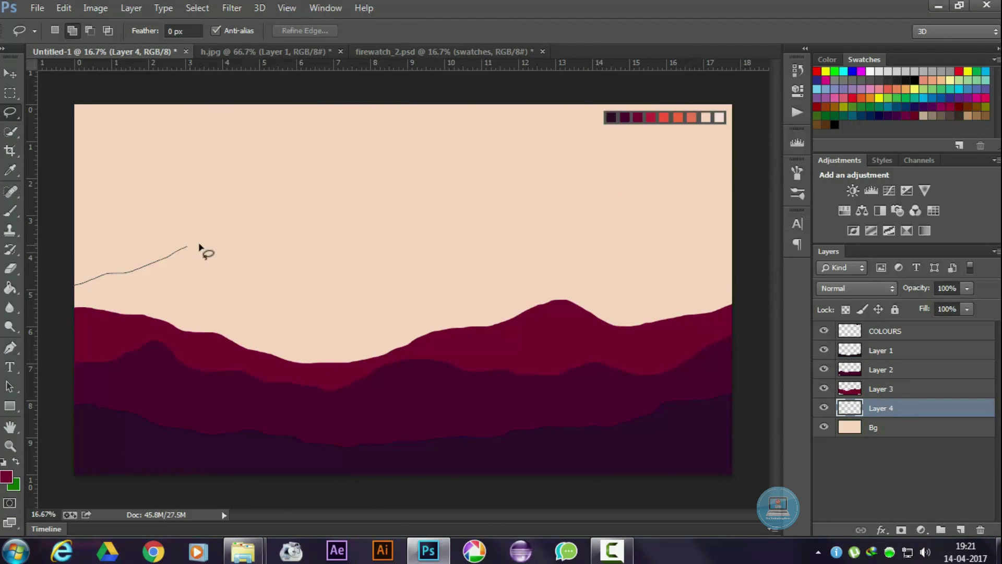
drag(423, 286, 674, 273)
drag(784, 336, 75, 384)
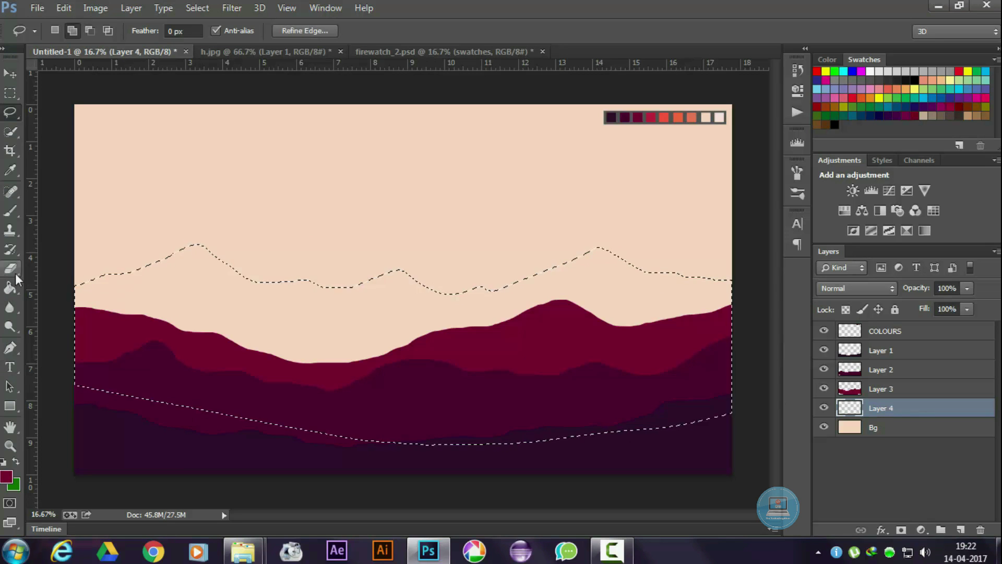
click(10, 288)
click(271, 313)
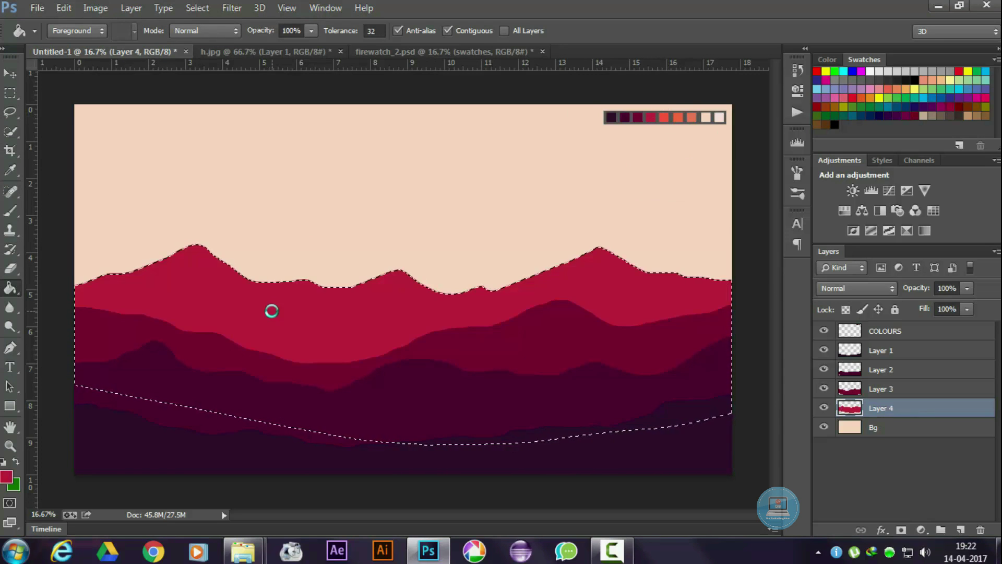
key(v)
drag(325, 319, 310, 336)
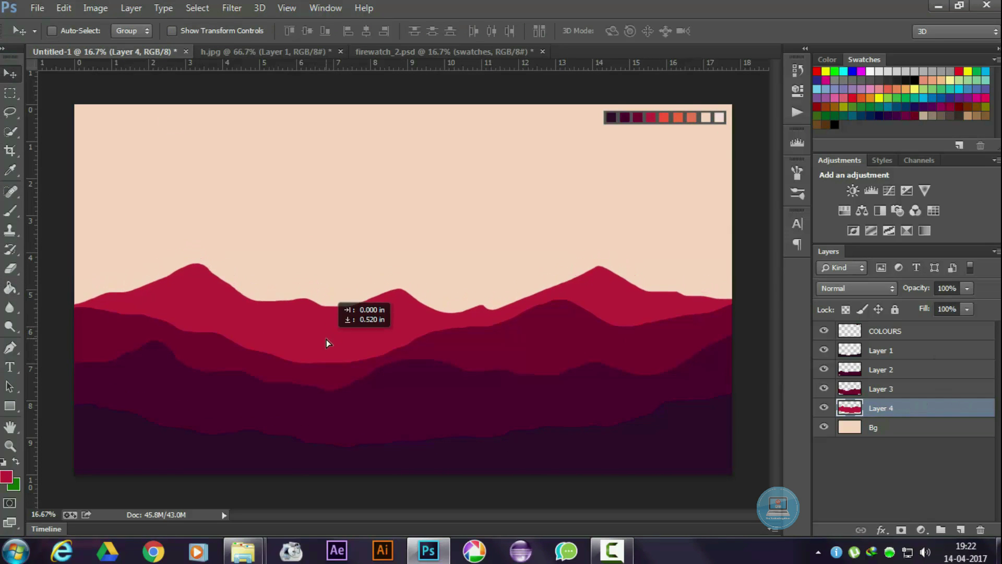
- Select the gap at the crimson ridge's right edge for brushing
key(l)
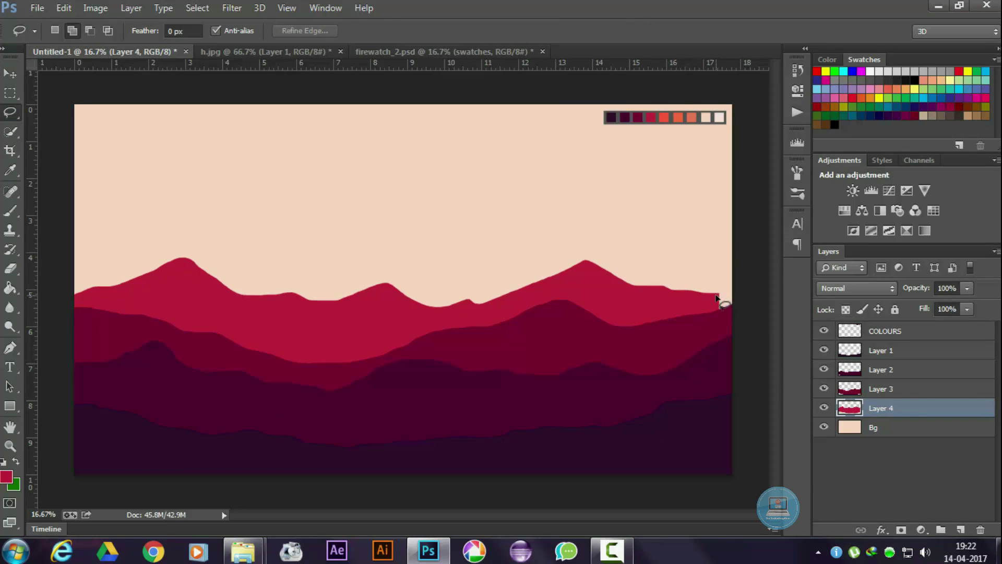
drag(720, 295, 725, 338)
key(b)
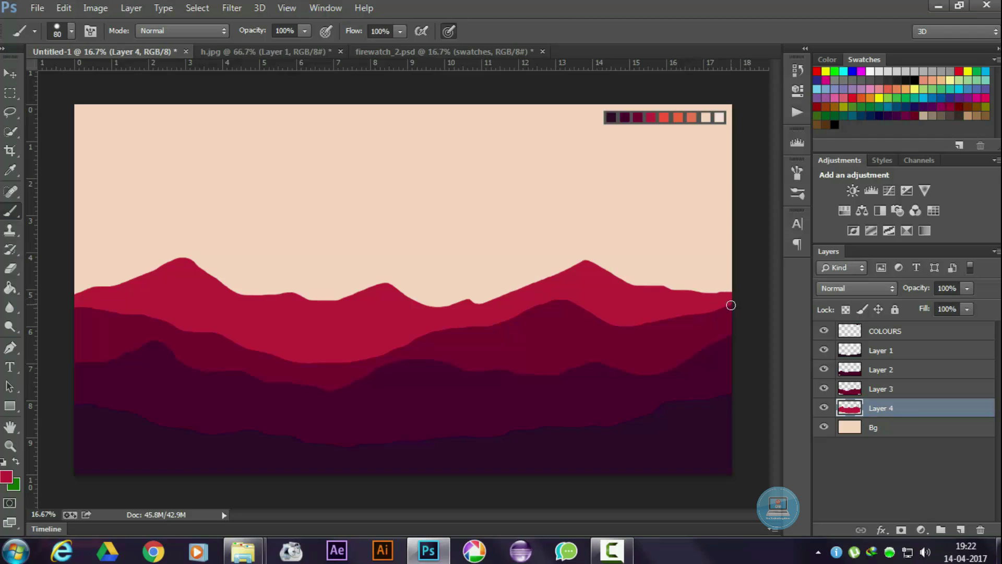
- On new Layer 5, fill an orange-red mountain range and lower it slightly
click(899, 429)
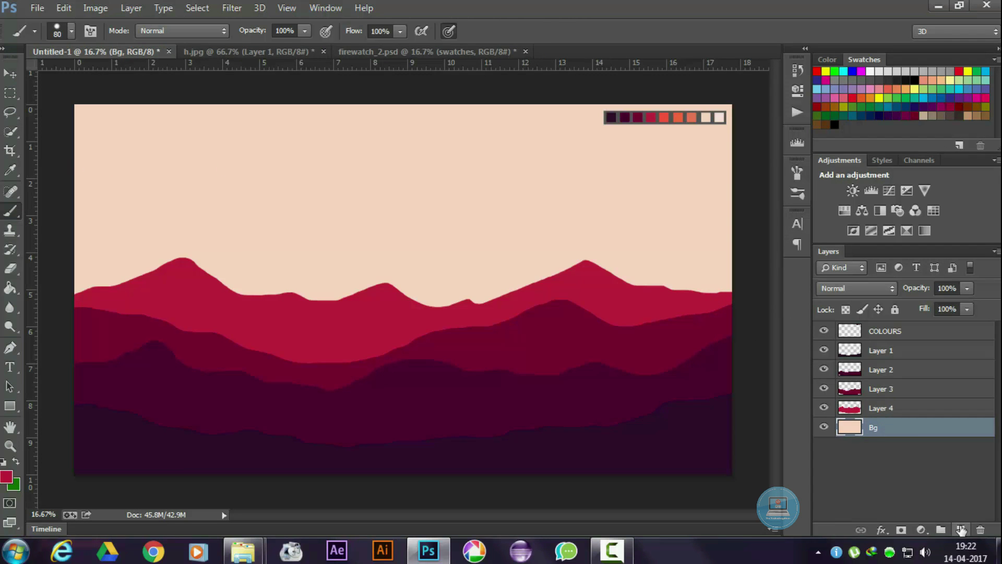
click(961, 529)
key(l)
drag(168, 209, 302, 262)
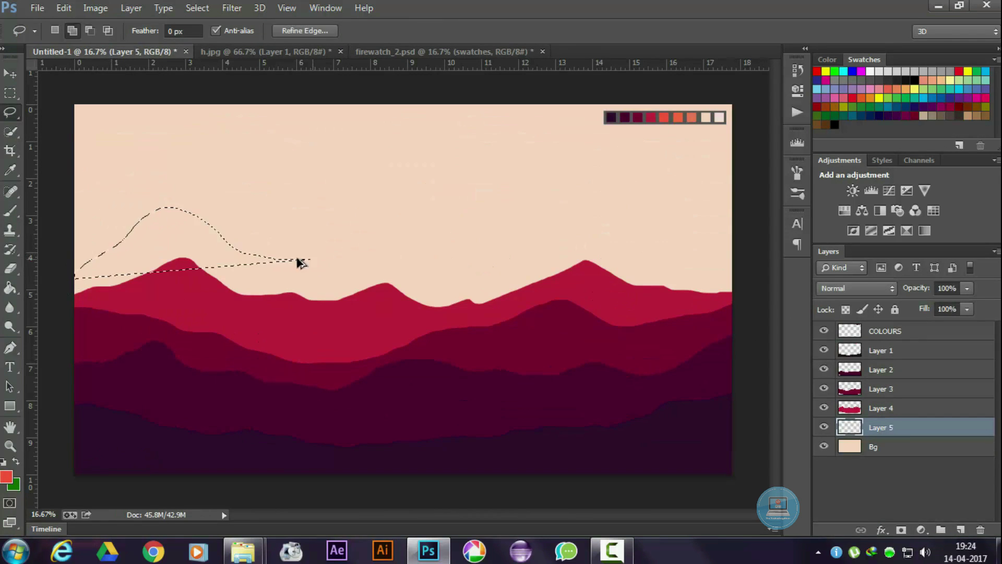
drag(74, 265, 608, 195)
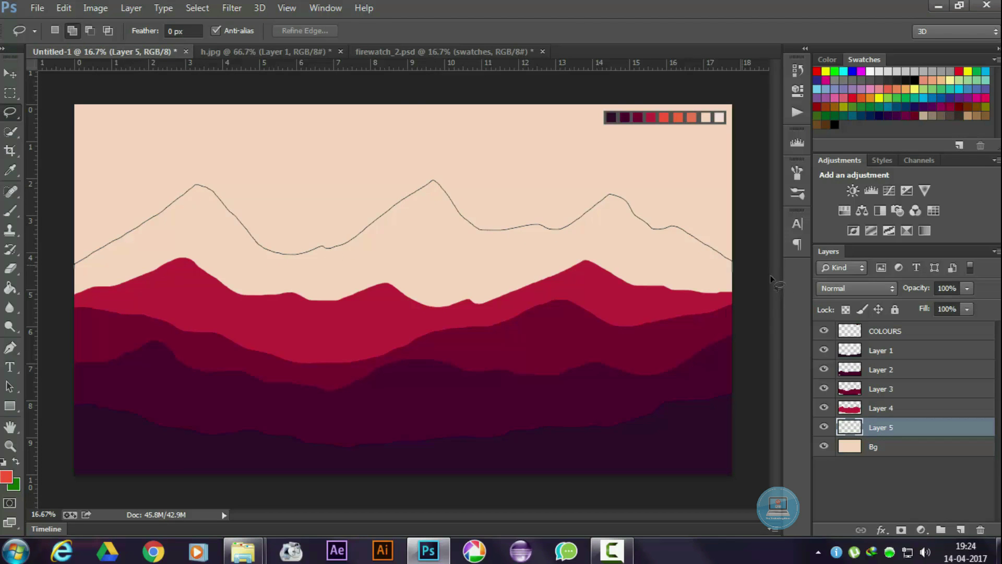
drag(773, 282, 82, 264)
click(9, 287)
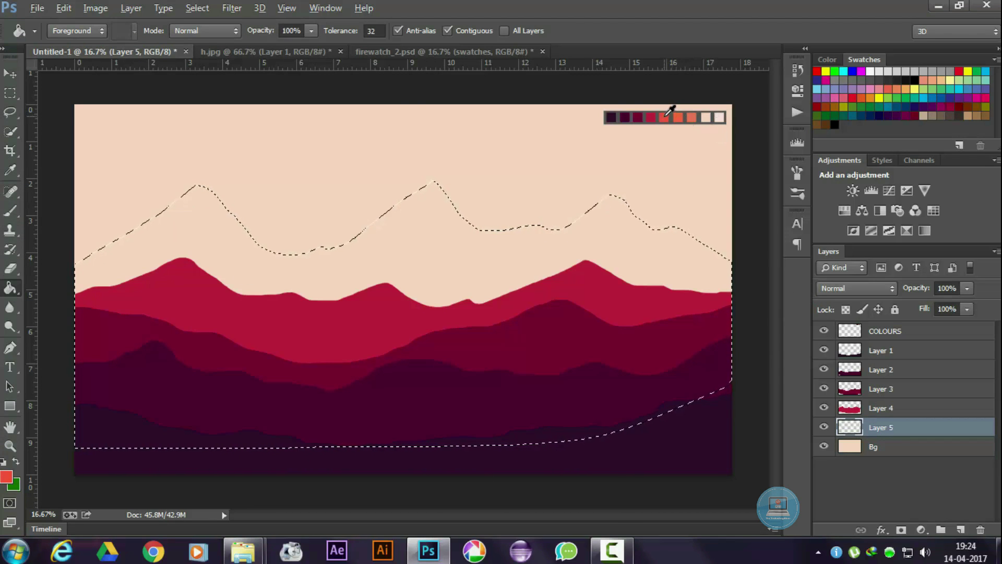
click(456, 240)
key(ctrl+d)
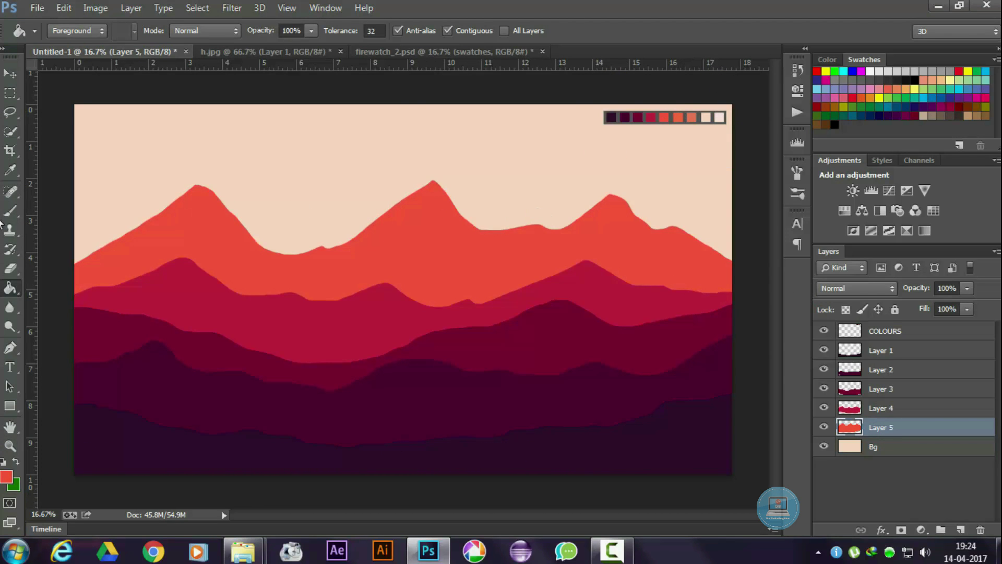
key(v)
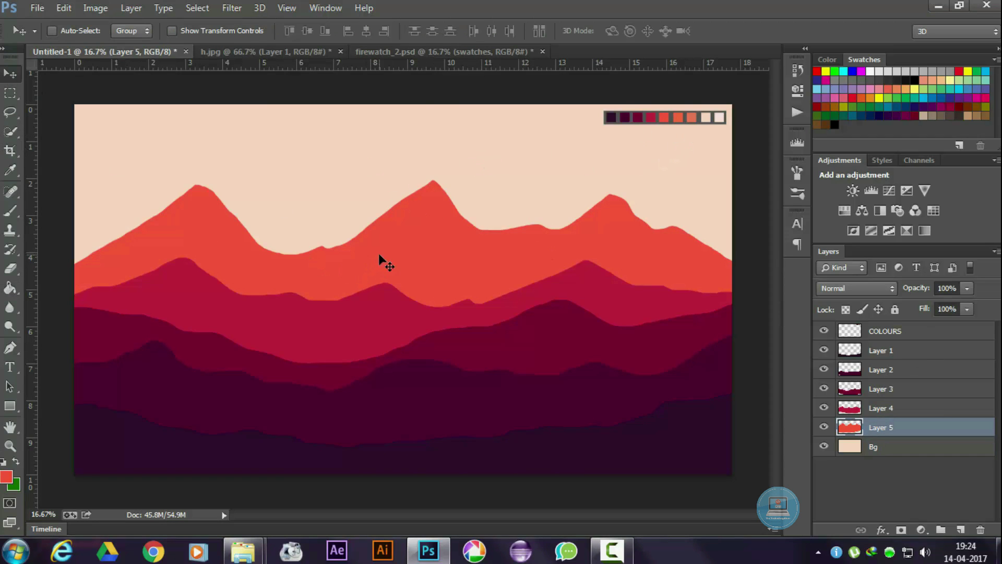
drag(378, 253, 377, 274)
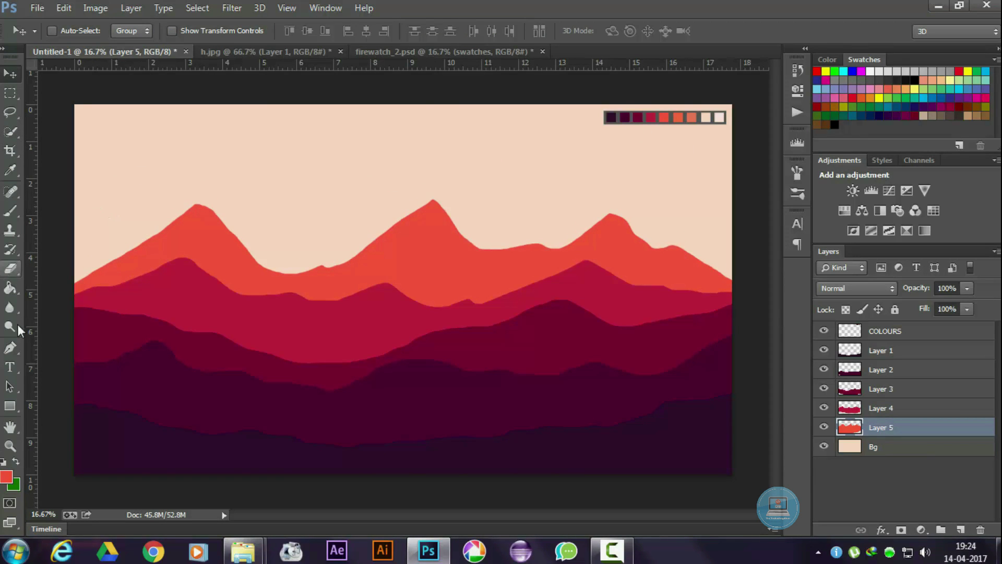
- On new Layer 6, fill a taller orange range with a central peak, shifted down-left
click(898, 446)
click(960, 529)
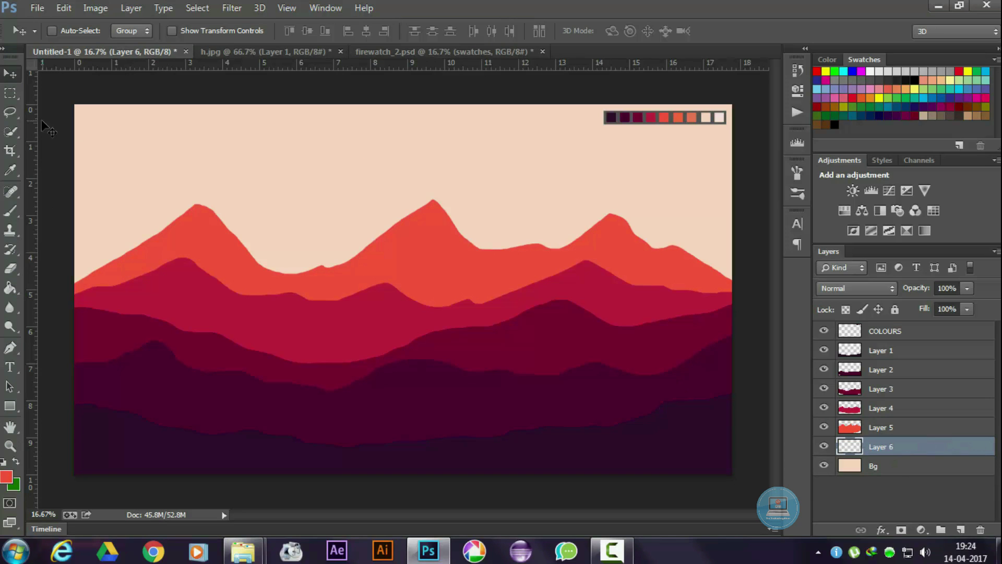
key(l)
drag(73, 214, 403, 108)
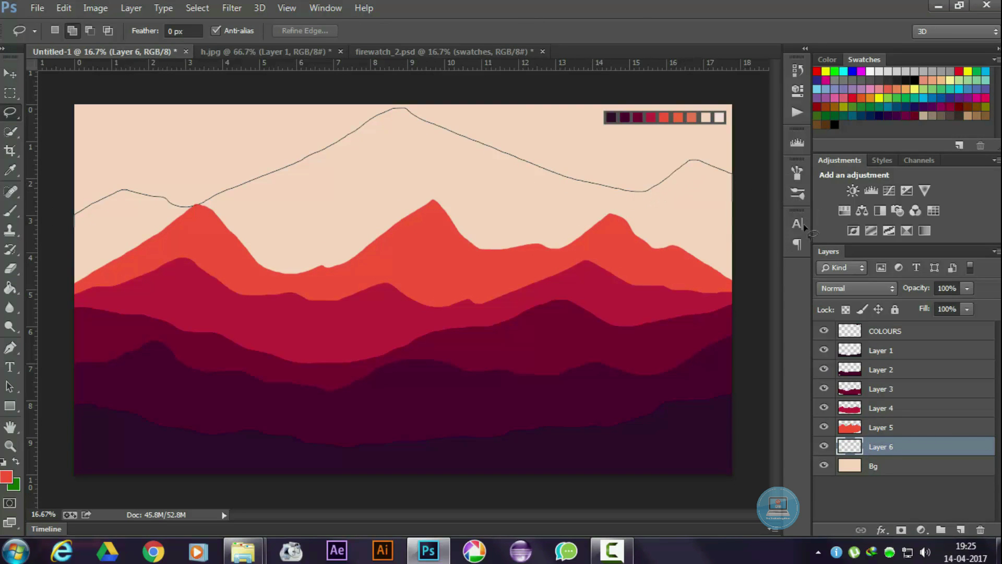
drag(803, 223, 73, 305)
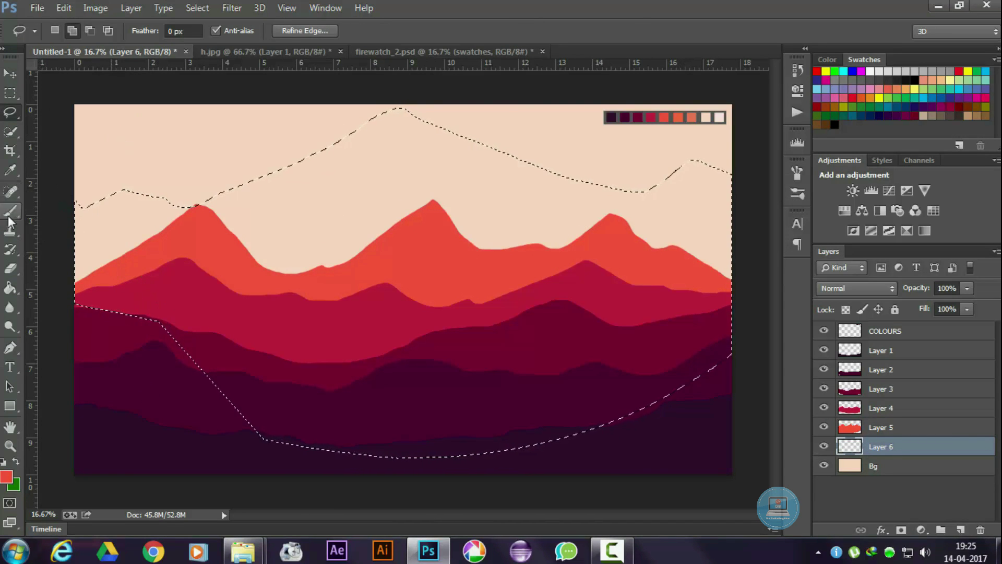
click(9, 288)
click(339, 198)
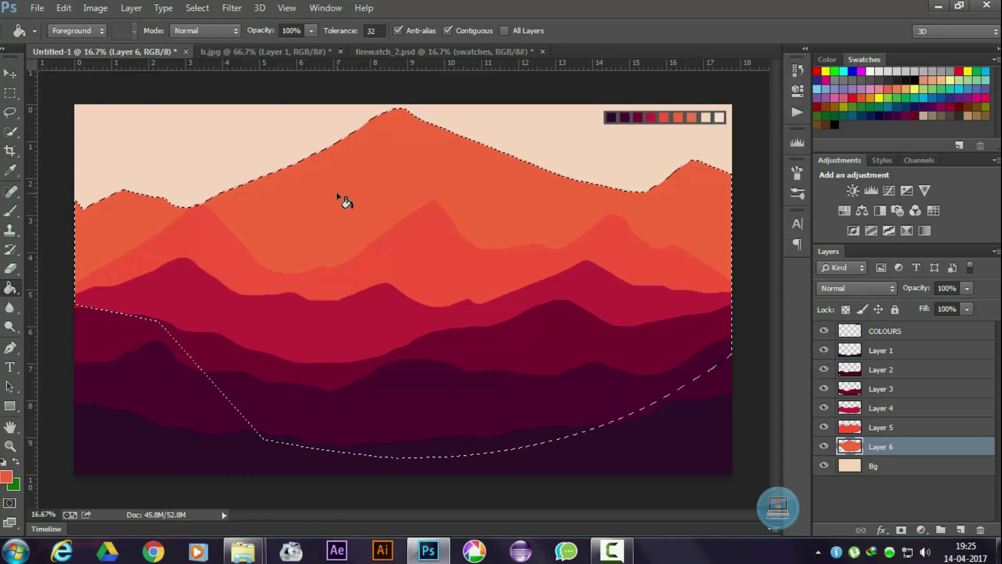
key(ctrl+d)
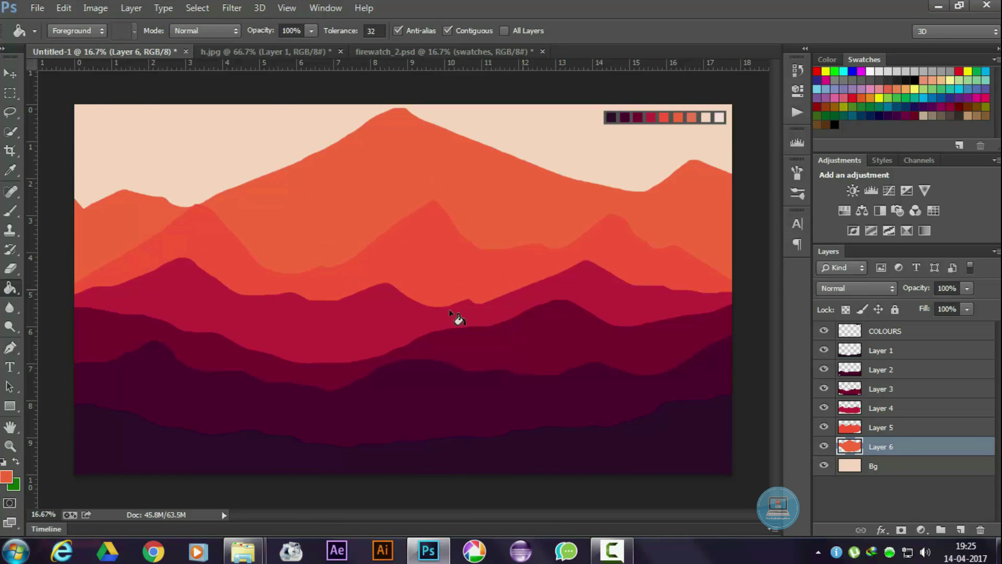
key(v)
drag(372, 187, 361, 201)
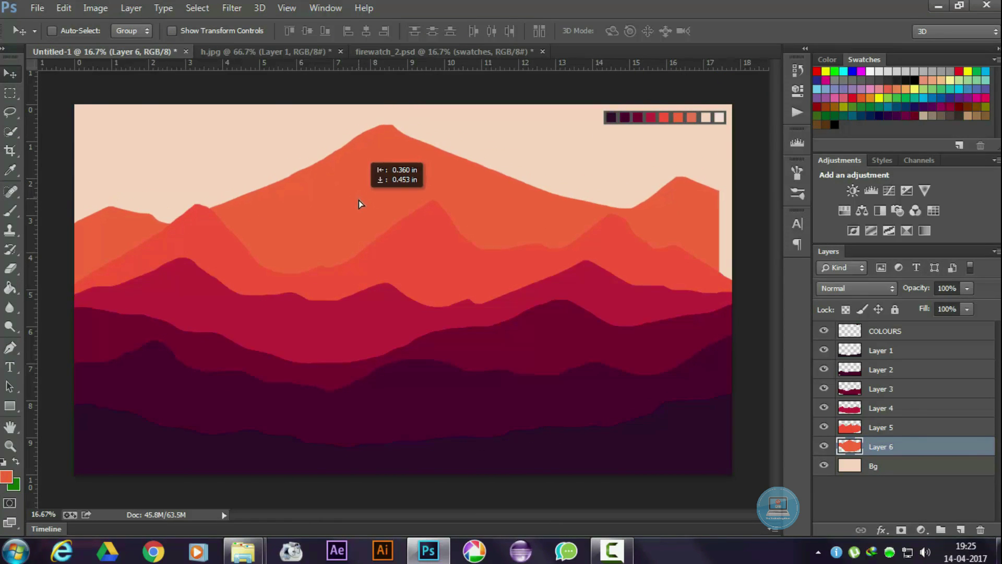
- Paint the gap at the orange range's right canvas edge orange
key(l)
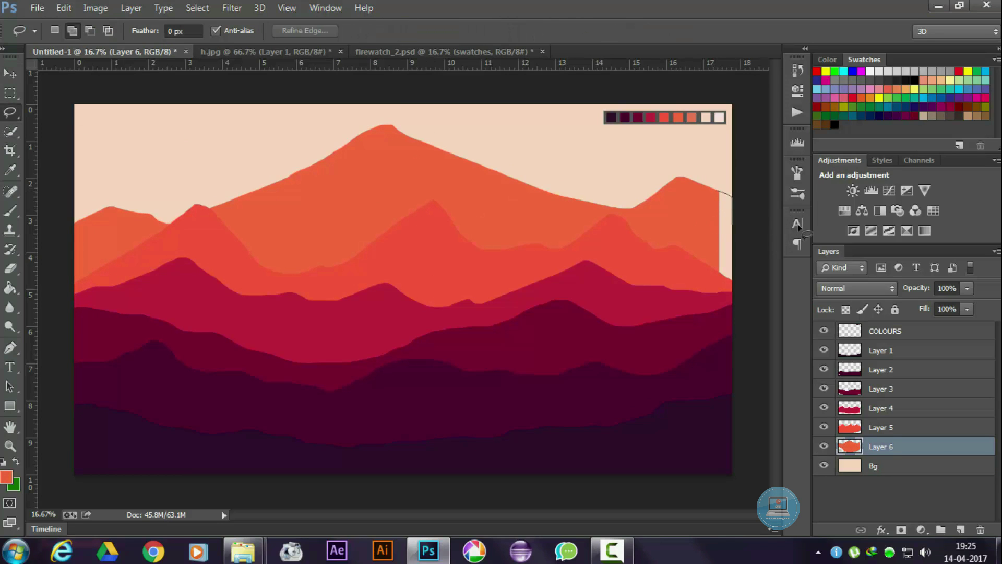
drag(799, 228, 719, 194)
mouse_move(736, 289)
mouse_down()
mouse_move(721, 273)
mouse_move(718, 194)
mouse_up()
drag(785, 219, 783, 225)
key(b)
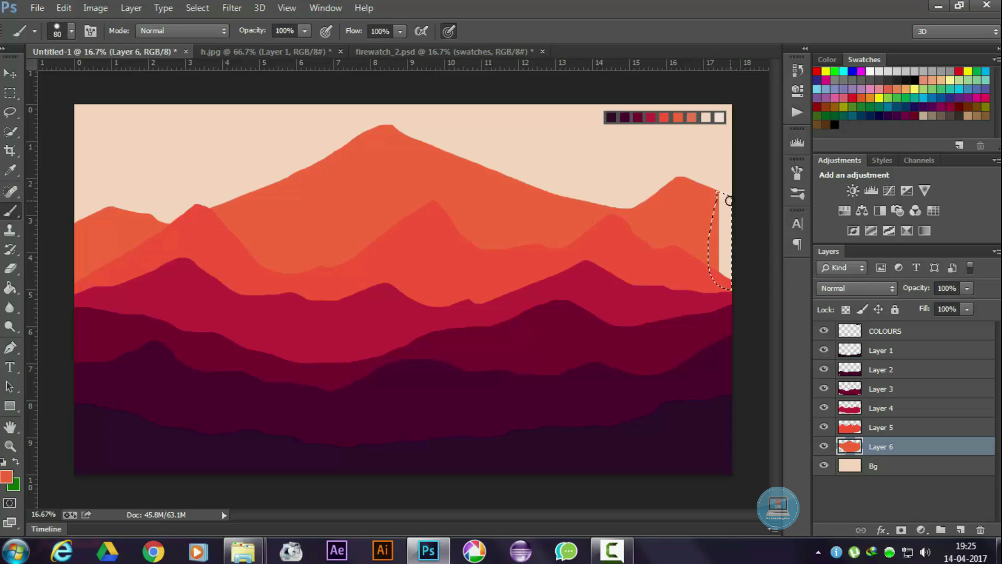
drag(727, 197, 733, 291)
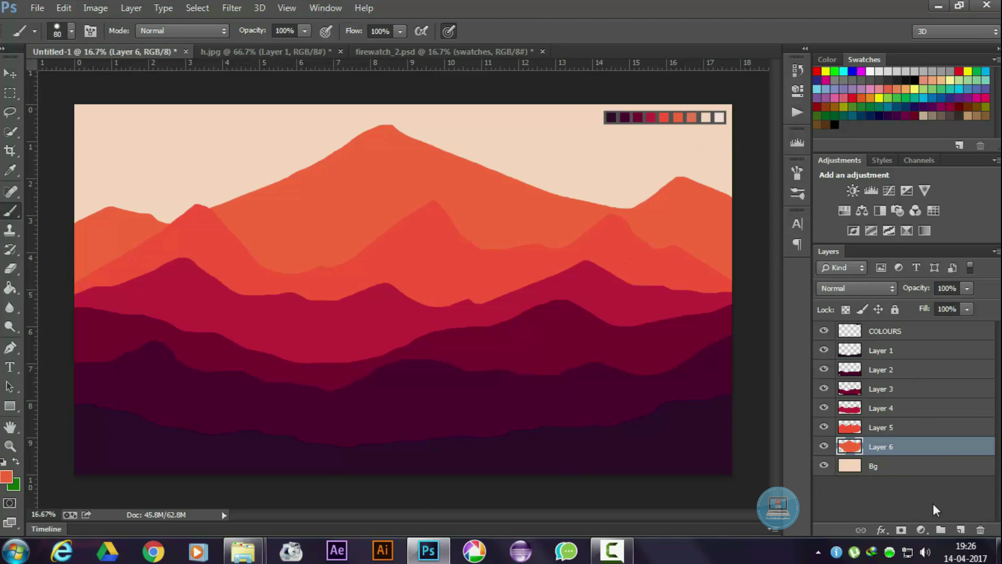
click(883, 466)
- Add a clouds layer above Bg and fill wispy cream clouds above the main peak
click(960, 529)
double_click(893, 466)
text(clouds)
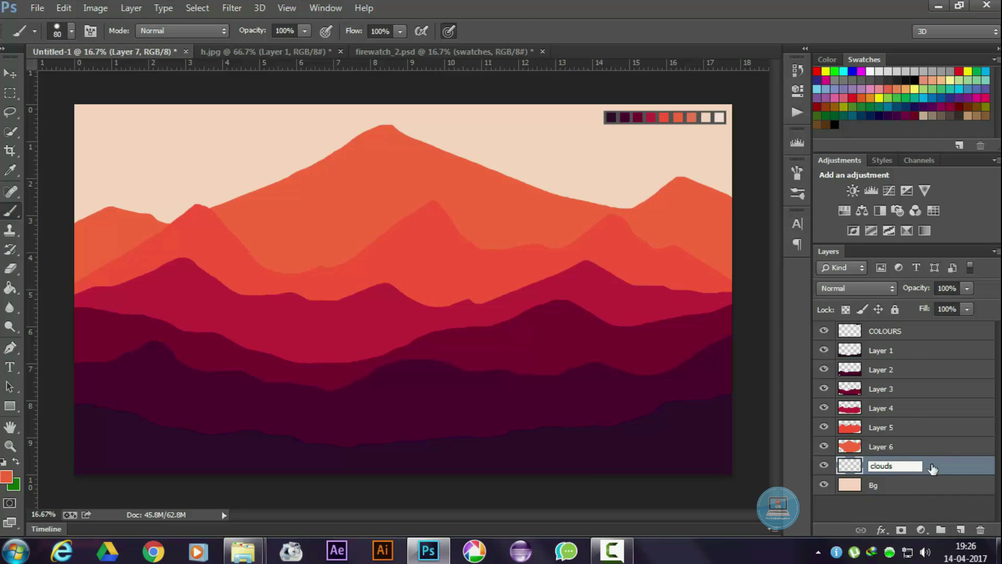
key(Return)
key(l)
mouse_move(324, 149)
mouse_down()
mouse_move(319, 135)
mouse_move(360, 156)
mouse_up()
key(g)
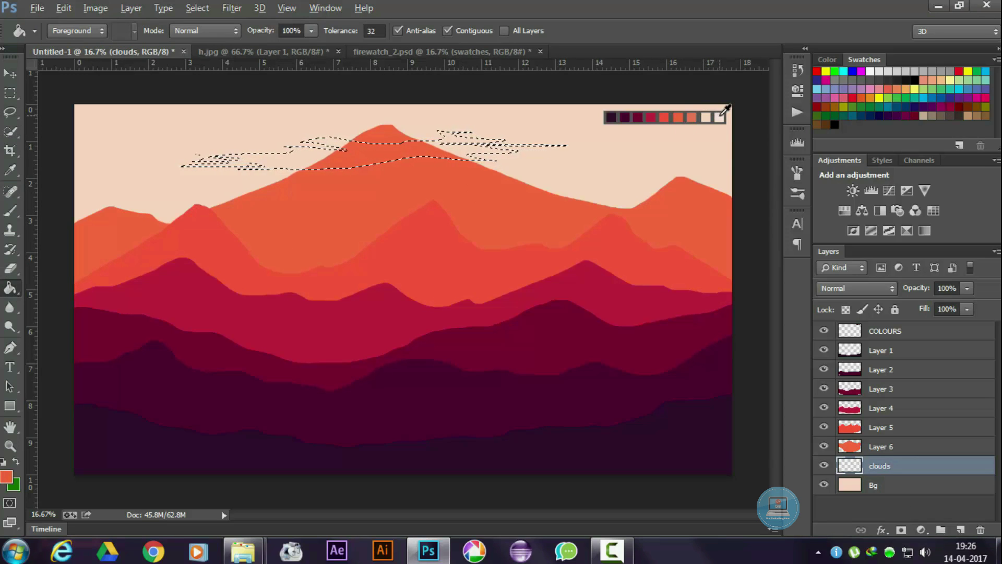
alt+click(720, 116)
click(307, 152)
key(ctrl+d)
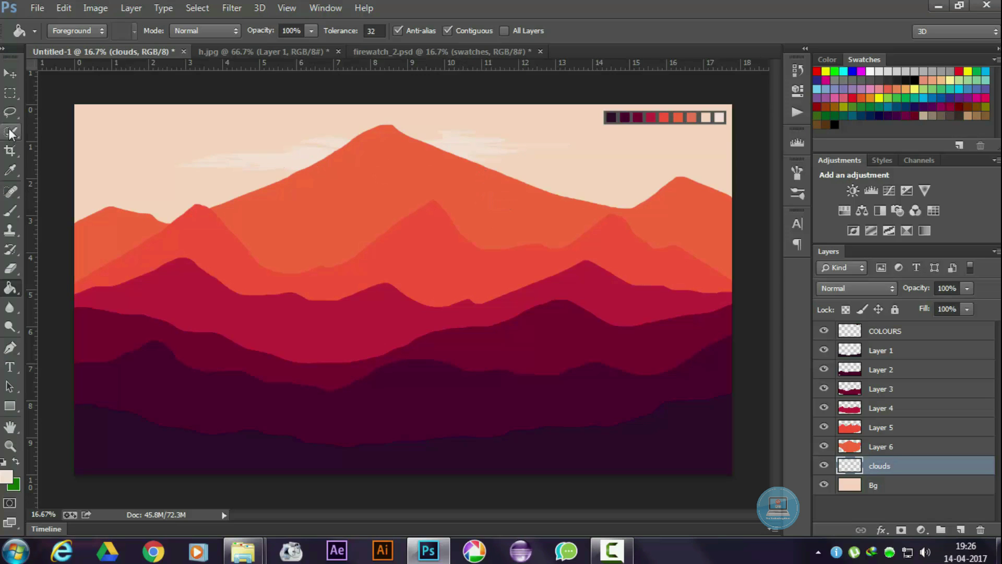
- Add cream cloud streaks at the top left and right of the sky
click(9, 112)
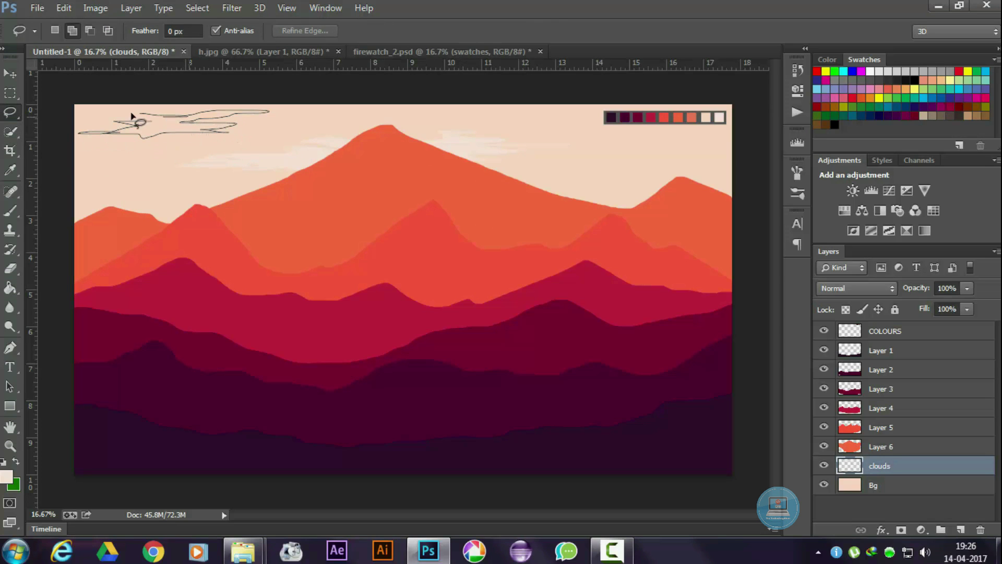
drag(190, 126, 167, 123)
key(g)
click(166, 126)
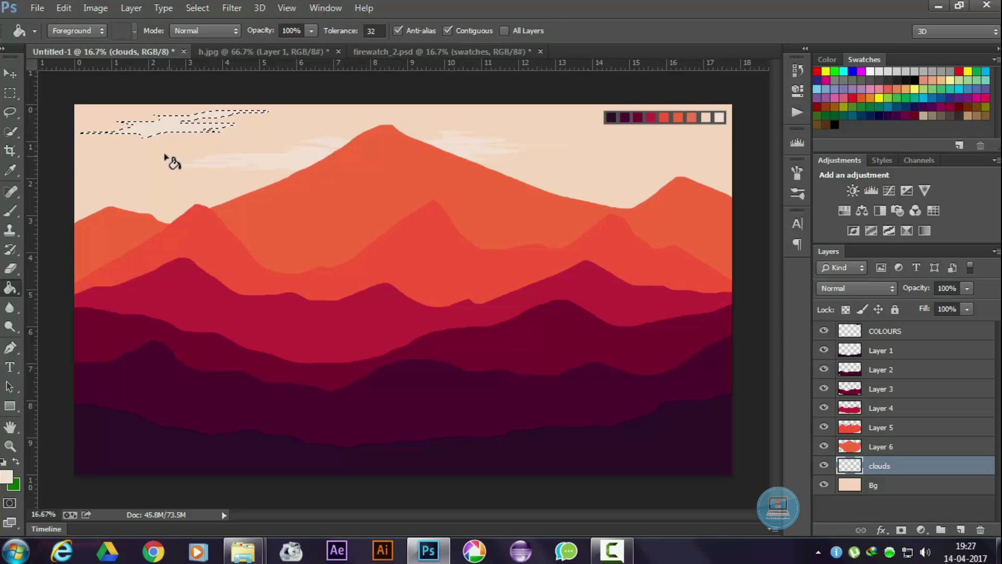
key(l)
mouse_move(704, 140)
mouse_down()
mouse_move(731, 170)
mouse_move(694, 157)
mouse_up()
key(g)
click(693, 154)
key(ctrl+d)
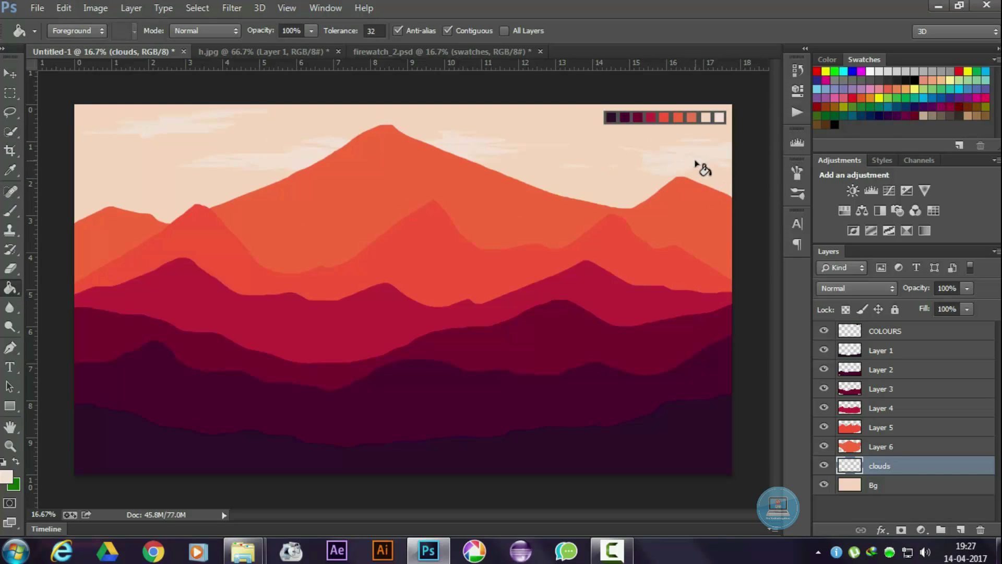
- Add a low cream cloud near the left edge
key(l)
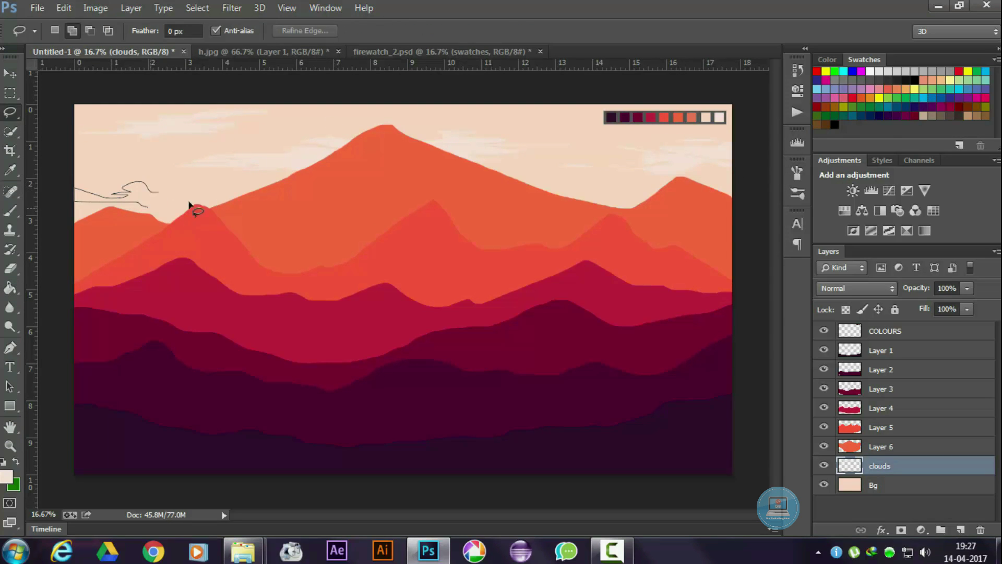
drag(282, 205, 240, 199)
key(g)
click(141, 206)
key(ctrl+d)
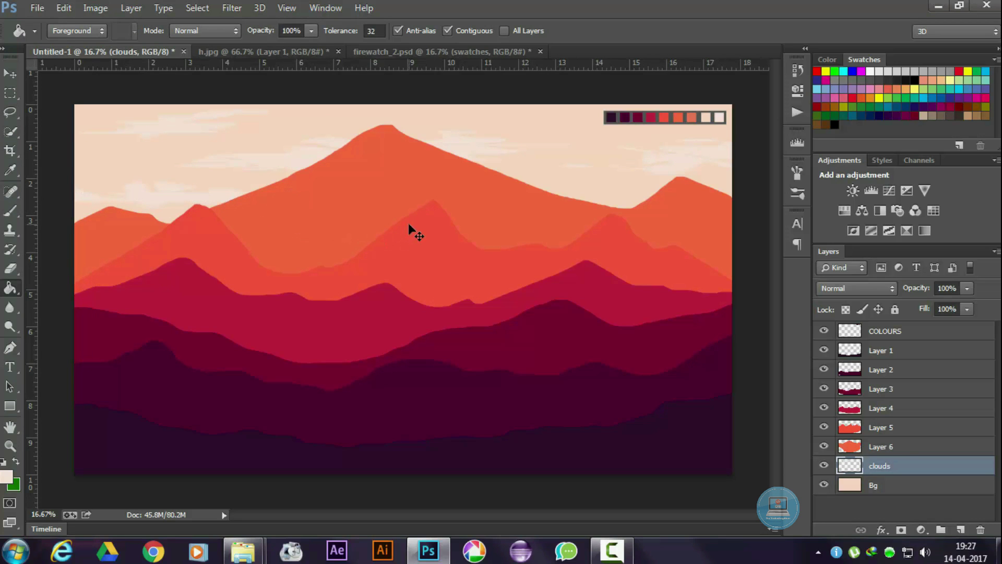
- Fill lighter orange patches on the central, left and right peaks of Layer 6
click(881, 450)
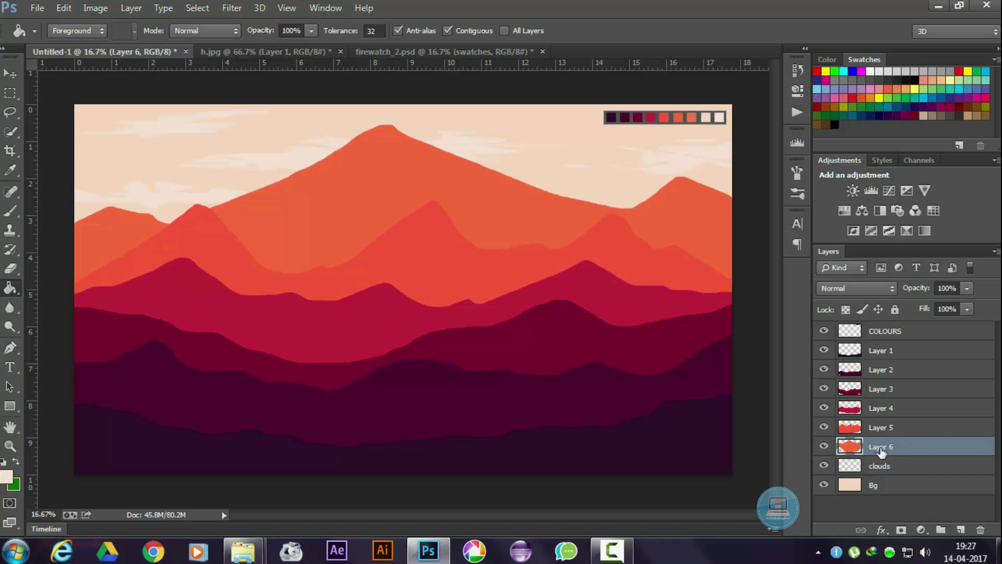
key(l)
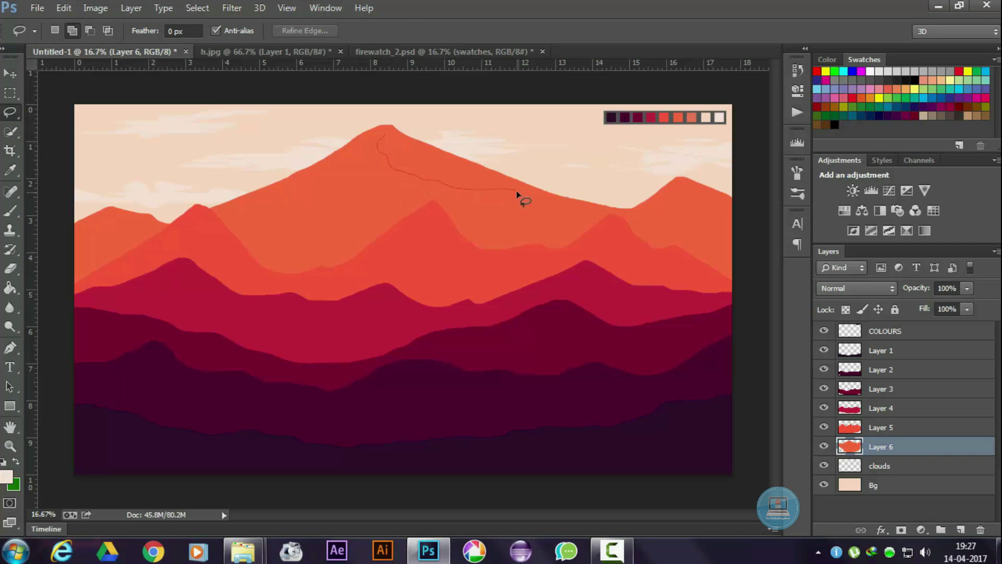
drag(411, 143, 397, 139)
drag(104, 214, 123, 230)
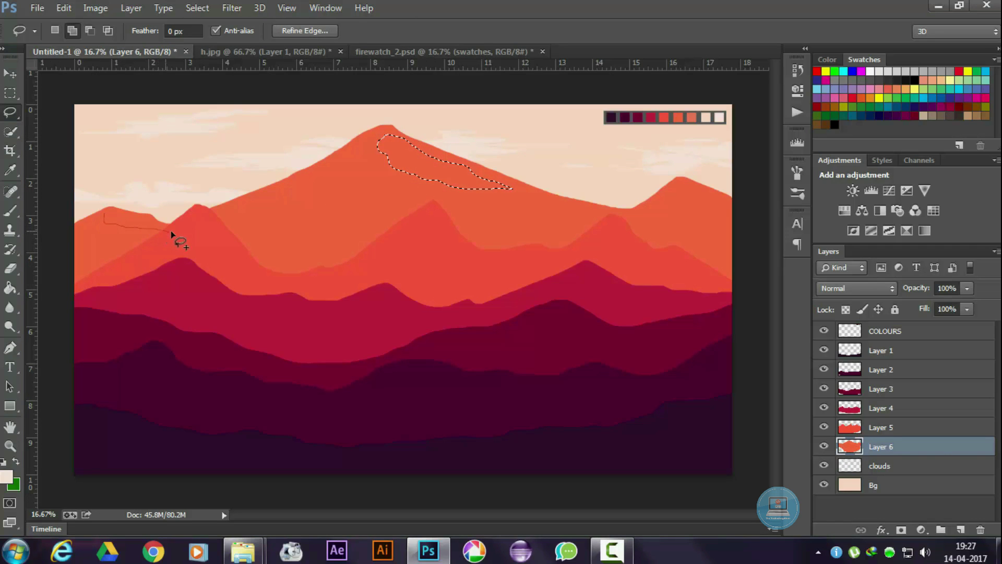
drag(674, 189, 739, 219)
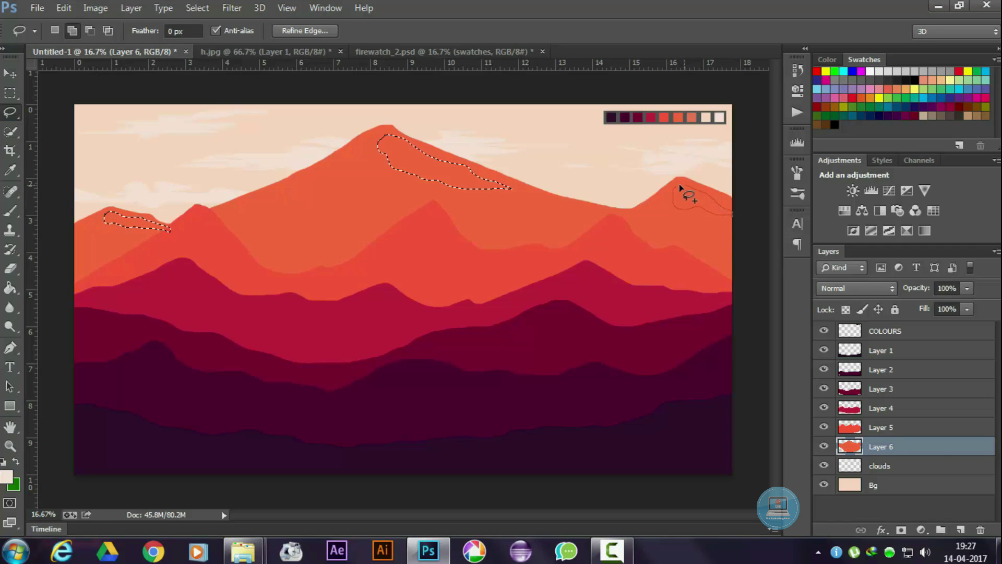
drag(679, 183, 674, 187)
key(g)
alt+click(694, 209)
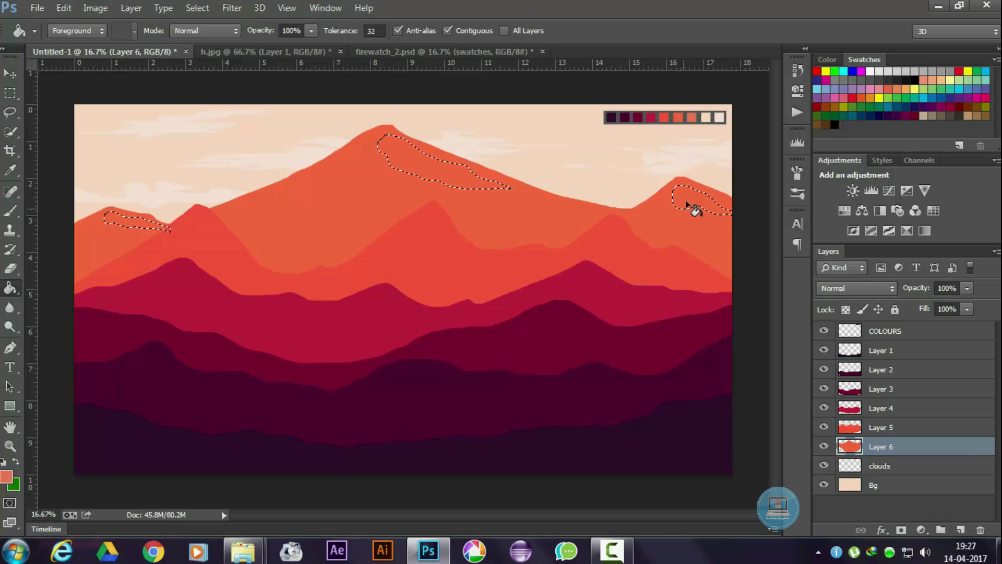
click(402, 151)
click(145, 224)
key(ctrl+d)
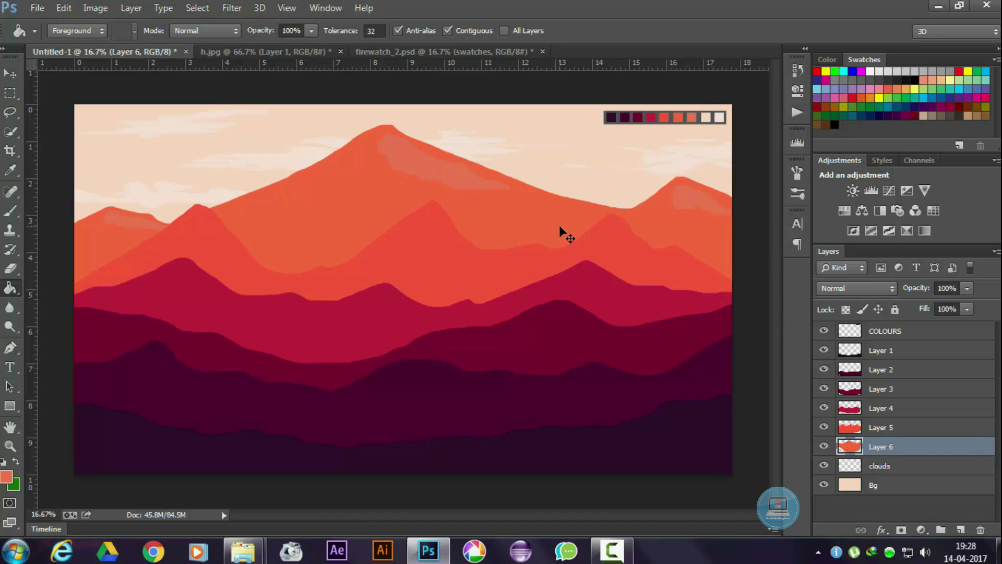
- Brush a lighter orange highlight along the top ridge of the main mountain
key(ctrl+shift+d)
key(l)
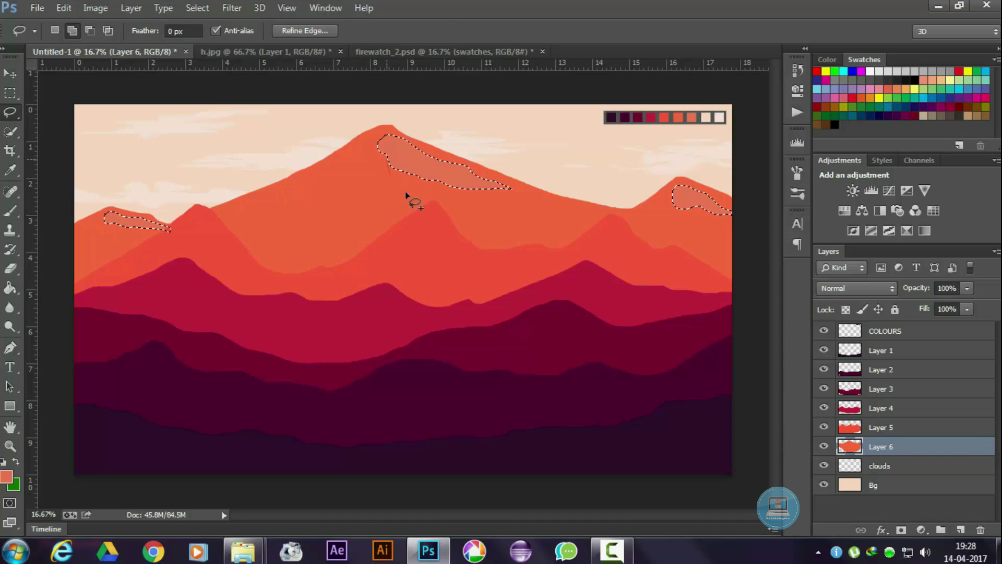
drag(591, 217, 432, 173)
key(b)
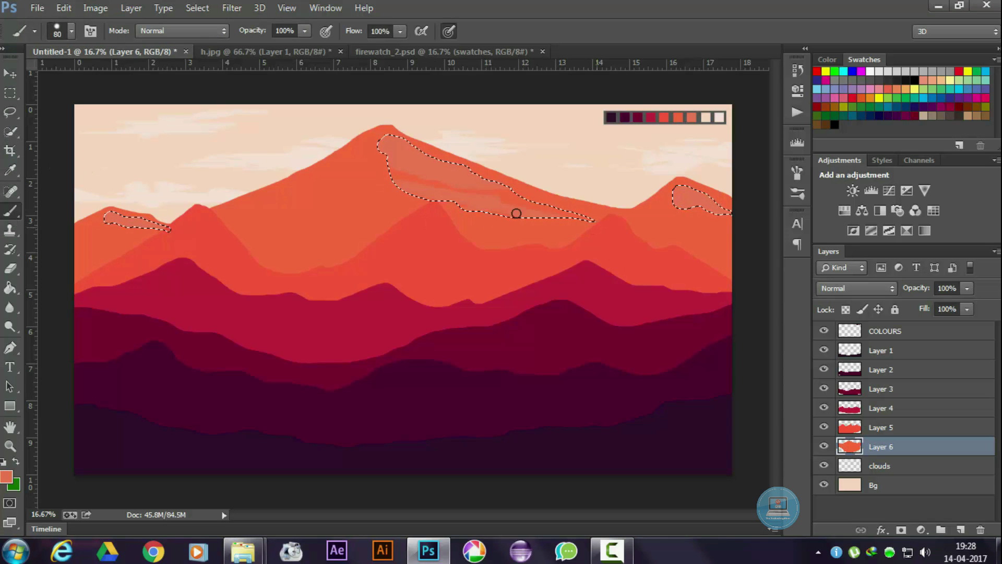
key(ctrl+d)
key(ctrl+plus)
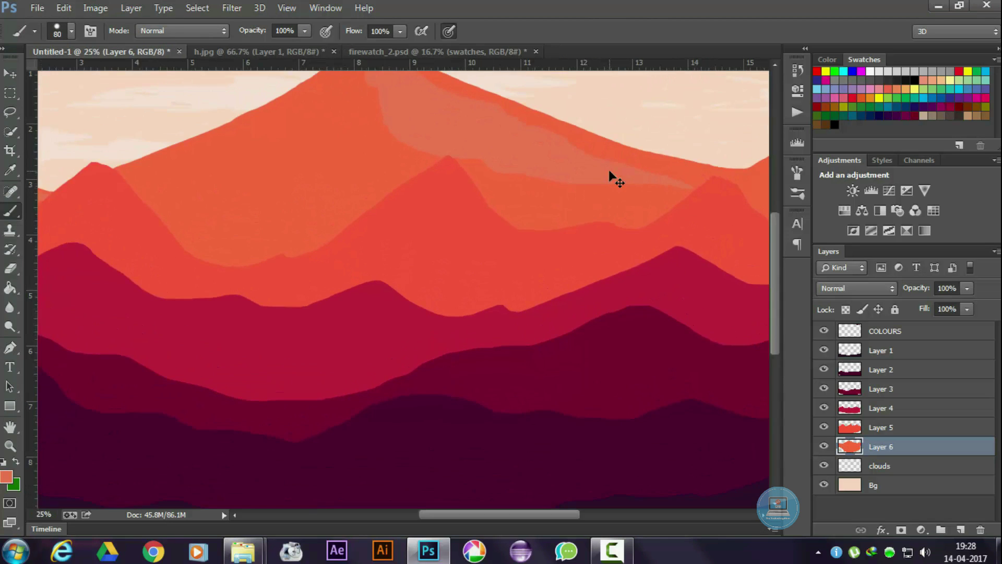
key(ctrl+minus)
key(ctrl+minus)
key(ctrl+plus)
- Brush a lighter orange highlight strip along the left ridge
click(9, 111)
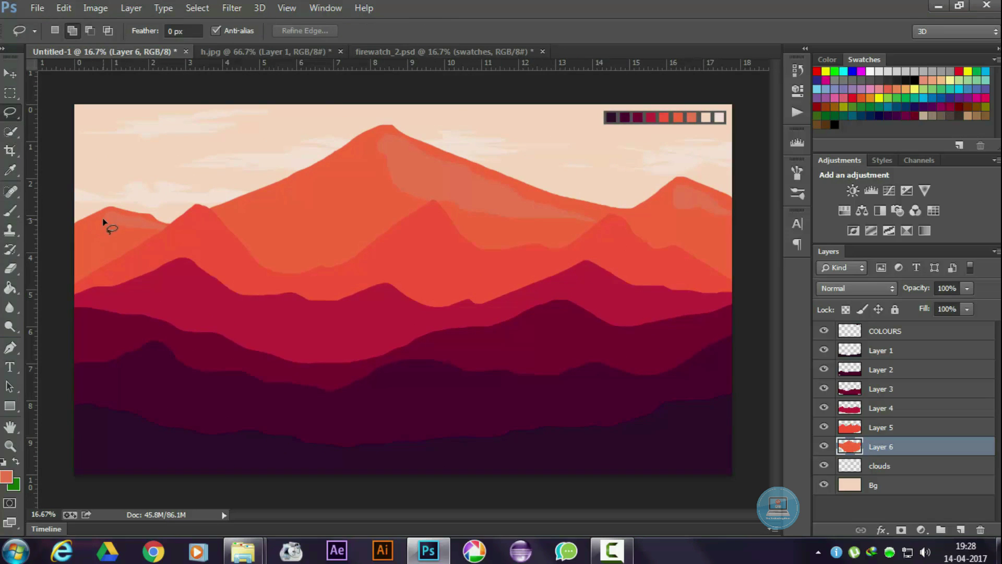
drag(167, 244, 171, 230)
key(b)
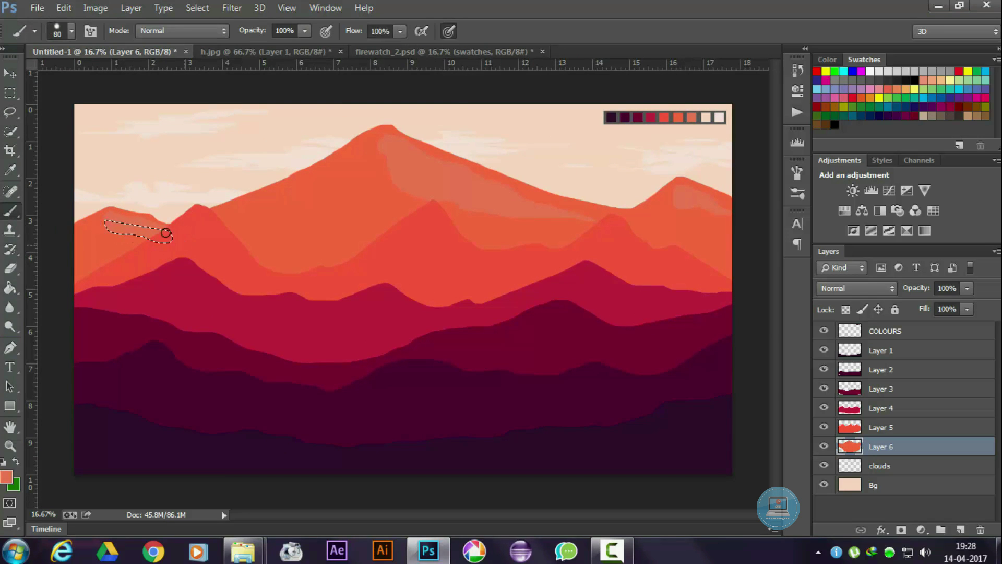
key(ctrl+plus)
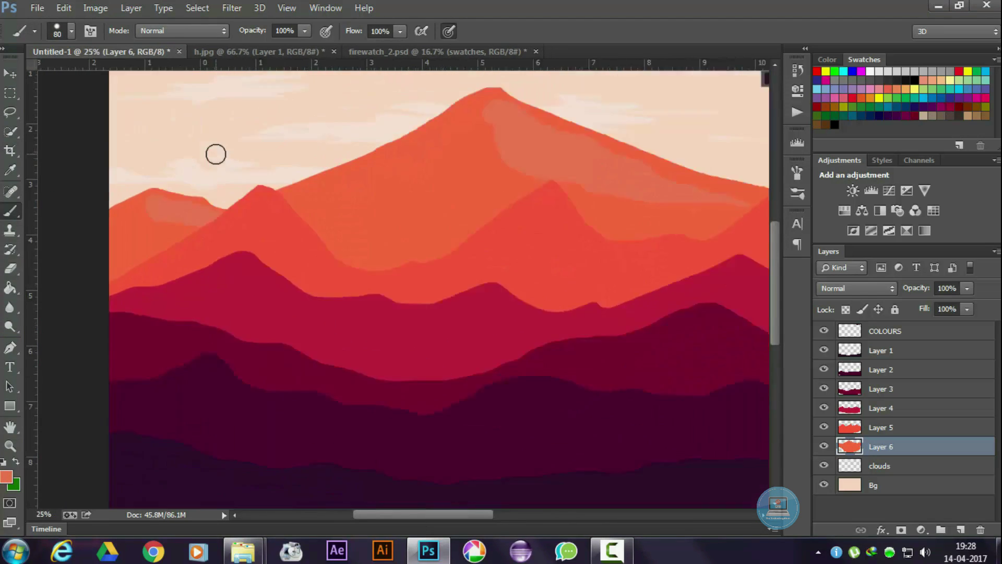
key(ctrl+minus)
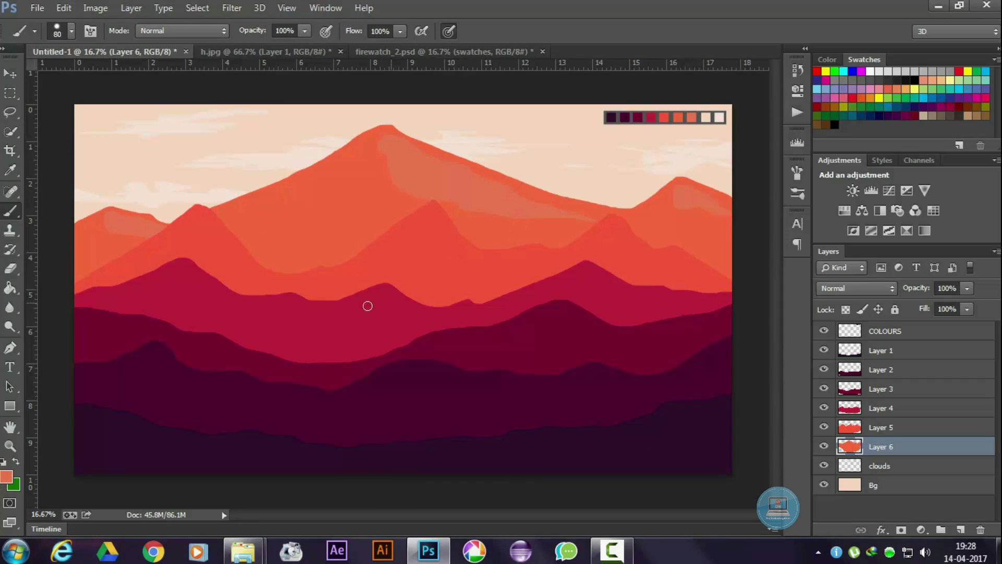
click(895, 469)
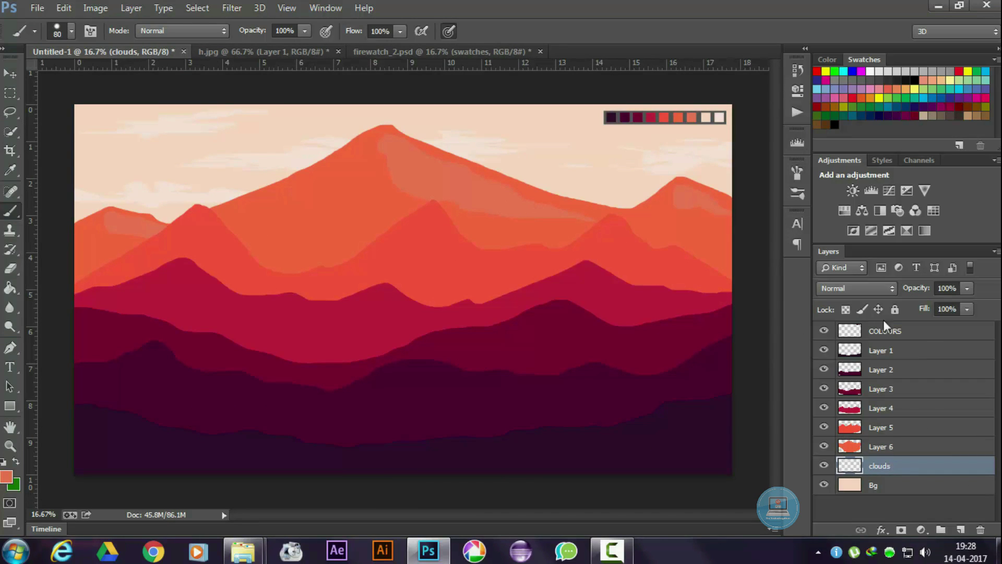
- Hide the COLOURS swatch layer and pick the 586 pine tree brush preset
click(824, 331)
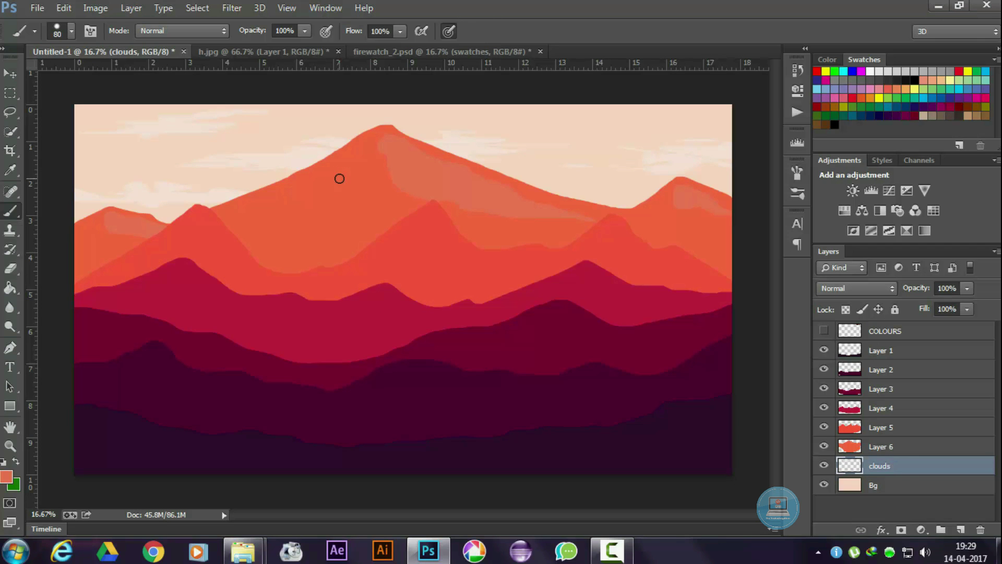
click(71, 31)
drag(164, 144, 165, 195)
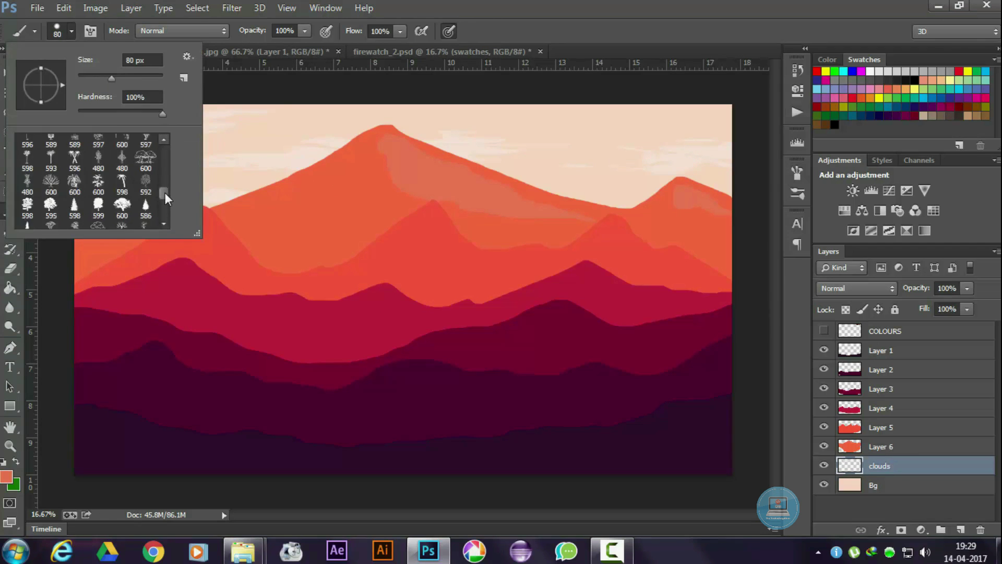
click(145, 165)
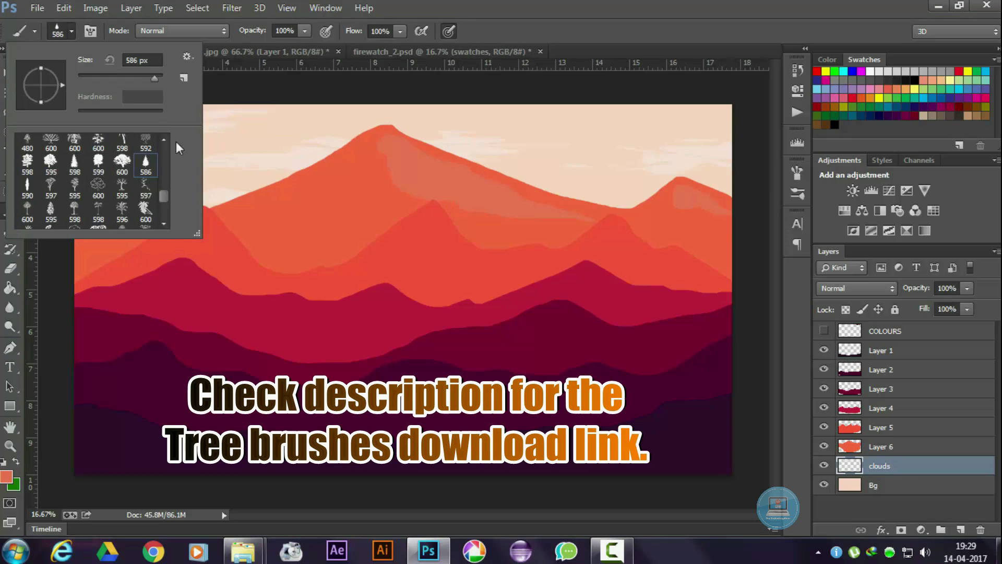
- Set the tree brush to 190% spacing and 3026 px size, then reselect Layer 6
click(91, 31)
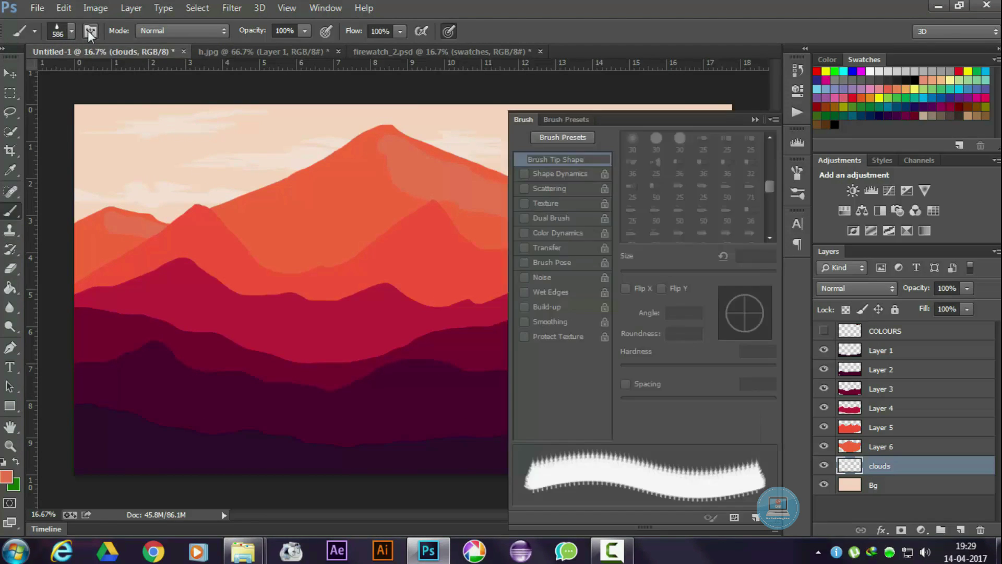
click(562, 173)
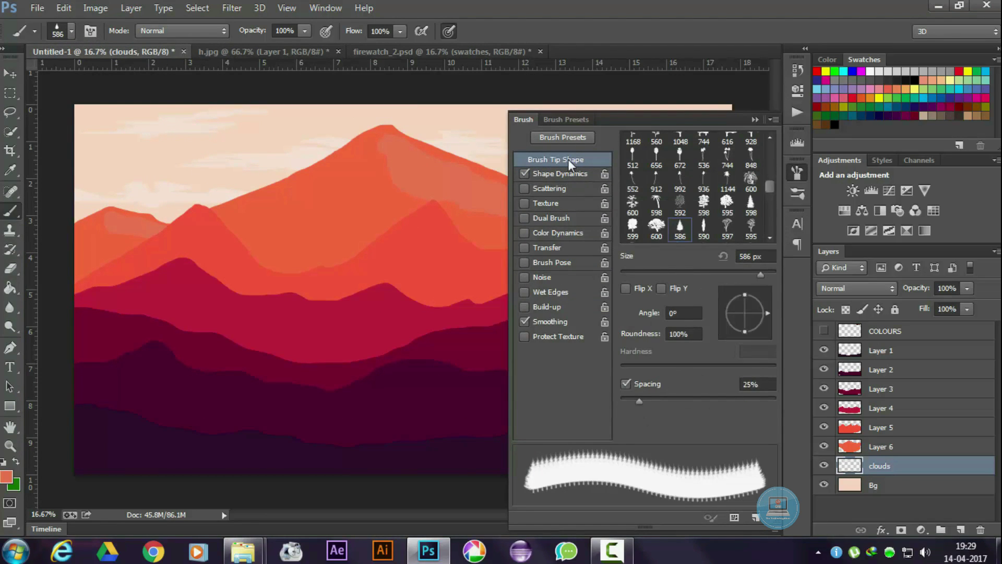
drag(666, 397, 734, 398)
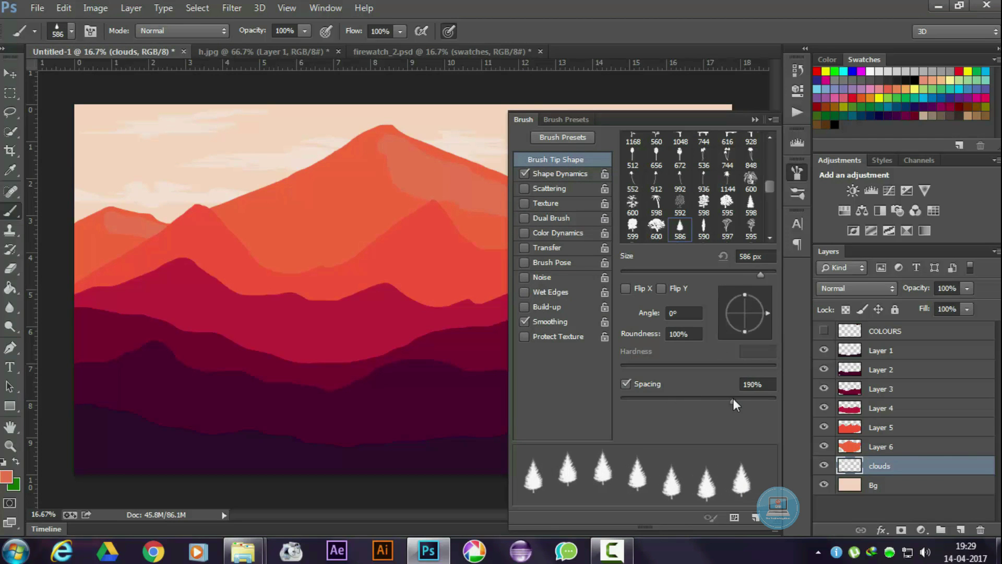
click(755, 119)
click(72, 30)
text(3026)
key(Return)
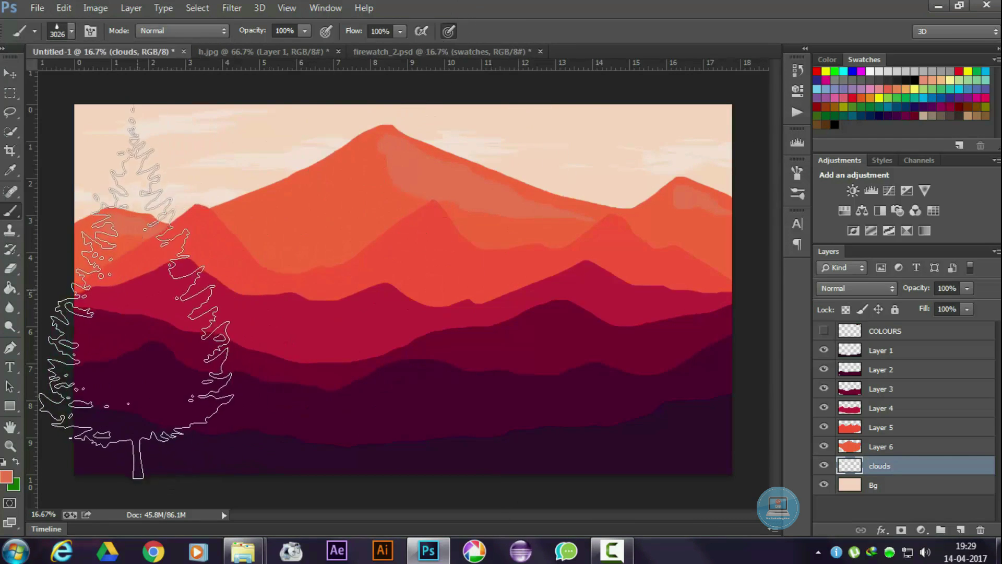
click(888, 447)
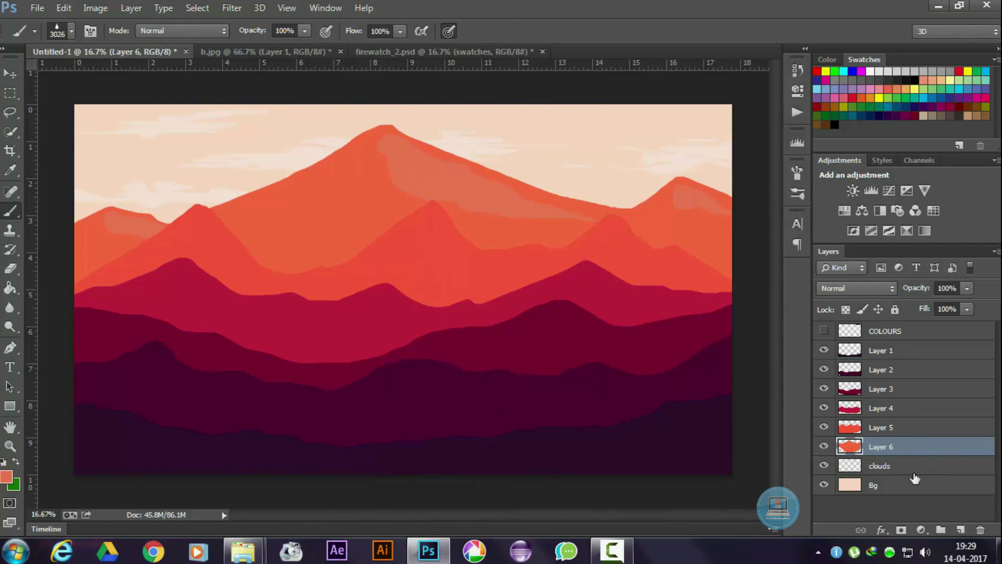
- On a new layer above Layer 1, stamp tall dark purple pines at the left and right edges
click(888, 352)
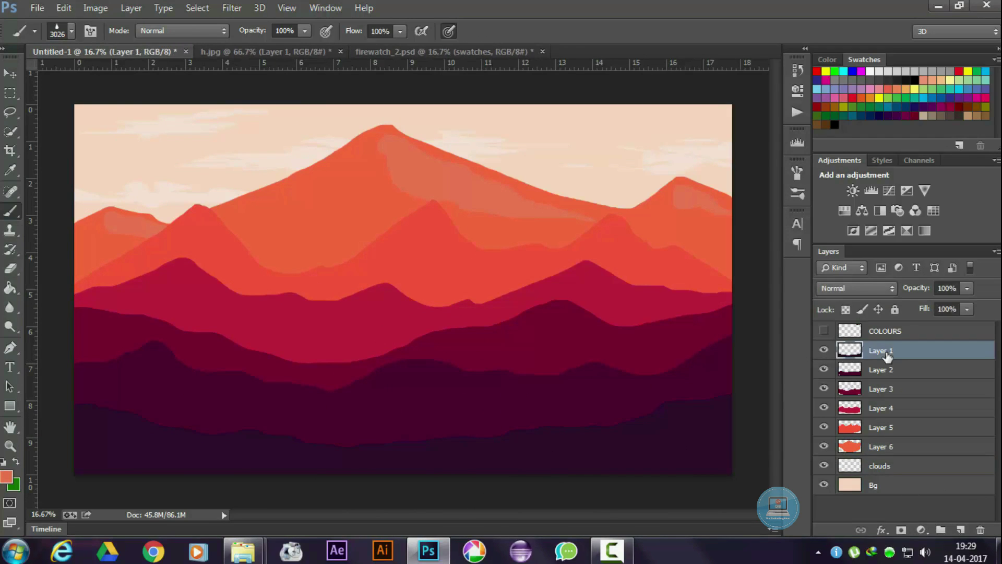
click(959, 529)
alt+click(104, 449)
click(111, 313)
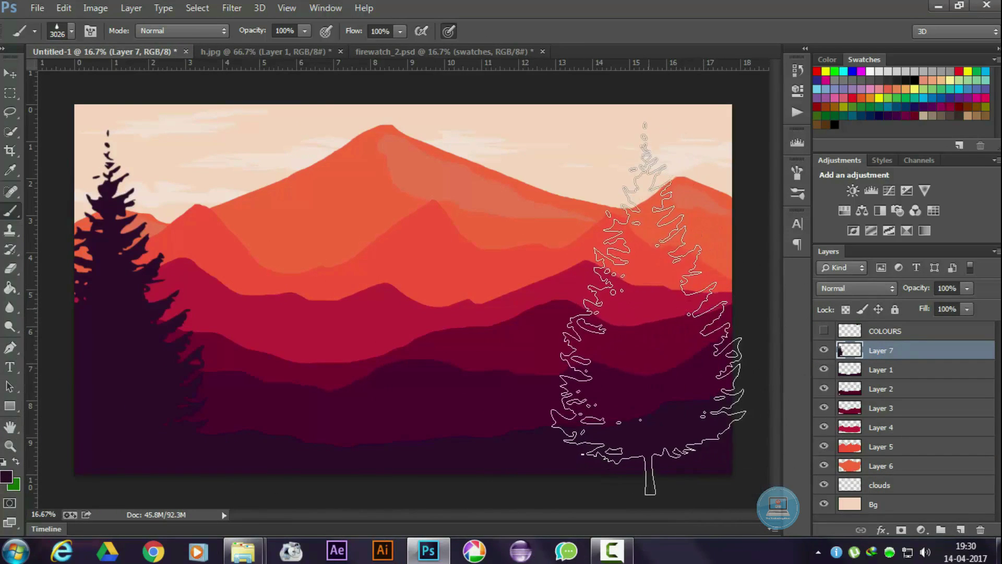
click(648, 308)
- Reduce the tree brush to 700 px and make Layer 2 active
click(72, 31)
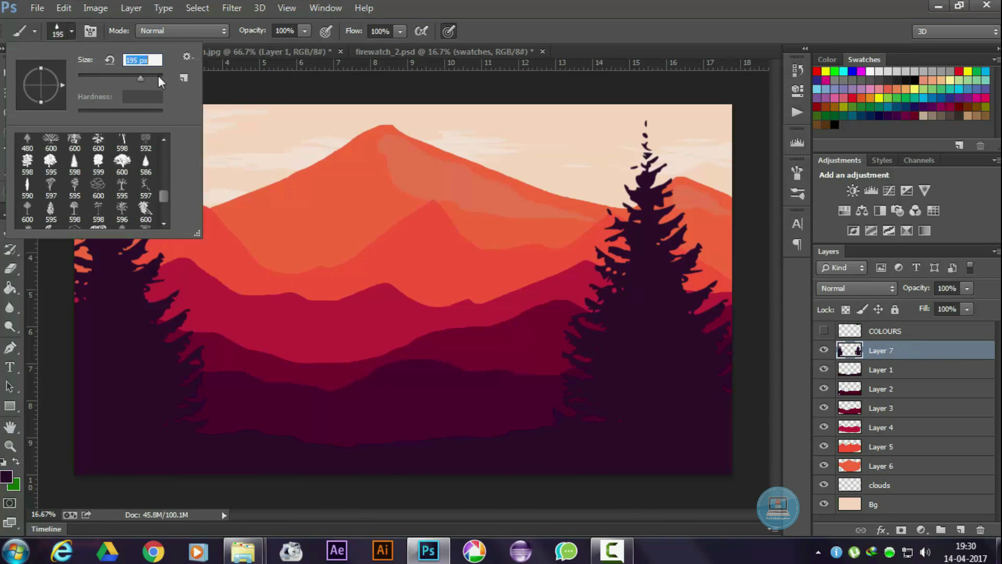
drag(155, 74, 158, 74)
text(0)
key(Return)
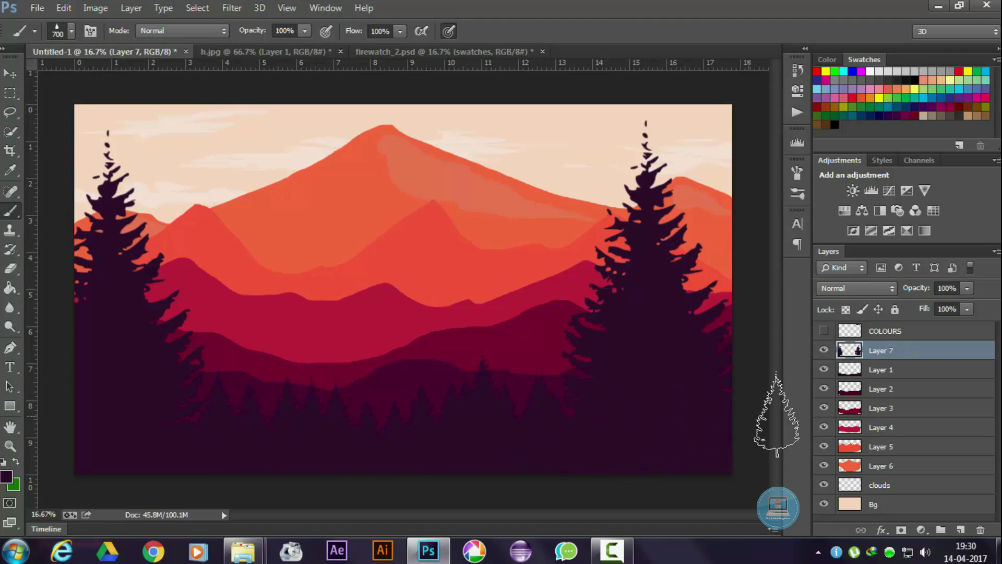
click(891, 396)
- On a new layer above Layer 2, set 51% size jitter and paint a row of varied dark pines
click(961, 529)
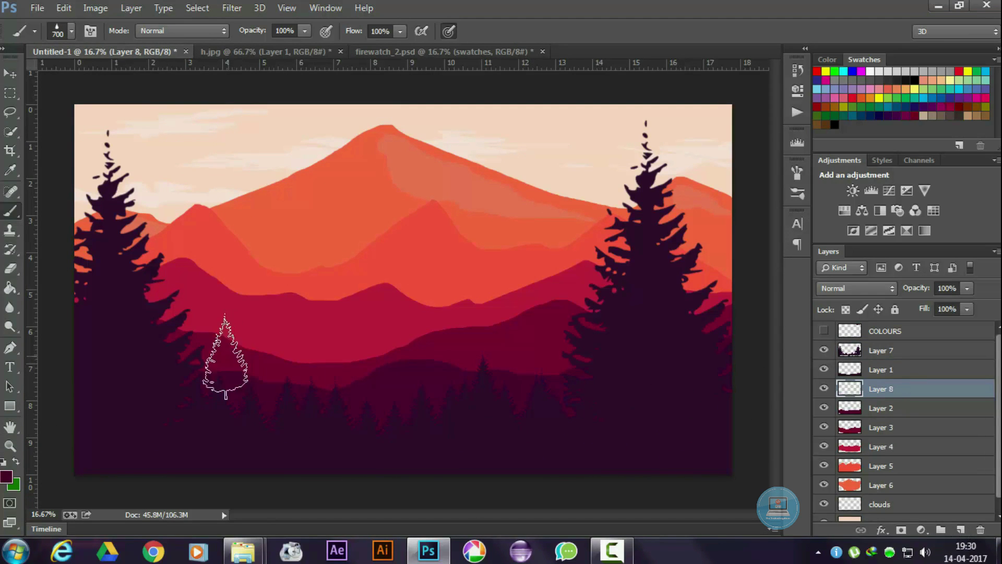
click(89, 33)
click(556, 175)
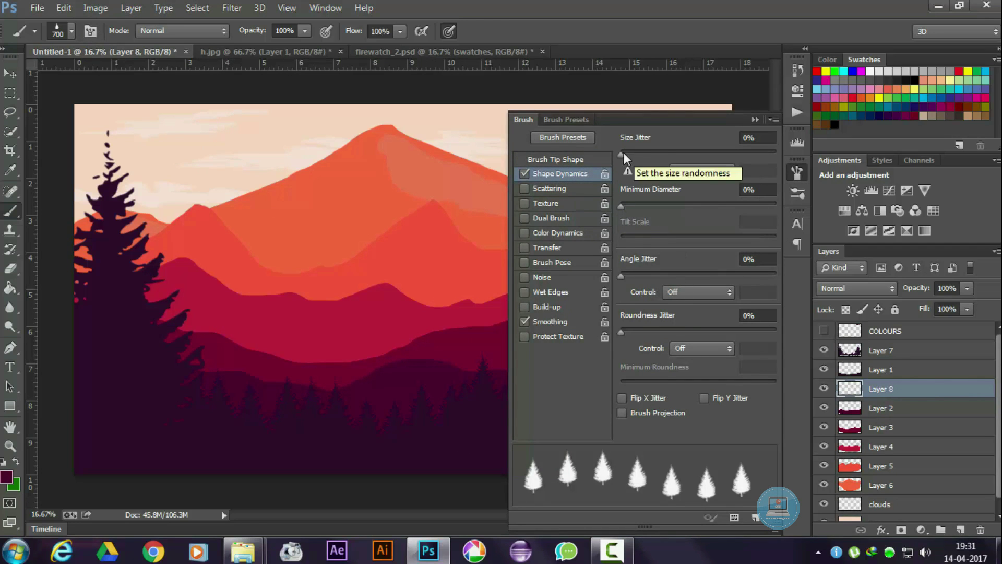
drag(621, 154, 703, 166)
click(756, 118)
mouse_move(157, 360)
mouse_down()
mouse_move(387, 389)
mouse_move(566, 350)
mouse_up()
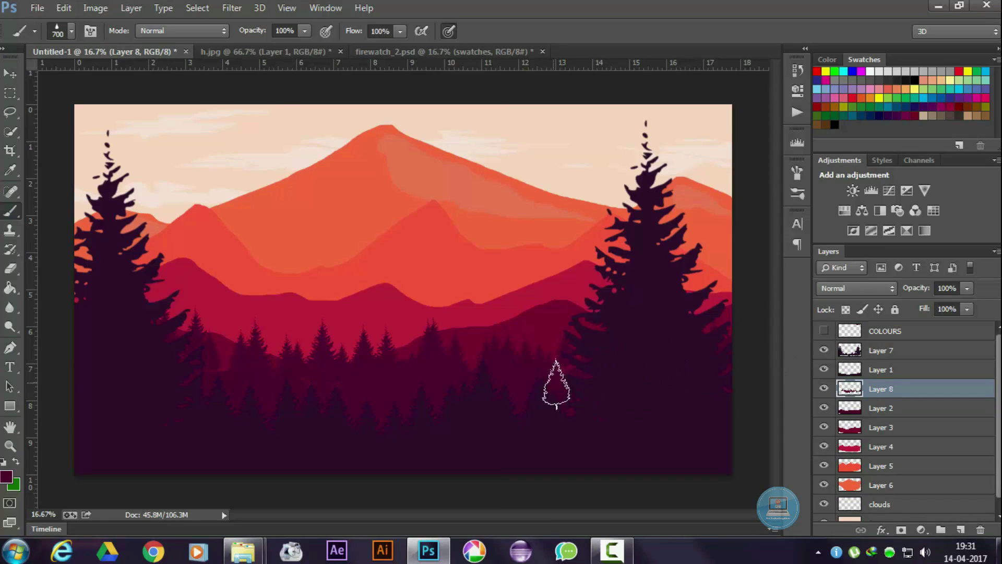
click(400, 339)
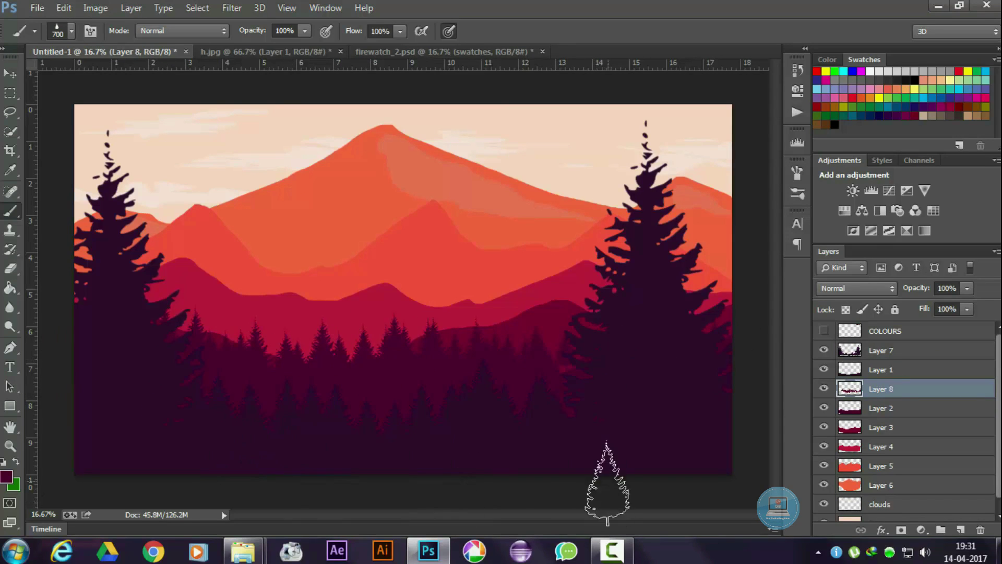
- On a new layer above Layer 3, stamp pines along the right mid-ground ridge
click(852, 427)
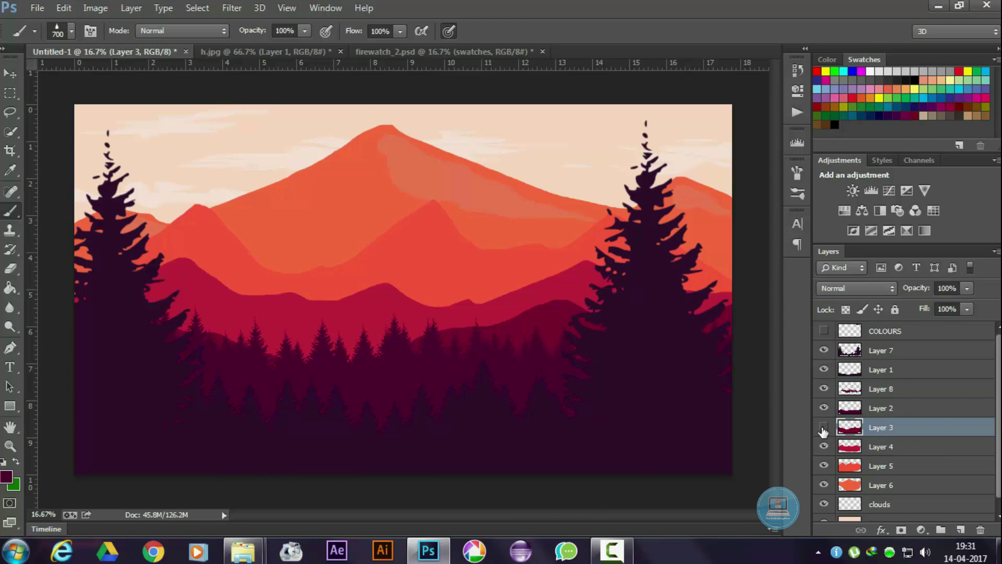
click(961, 530)
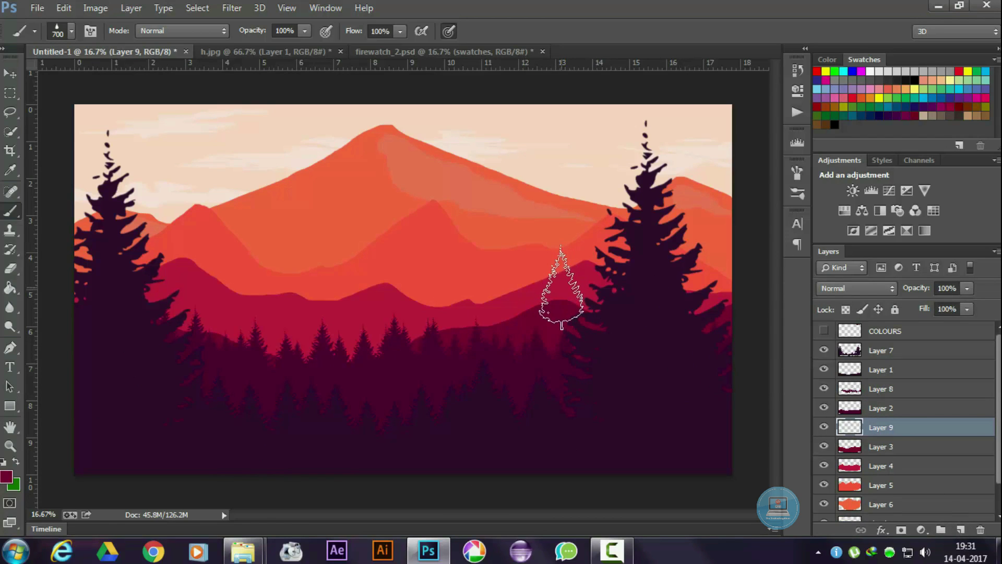
click(561, 287)
click(509, 285)
click(604, 307)
click(704, 292)
click(637, 318)
click(527, 339)
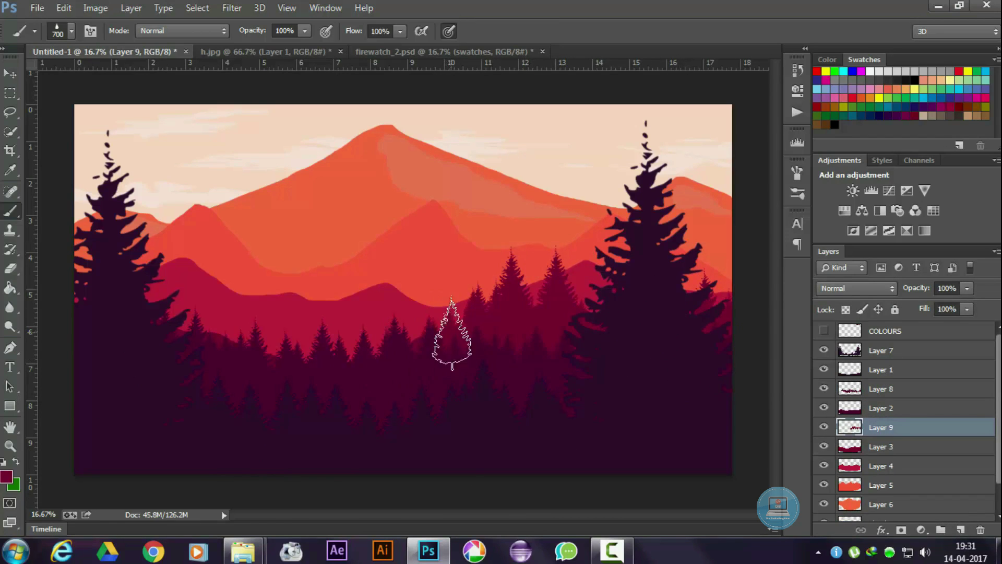
- Stamp more pines across the left mid-ground and add an empty layer below Layer 3
click(209, 308)
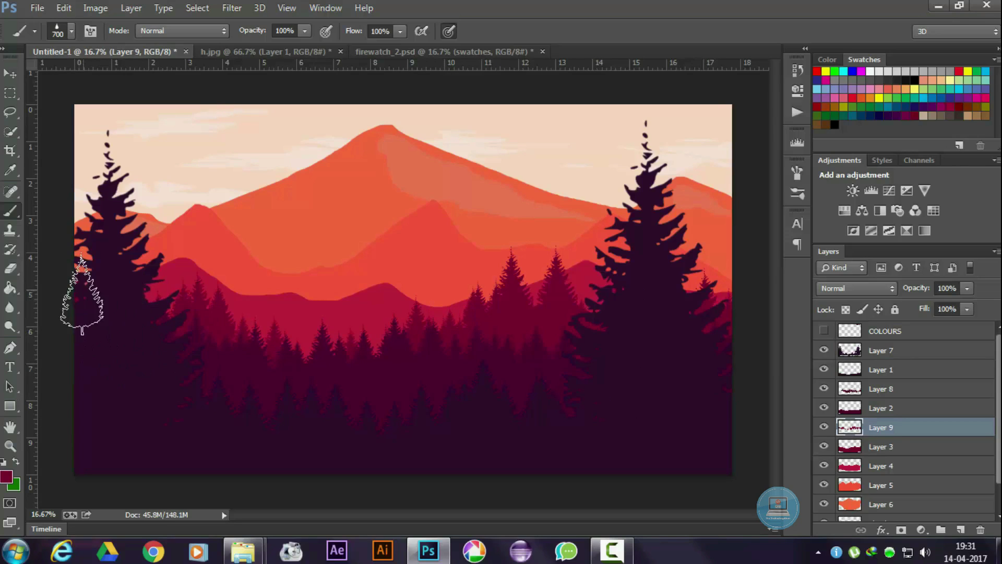
click(363, 298)
click(391, 304)
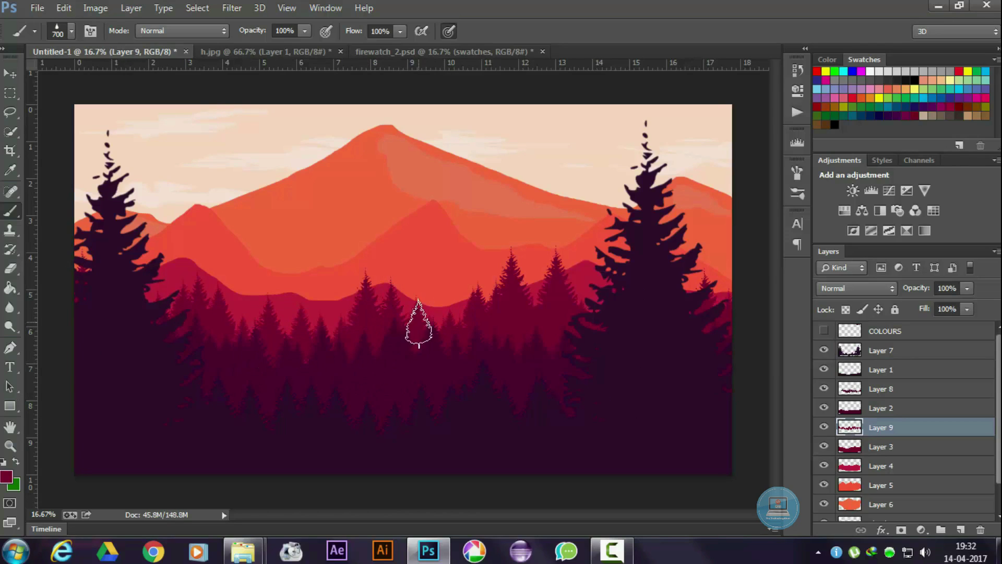
click(320, 310)
click(408, 355)
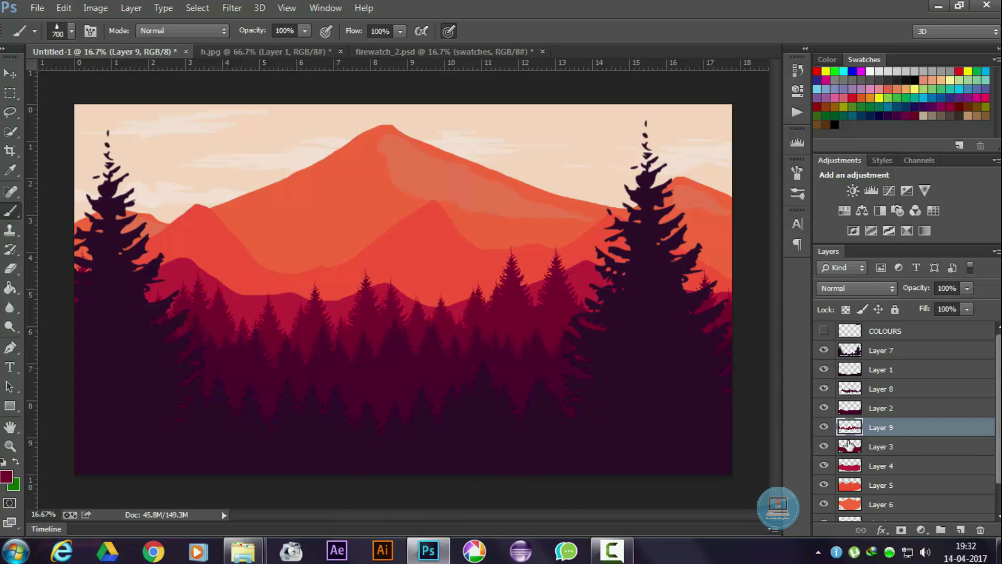
click(887, 466)
key(ctrl+shift+alt+n)
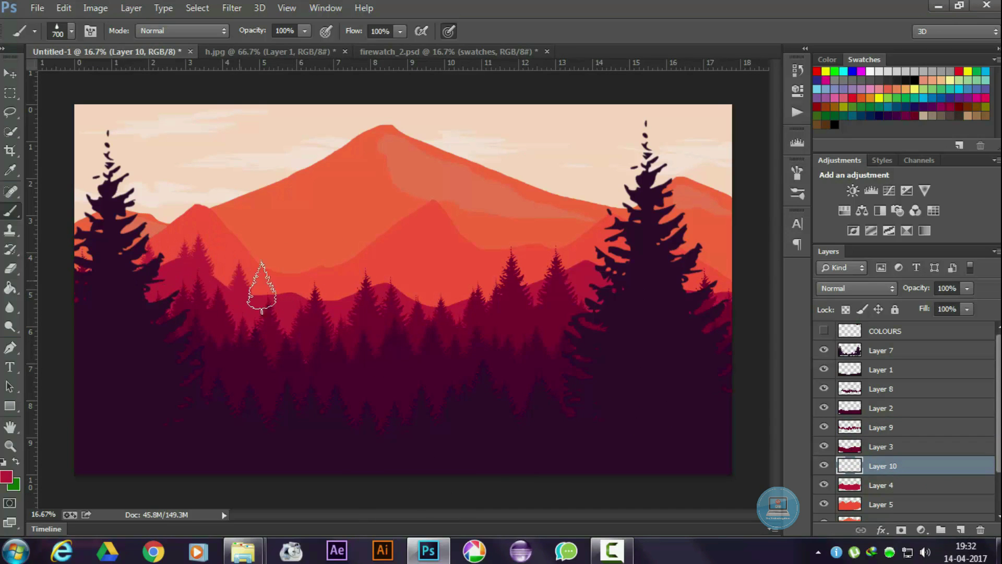
- Paint a row of red pines across the distant ridge on Layer 10, then select Layer 5
mouse_move(261, 287)
mouse_down()
mouse_move(488, 290)
mouse_move(575, 269)
mouse_move(648, 286)
mouse_move(375, 264)
mouse_move(120, 261)
mouse_up()
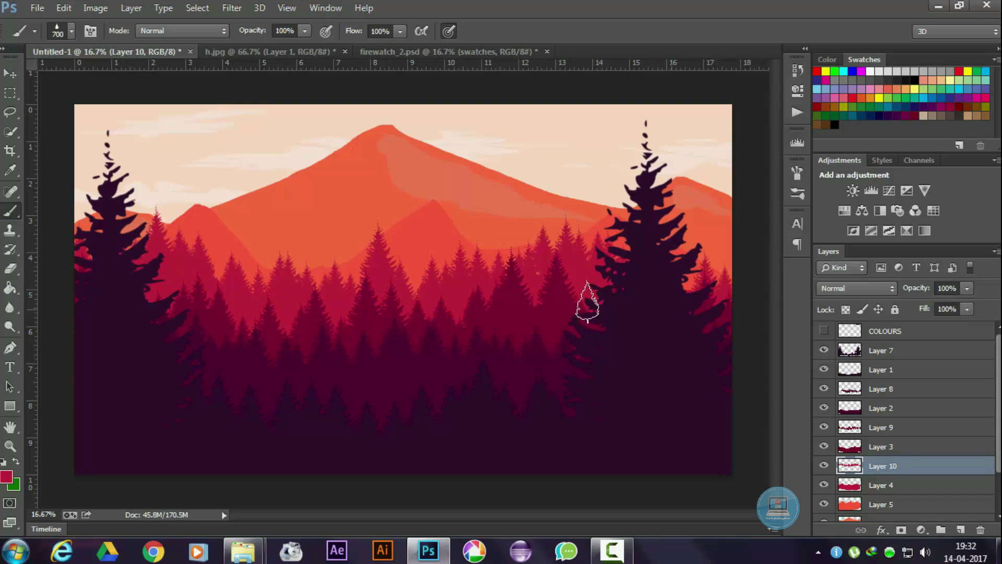
scroll(890, 496, down, 2)
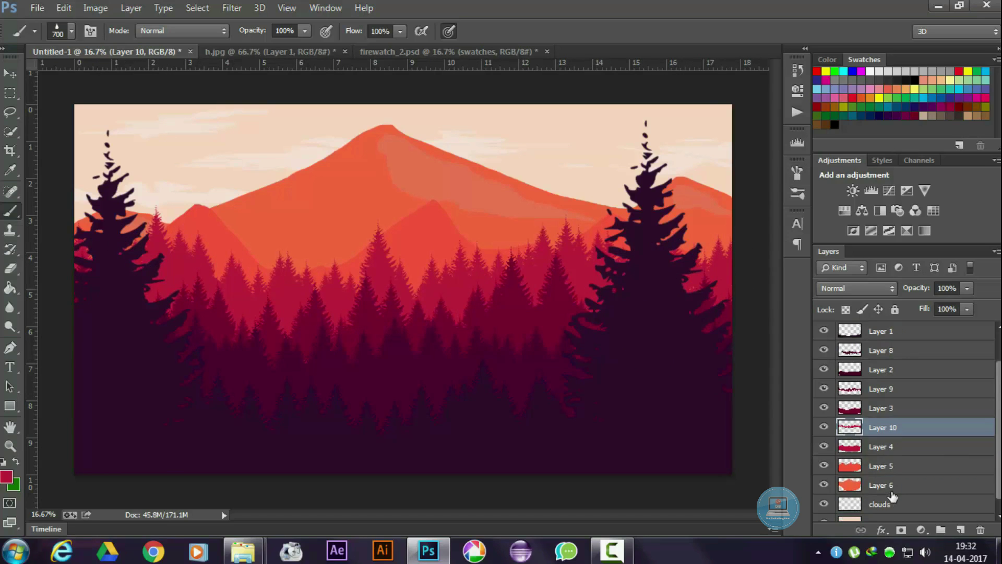
click(849, 462)
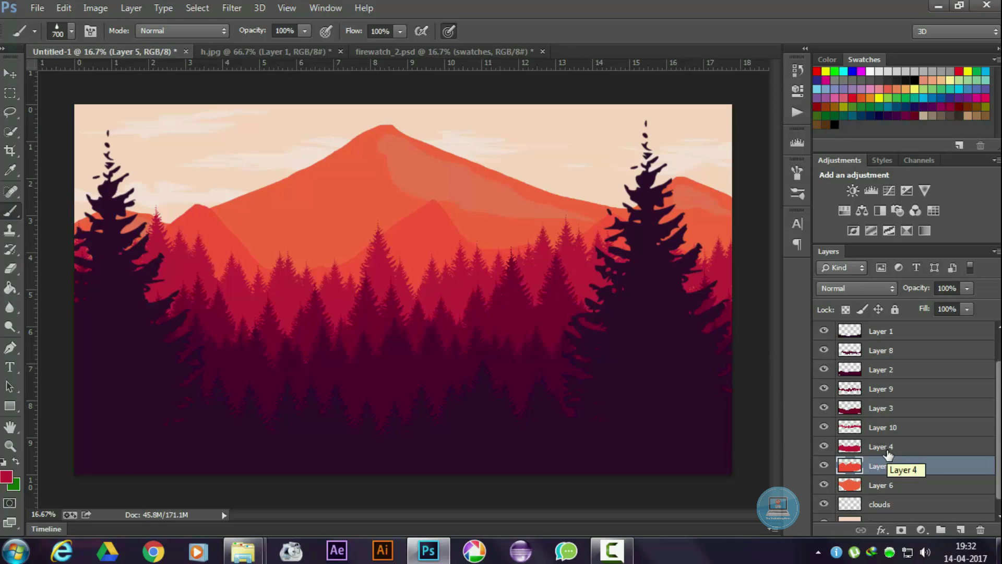
- Stretch the Layer 5 orange mountain wider and taller and shift it left
key(ctrl+t)
drag(74, 337, 3, 336)
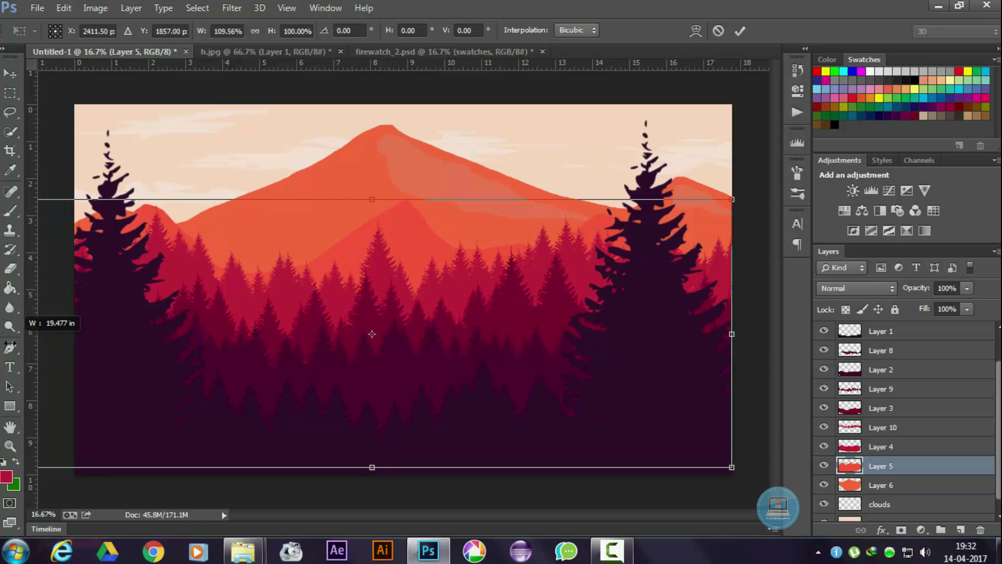
drag(732, 465, 786, 486)
key(v)
key(Return)
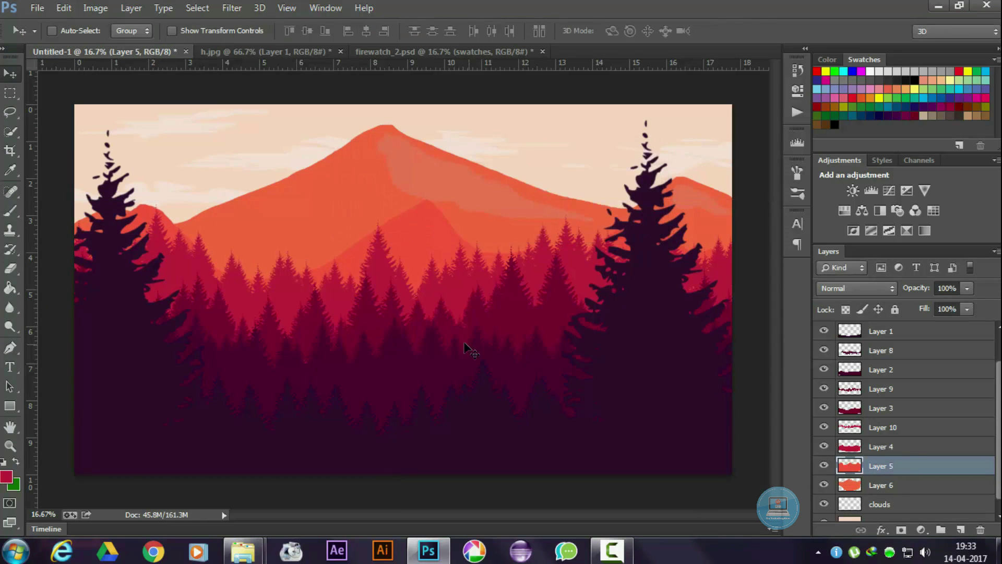
mouse_move(464, 338)
mouse_down()
mouse_move(362, 340)
mouse_move(378, 347)
mouse_up()
click(822, 485)
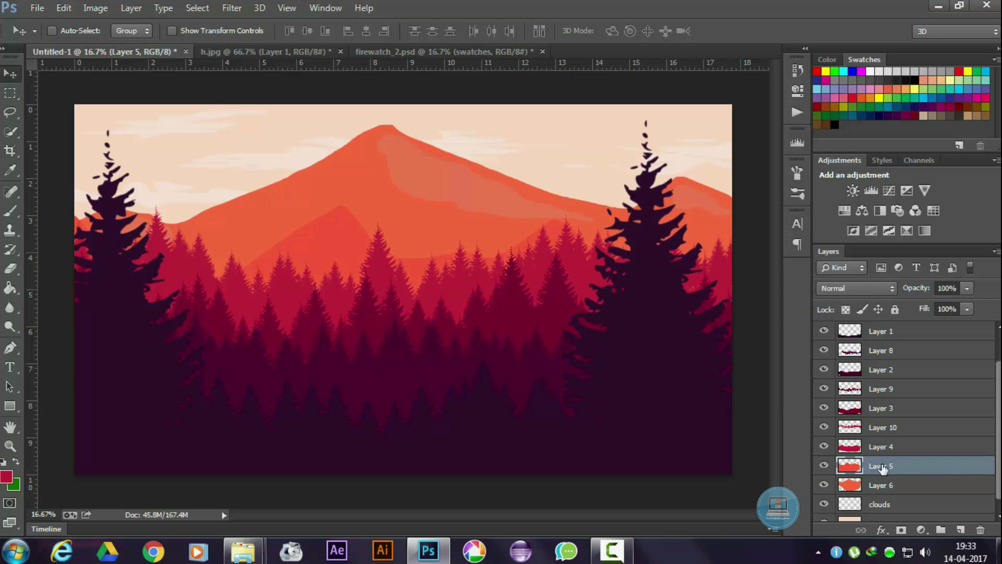
- Lasso the mountain slopes and fill them with lighter orange #f37b57
key(l)
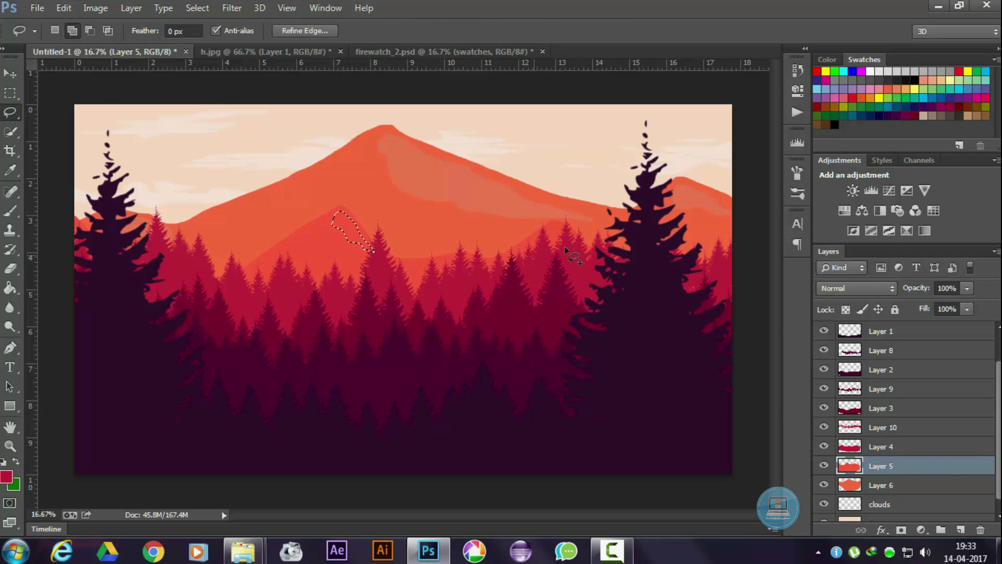
click(399, 208)
key(b)
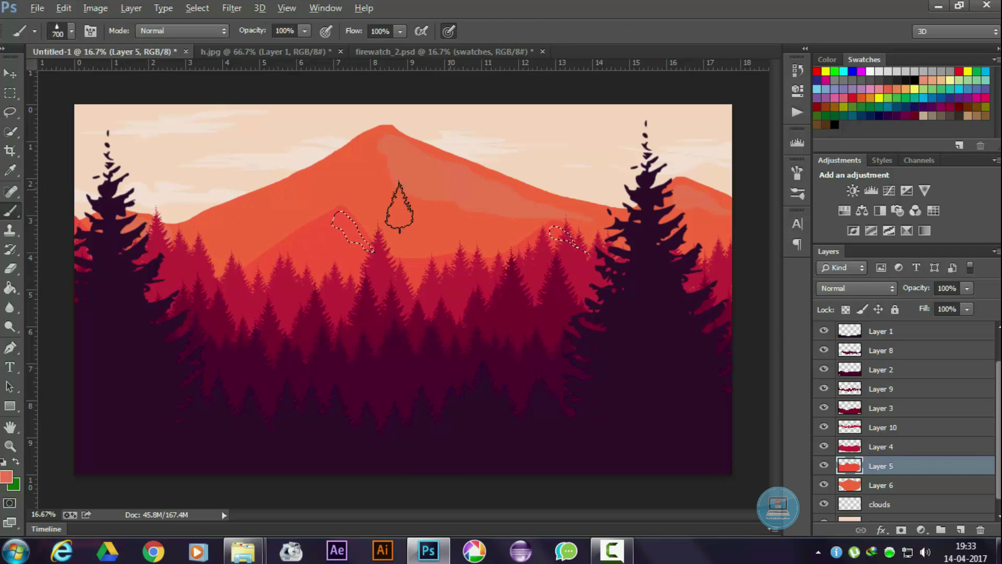
click(72, 31)
click(11, 290)
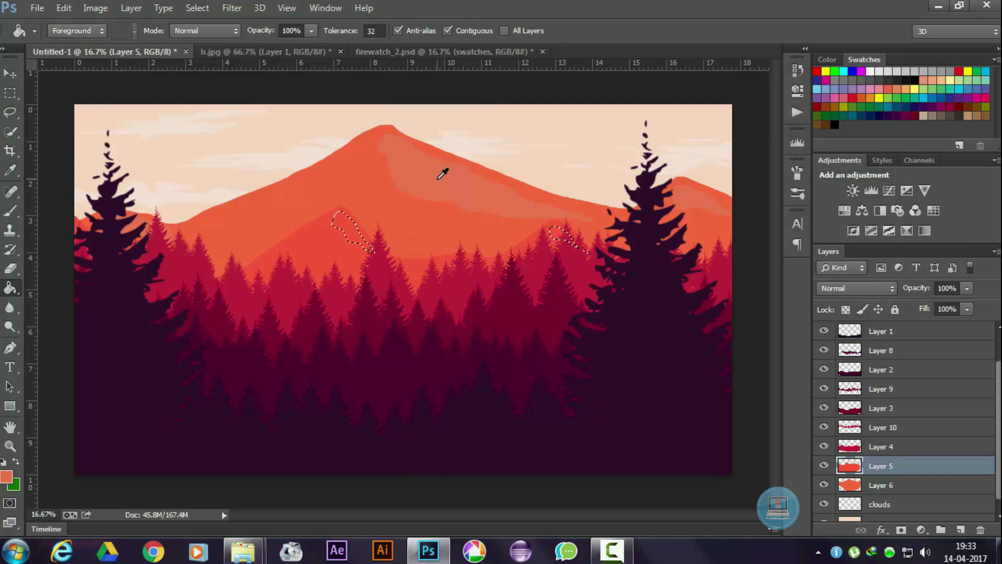
click(6, 476)
click(921, 170)
click(351, 228)
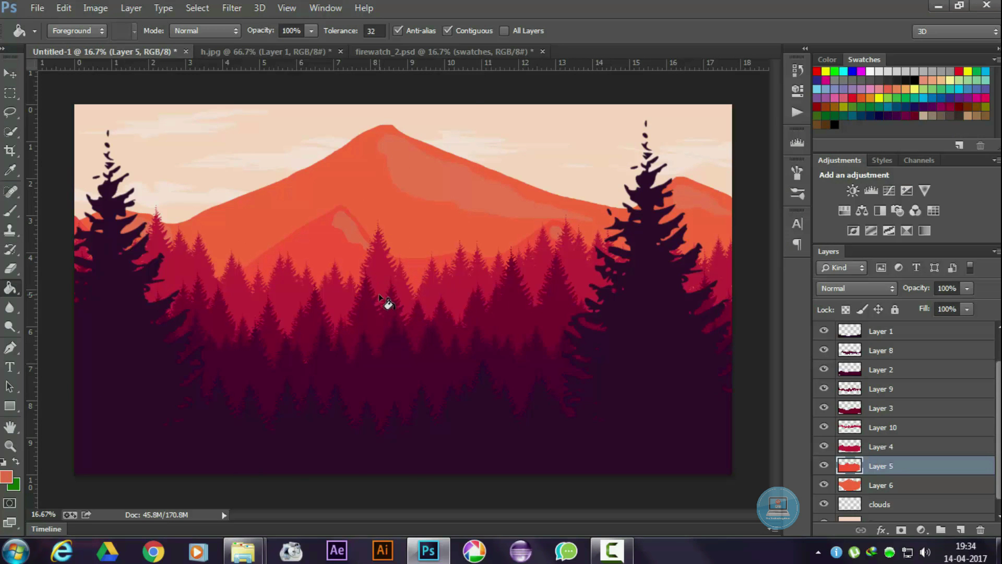
- Open tower.png in Photoshop from its folder
click(308, 496)
key(Right)
key(Right)
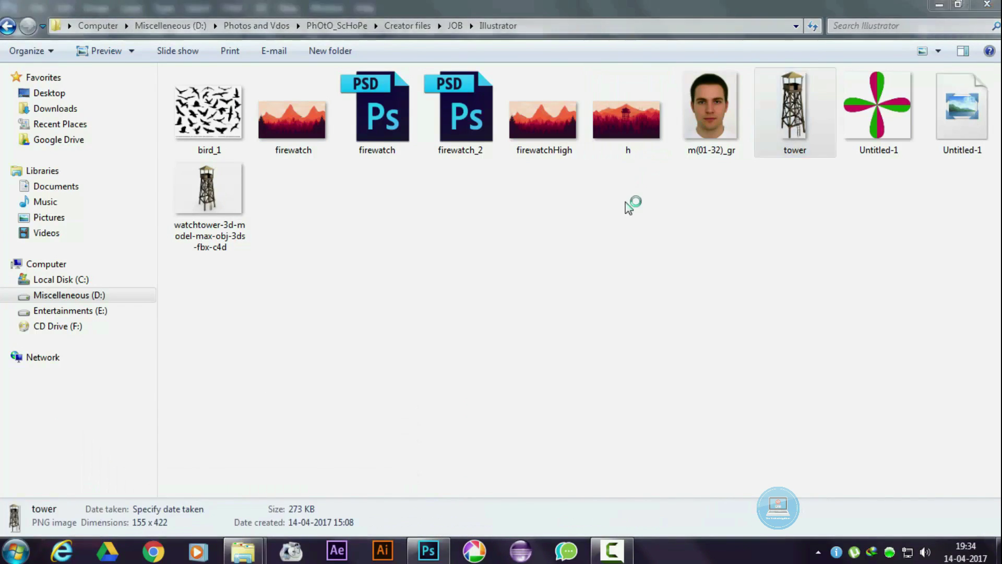
key(Return)
right_click(496, 237)
mouse_move(719, 302)
click(730, 296)
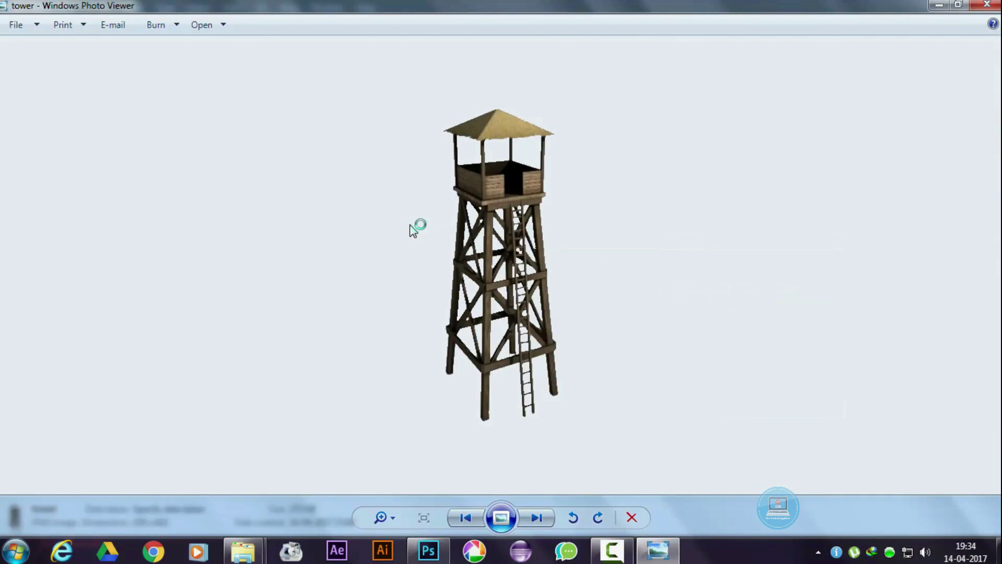
- Copy the tower image and paste it into the landscape above the forest
key(ctrl+a)
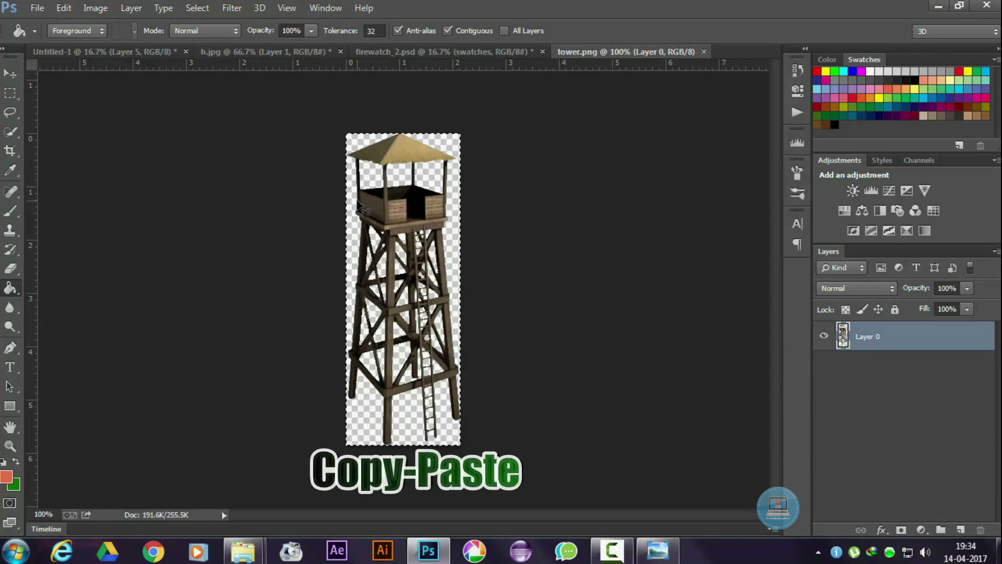
key(ctrl+c)
key(ctrl+Tab)
key(ctrl+v)
key(v)
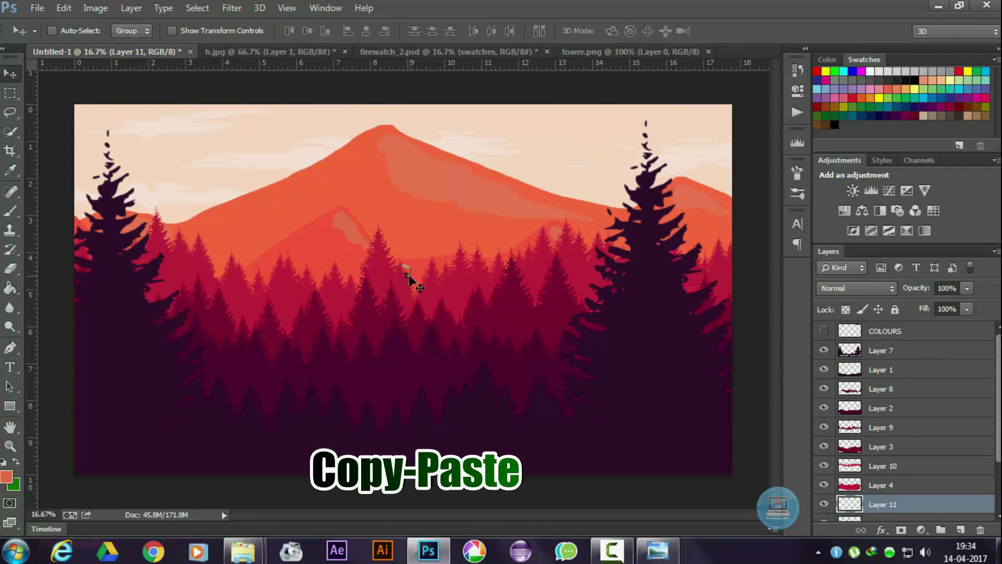
key(ctrl+t)
drag(410, 265, 422, 236)
key(Return)
mouse_move(882, 504)
mouse_down()
mouse_move(882, 408)
mouse_move(882, 436)
mouse_up()
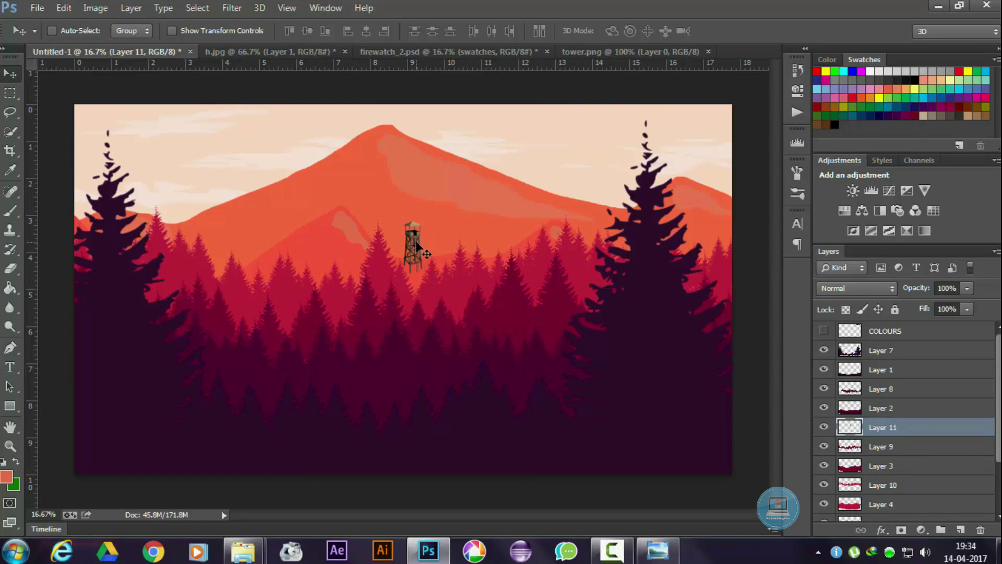
- Enlarge the tower and lower it down into the forest
key(ctrl+t)
drag(420, 222, 442, 194)
key(Return)
drag(416, 239, 430, 299)
- Toggle Layers 10, 7 and 8 to compare the forest, then select Layer 10 and Layer 3
click(825, 485)
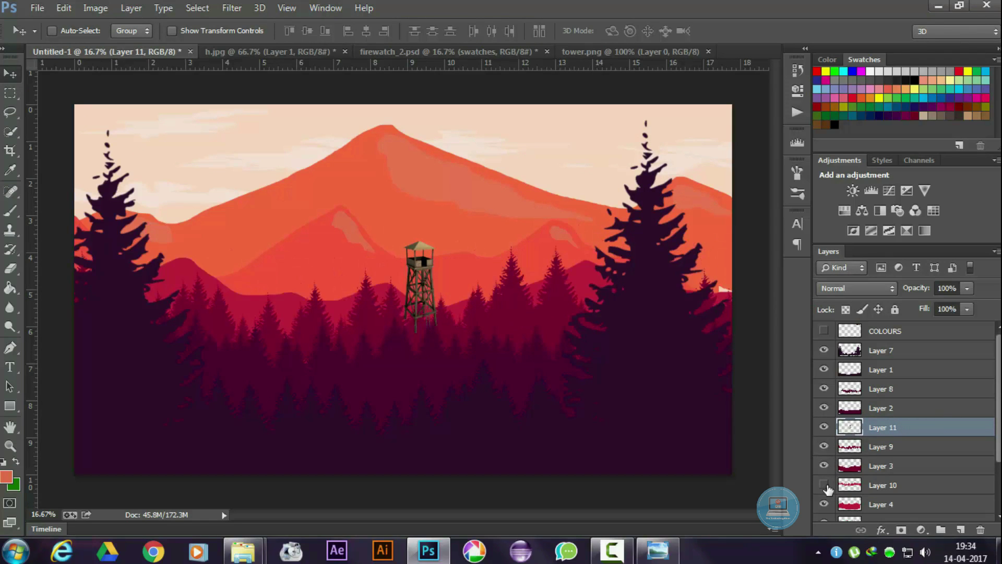
click(824, 350)
click(824, 389)
click(824, 389)
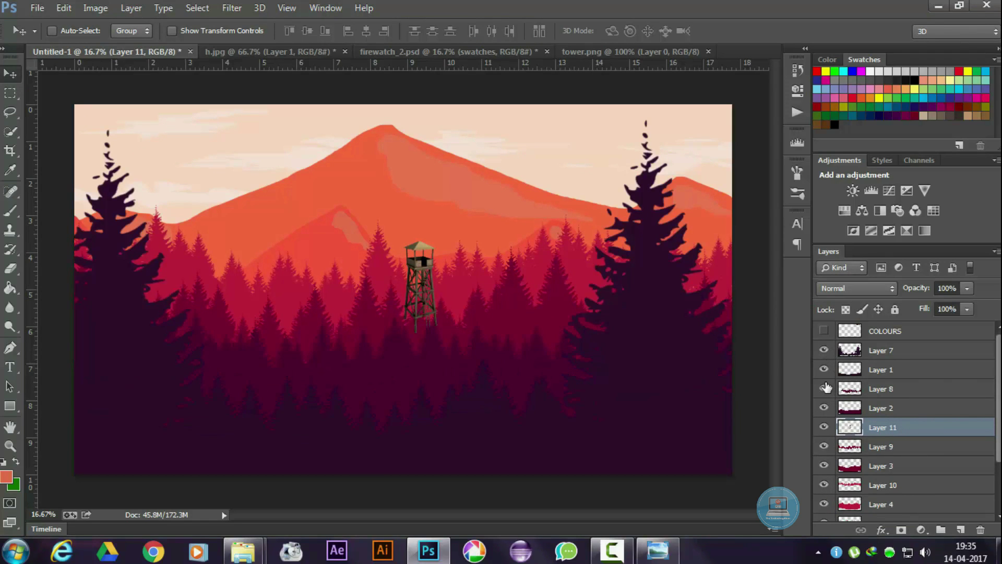
click(824, 484)
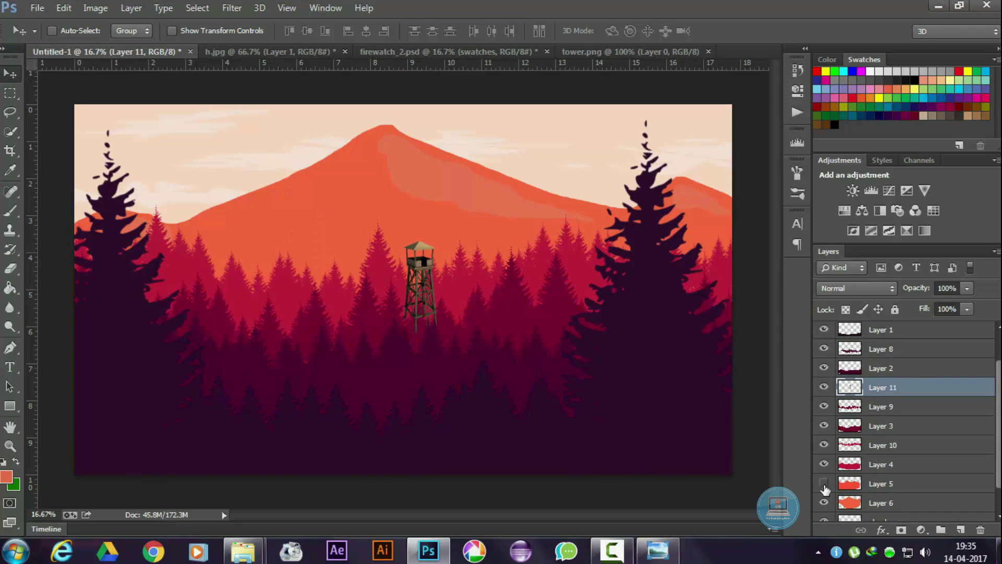
scroll(888, 418, down, 2)
click(882, 434)
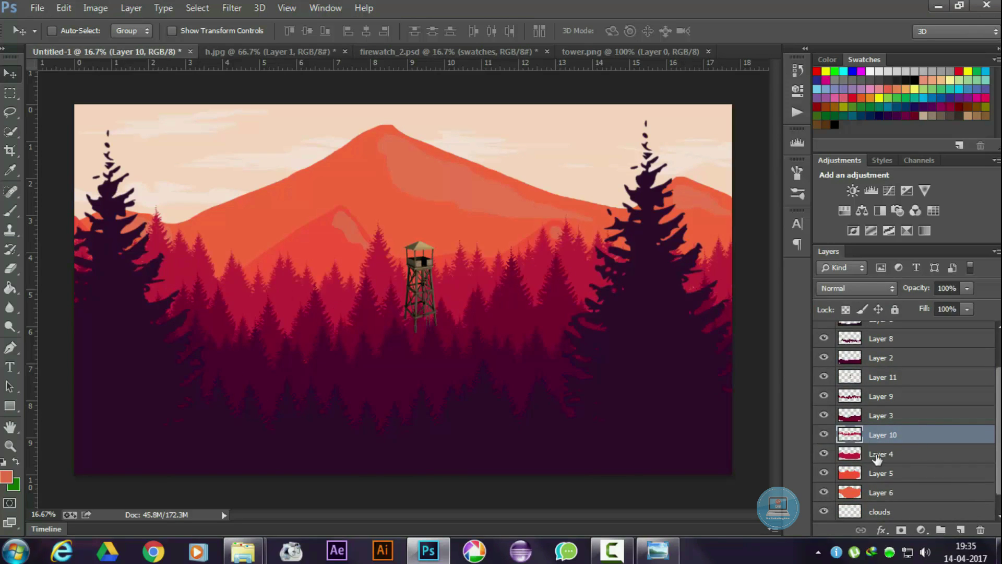
click(833, 416)
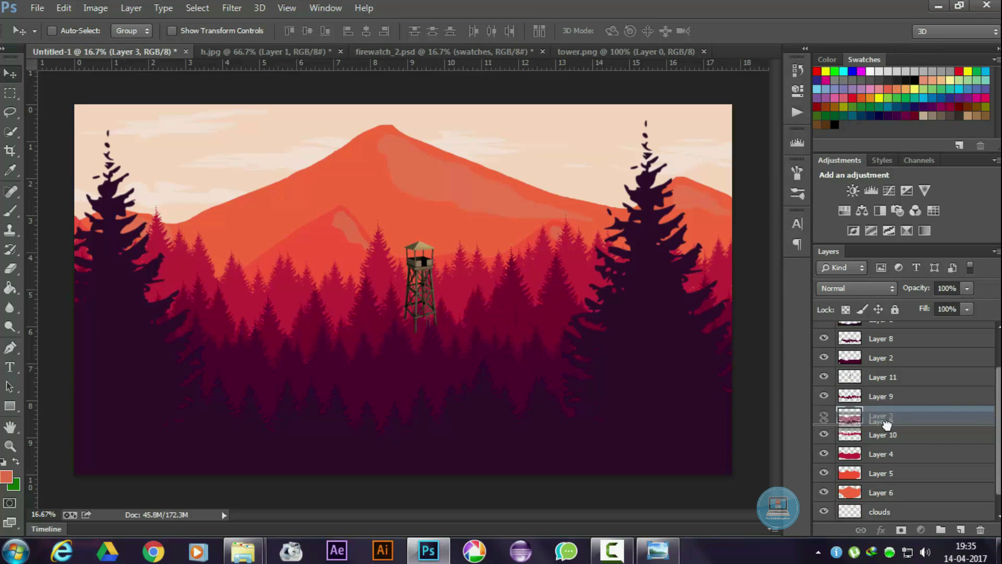
- Stack the tower layer between Layer 9 and Layer 3, nudge it lower and shrink it slightly
mouse_move(890, 413)
mouse_down()
mouse_move(827, 401)
mouse_move(886, 433)
mouse_up()
mouse_move(851, 377)
mouse_down()
mouse_move(890, 413)
mouse_move(900, 407)
mouse_up()
click(900, 380)
drag(418, 284, 421, 299)
key(ctrl+t)
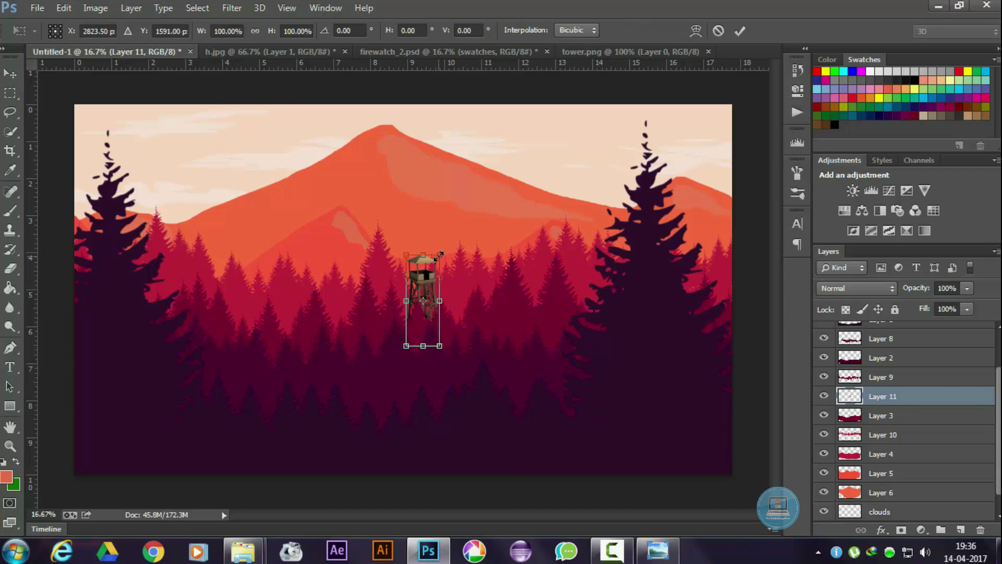
mouse_move(438, 255)
mouse_down()
mouse_move(432, 291)
mouse_move(446, 283)
mouse_up()
key(Return)
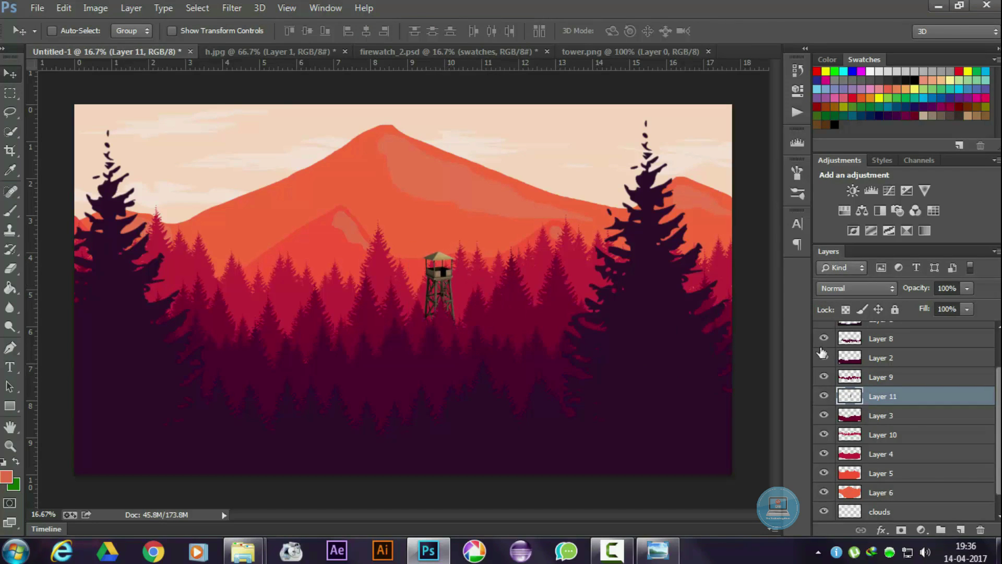
- Select the tower's pixels and lay a crimson gradient across it
ctrl+click(849, 396)
click(6, 476)
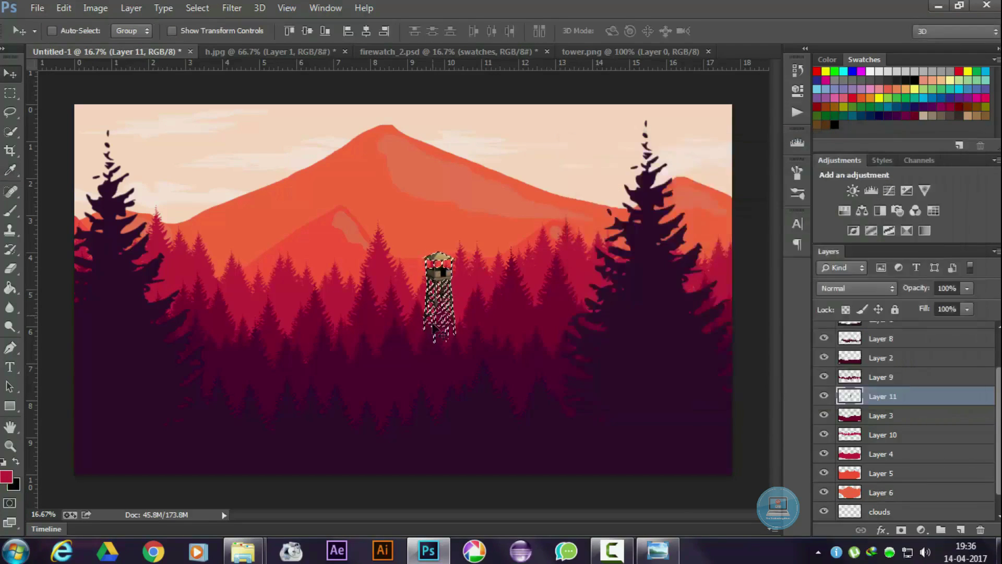
right_click(10, 287)
click(82, 286)
key(ctrl+plus)
key(ctrl+plus)
drag(501, 311, 520, 324)
- Reapply the crimson gradient on the tower and nudge it left within the forest
key(ctrl+z)
key(ctrl+z)
key(ctrl+z)
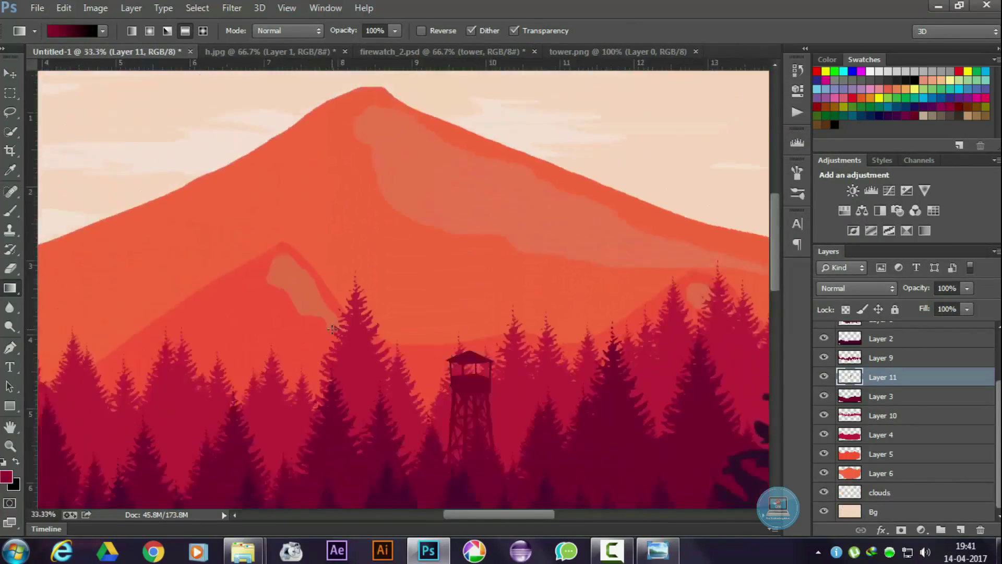
scroll(332, 328, down, 3)
key(v)
mouse_move(448, 281)
mouse_down()
mouse_move(463, 285)
mouse_move(423, 289)
mouse_up()
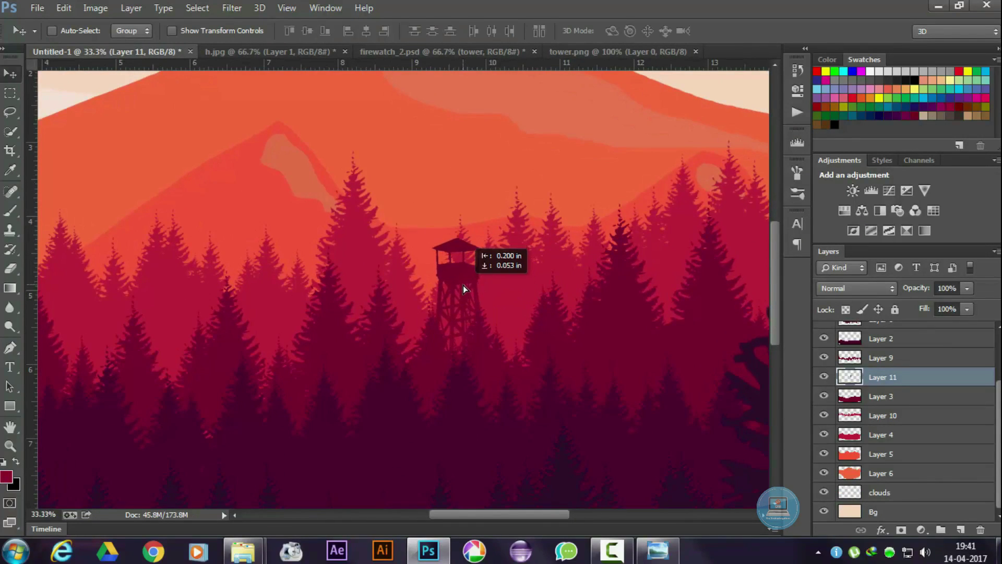
scroll(462, 285, down, 1)
key(ctrl+plus)
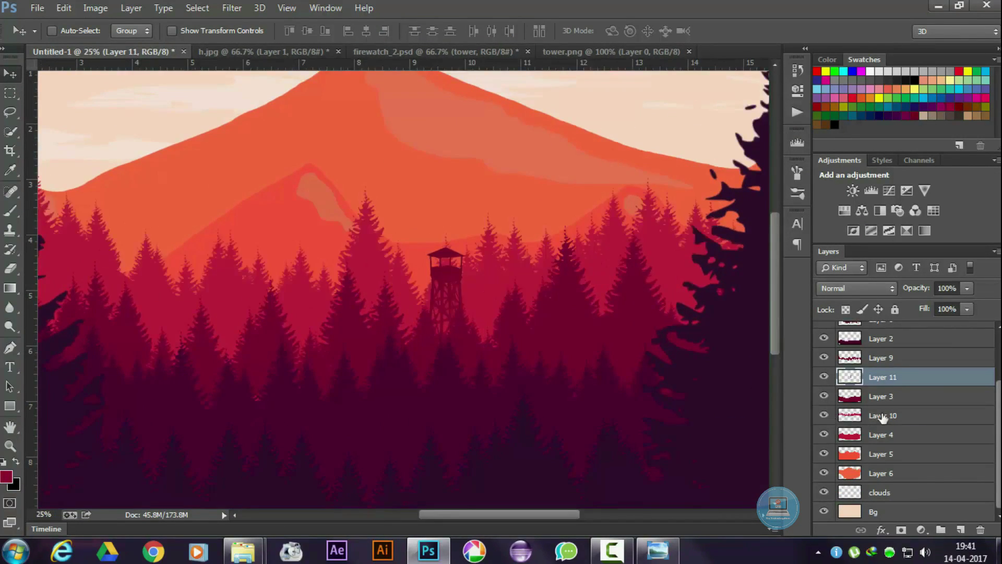
- Select the Layer 10 tree row and switch to the Eraser tool
click(882, 416)
key(e)
click(72, 32)
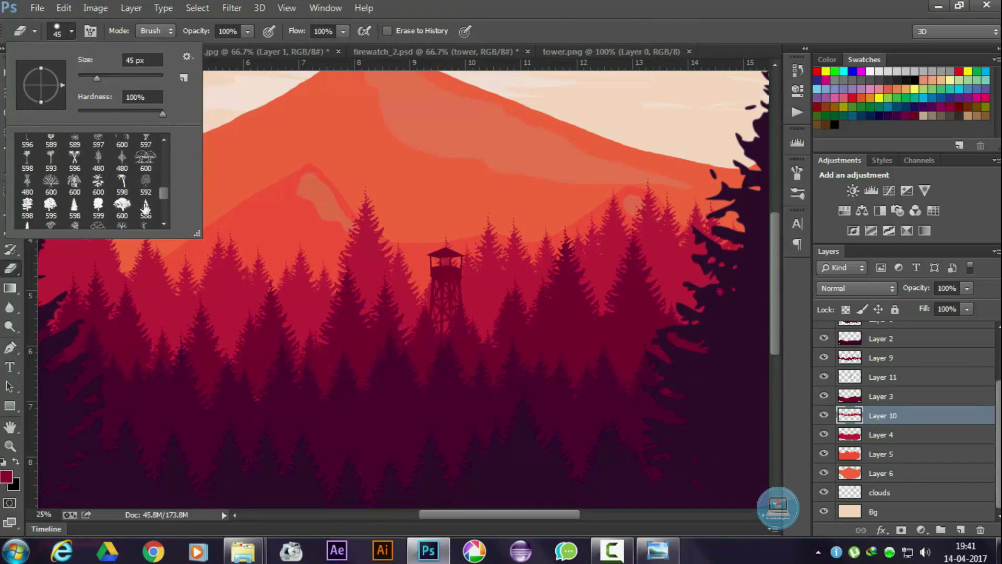
- Choose the 586 px tree-shaped brush for the eraser and the brush tool
click(163, 192)
click(438, 268)
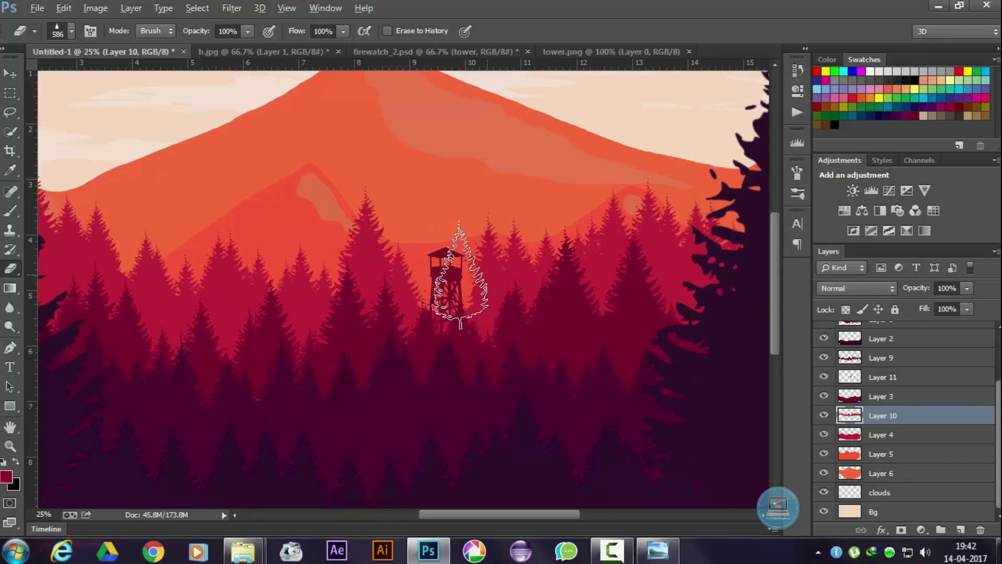
click(10, 211)
click(72, 33)
scroll(168, 195, down, 3)
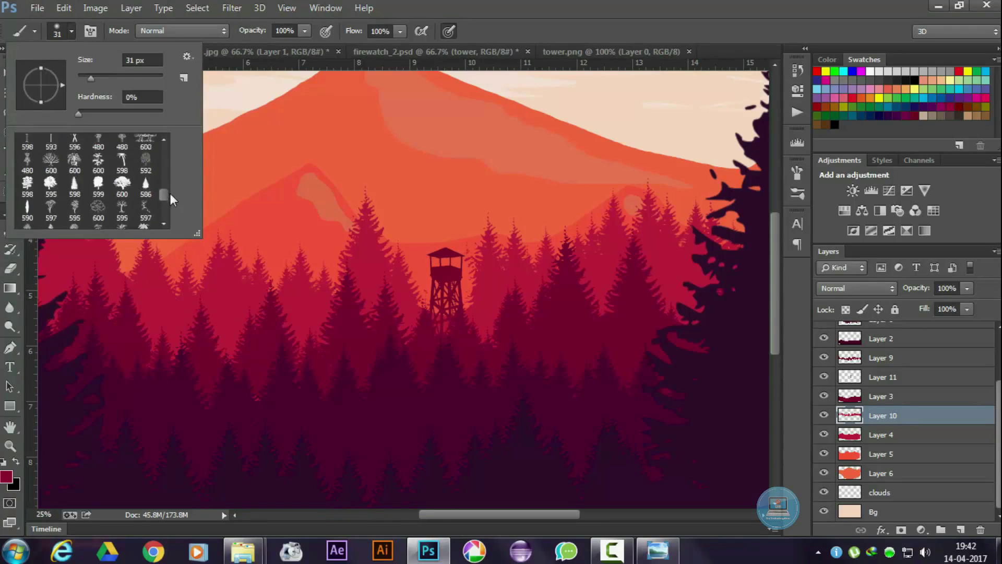
double_click(157, 194)
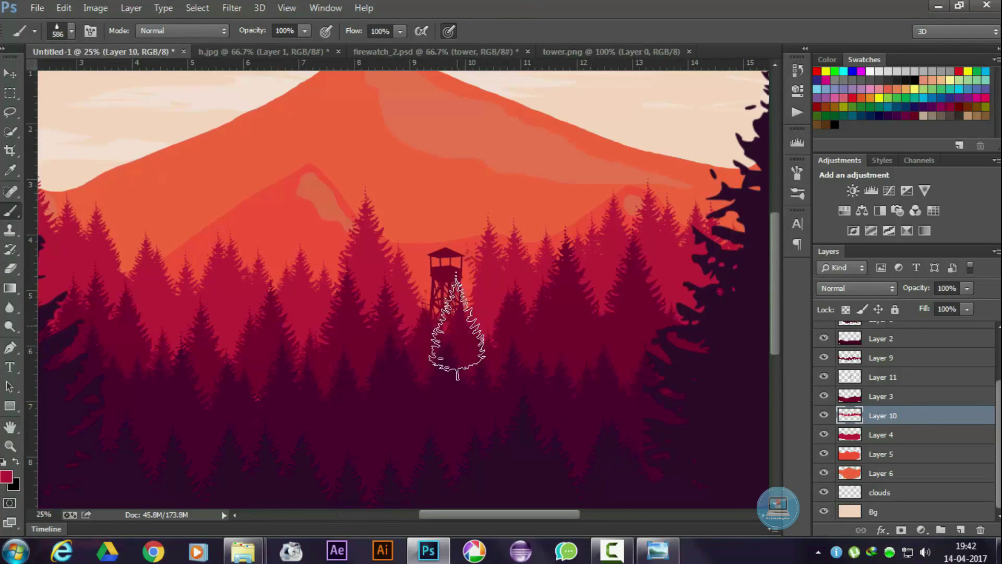
- Shift the tower layer slightly left and enlarge it slightly
key(ctrl+minus)
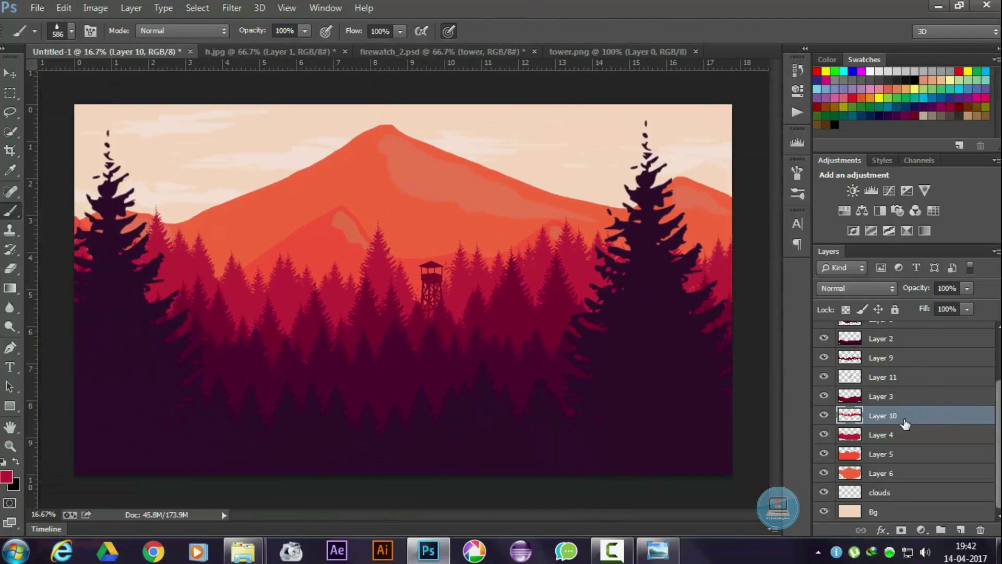
click(882, 376)
key(v)
drag(529, 329, 524, 329)
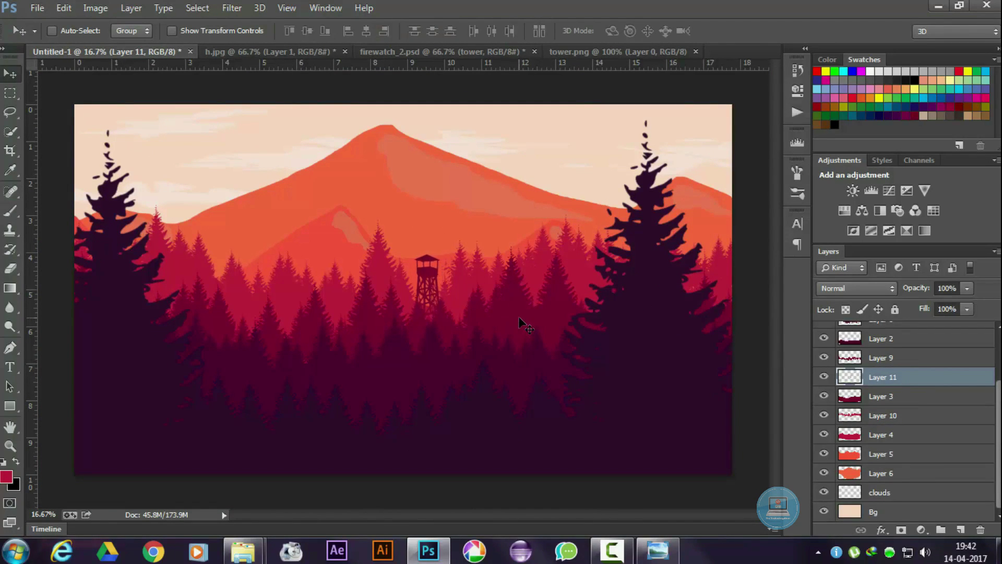
key(ctrl+t)
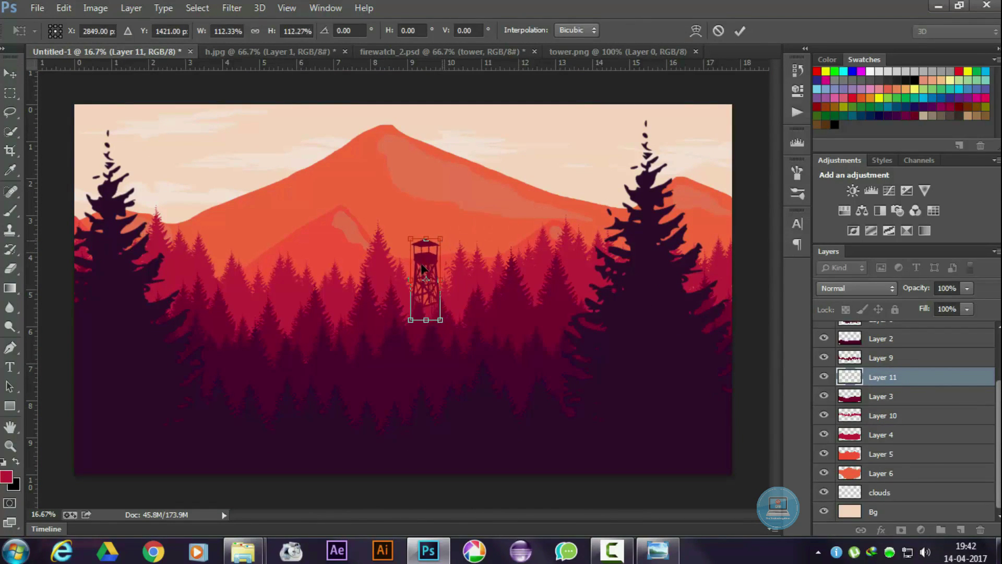
drag(436, 247, 439, 245)
key(Return)
- Rename the tower's layer to 'tower'
key(ctrl+plus)
key(ctrl+plus)
key(ctrl+plus)
key(ctrl+plus)
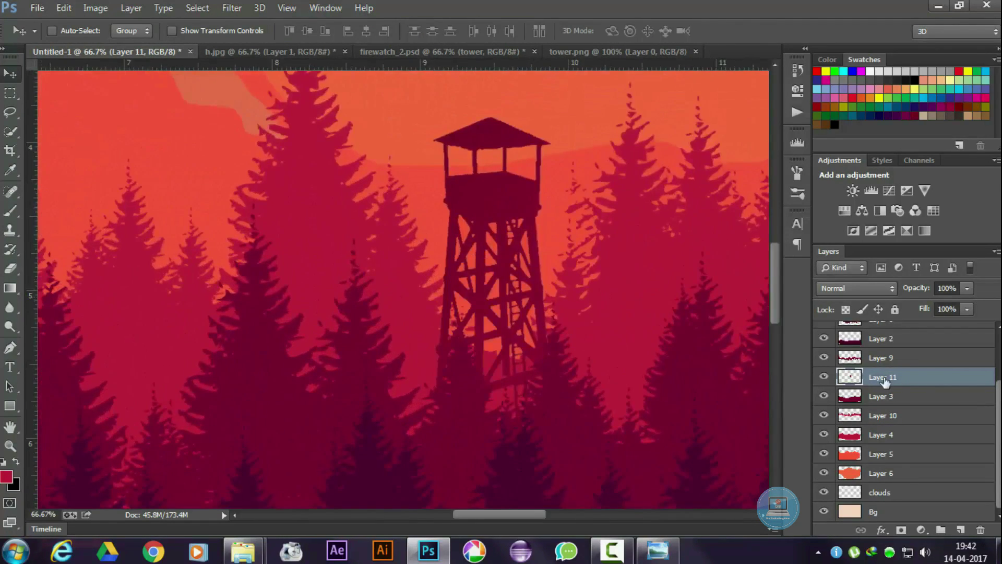
text(tower)
key(Return)
key(l)
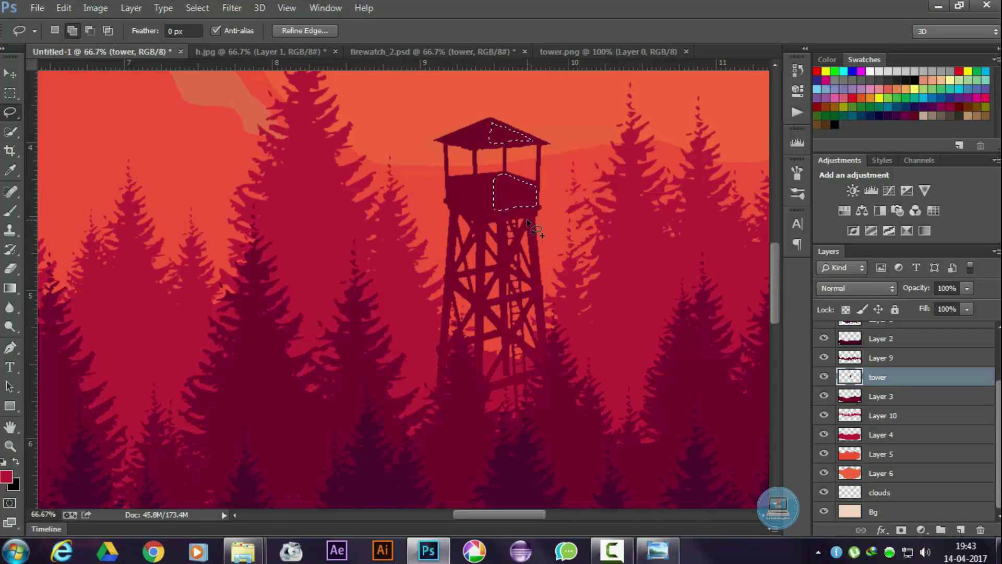
- Lasso the tower's right faces, try an orange-red fill and adjustment, then undo both
drag(528, 218, 538, 333)
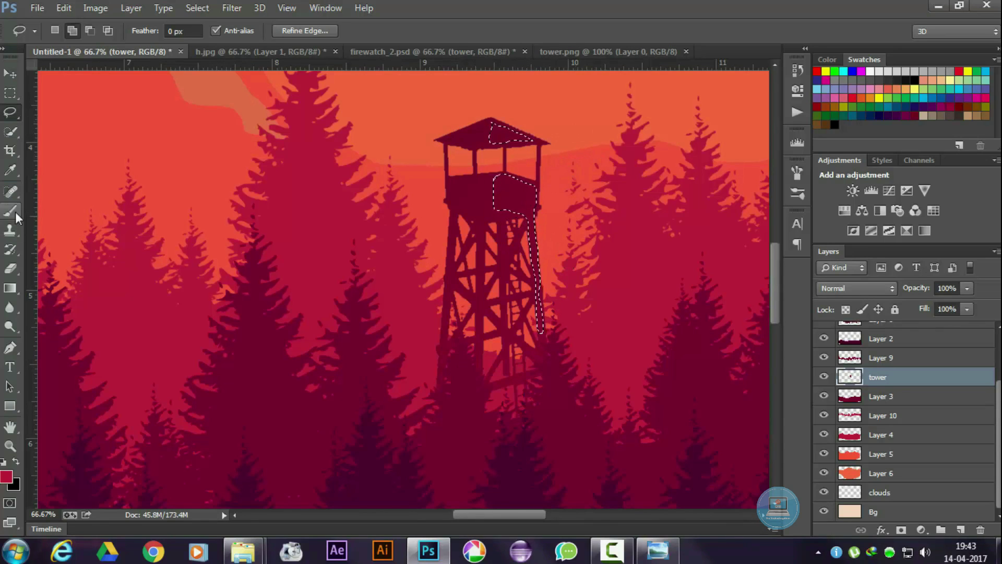
click(7, 476)
key(Return)
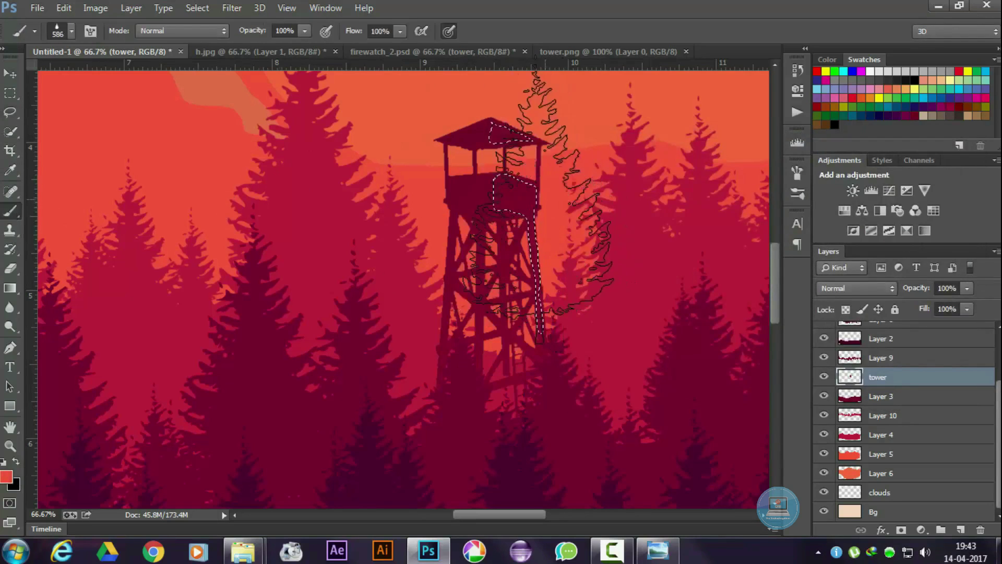
drag(9, 288, 77, 302)
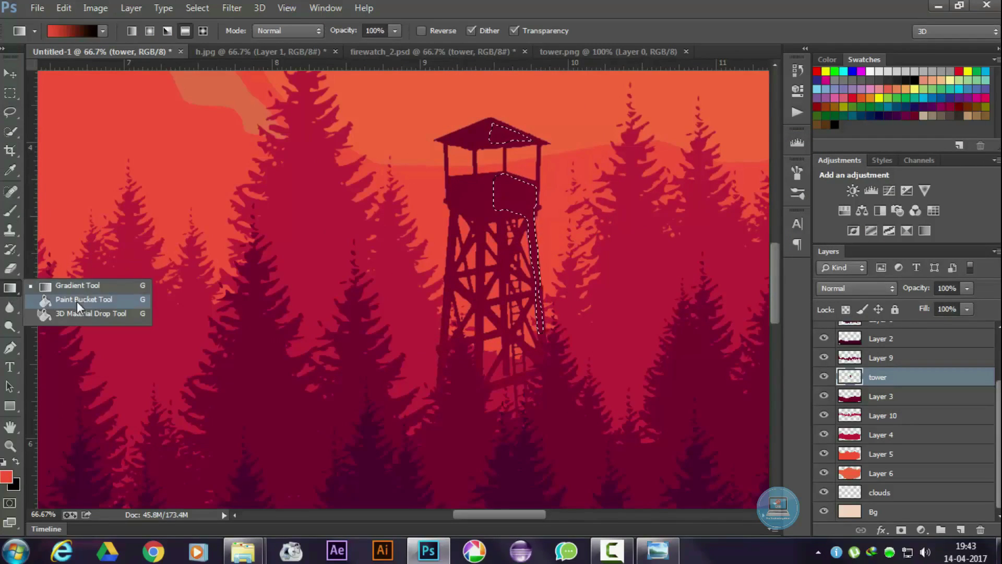
click(514, 193)
key(ctrl+d)
click(853, 190)
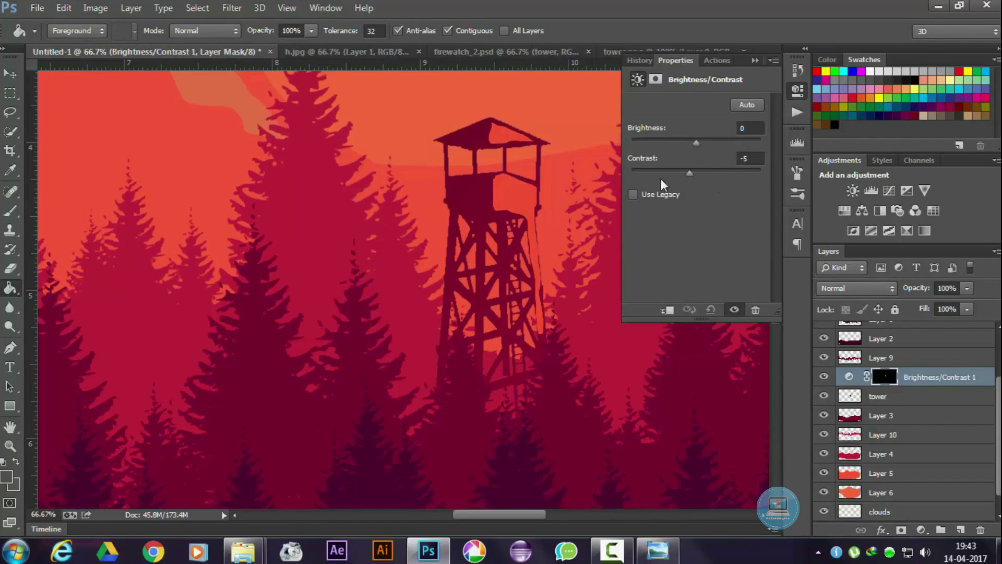
drag(694, 140, 720, 145)
key(ctrl+alt+z)
key(ctrl+alt+z)
key(ctrl+alt+z)
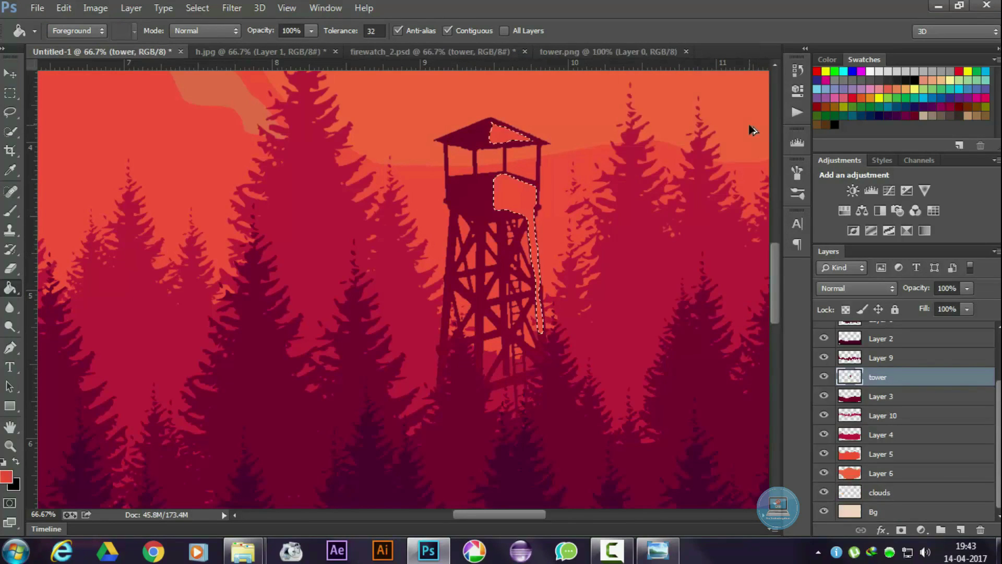
- Feather the tower selection 4.2 px and add Brightness/Contrast (brightness 43, contrast 93)
click(7, 113)
click(289, 31)
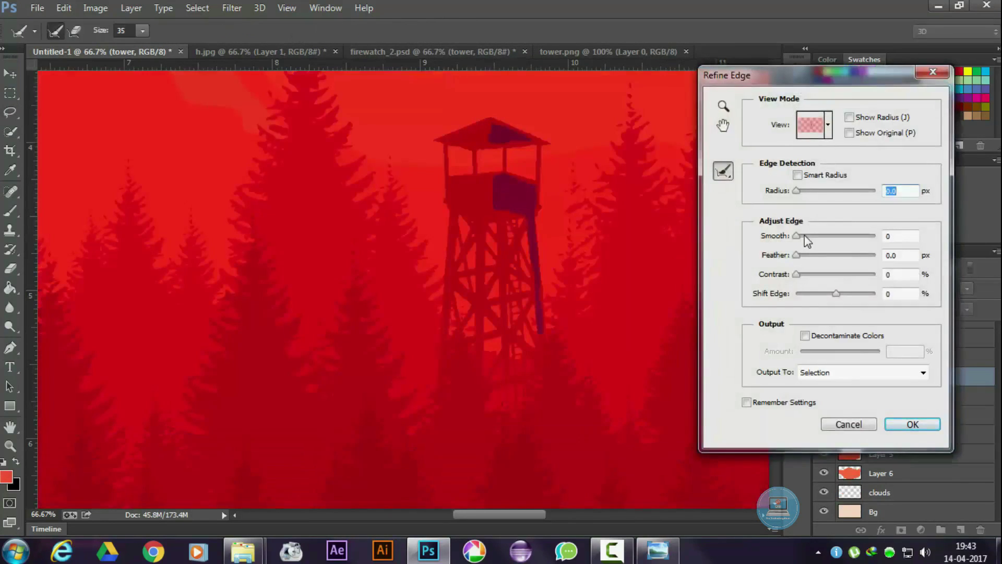
click(912, 423)
click(853, 190)
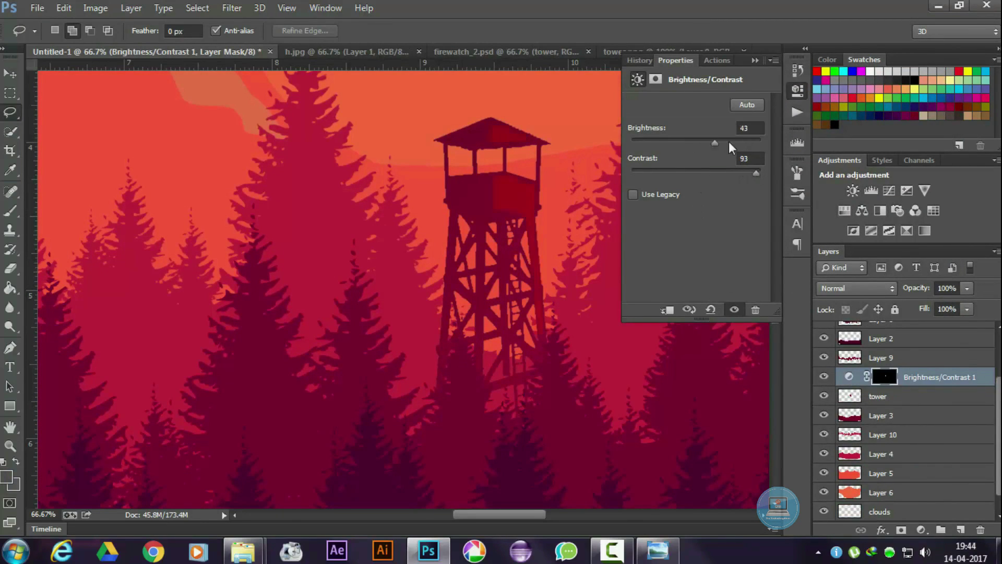
drag(729, 142, 697, 142)
click(755, 60)
key(ctrl+0)
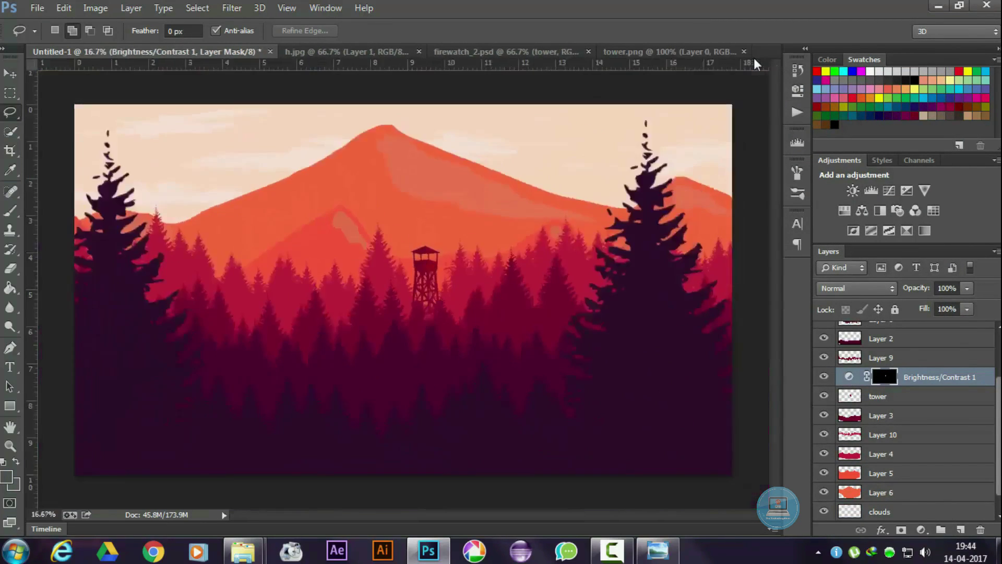
mouse_move(243, 552)
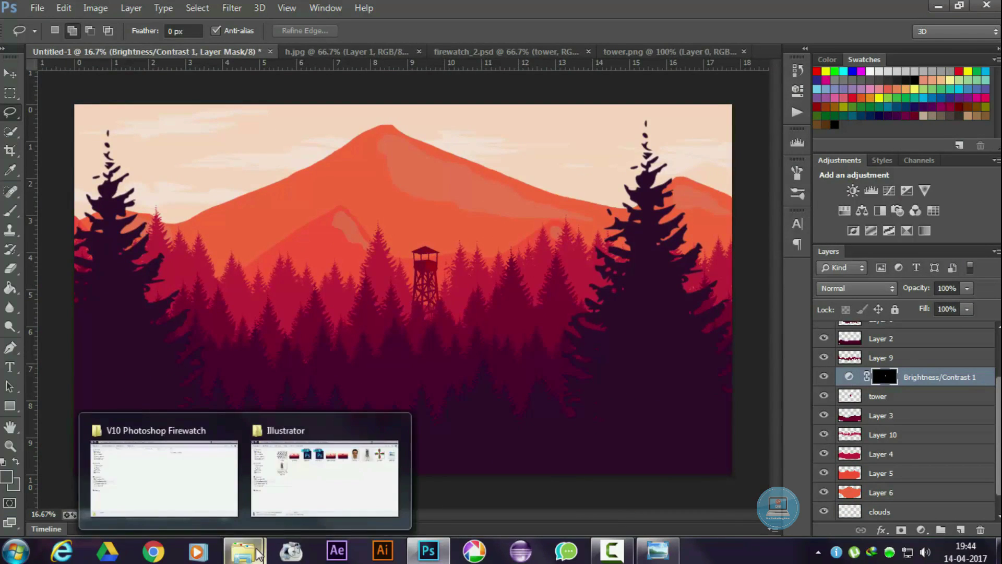
- Open bird_1.jpg from the V10 Photoshop Firewatch folder in Photoshop
click(324, 478)
double_click(211, 113)
right_click(459, 140)
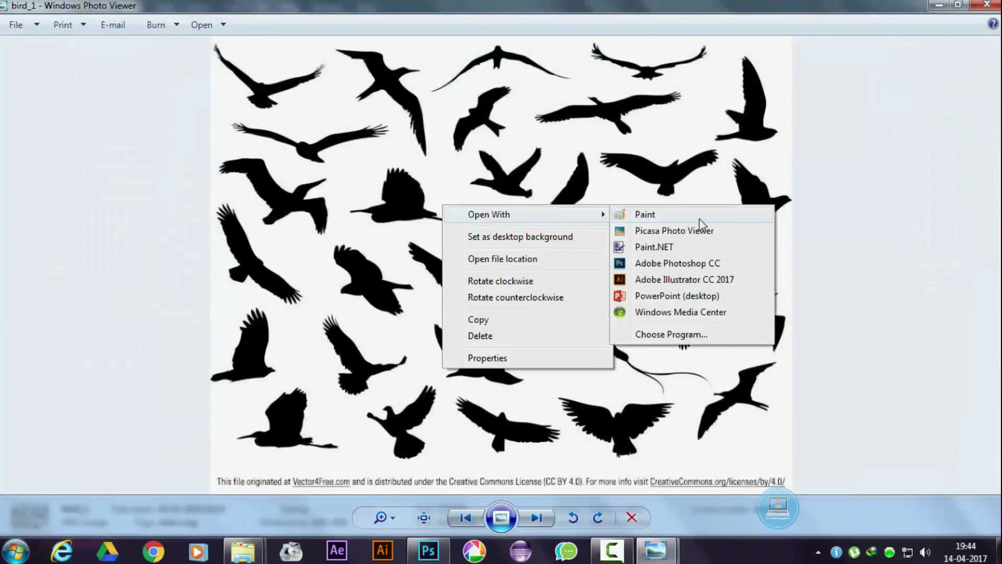
click(664, 265)
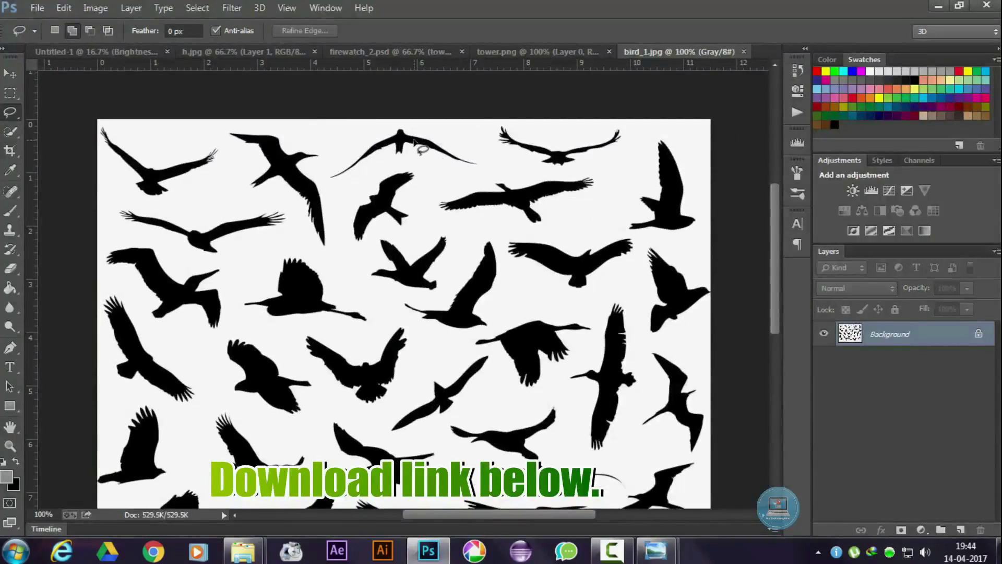
- Magic Wand the white background, invert, and paste the birds into the landscape
right_click(13, 130)
click(73, 145)
click(225, 146)
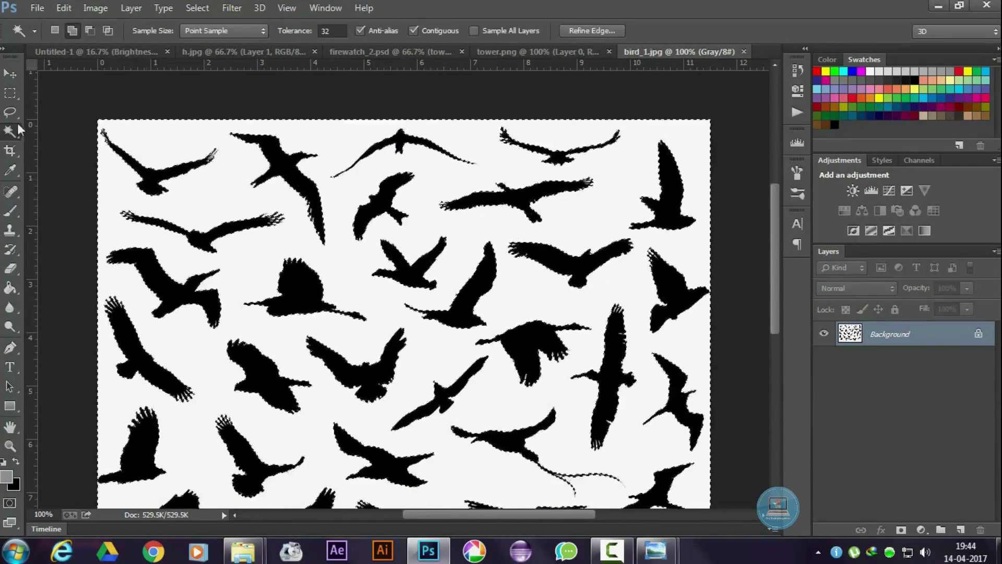
key(ctrl+shift+i)
click(13, 109)
key(ctrl+c)
key(ctrl+Tab)
key(ctrl+v)
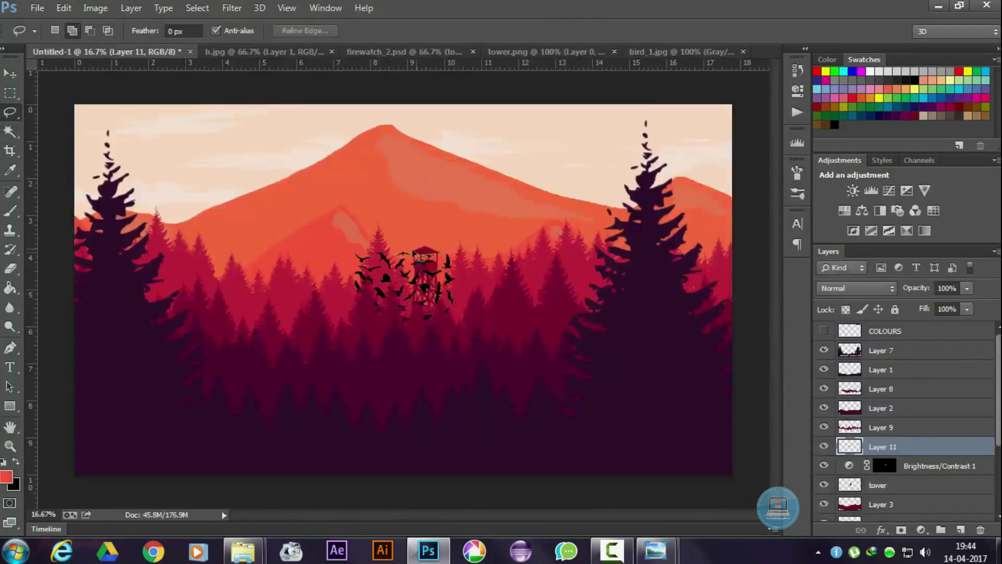
- Enlarge the pasted flock and erase all but one bird above the mountain
key(ctrl+t)
mouse_move(461, 182)
mouse_down()
mouse_move(570, 100)
mouse_move(444, 228)
mouse_up()
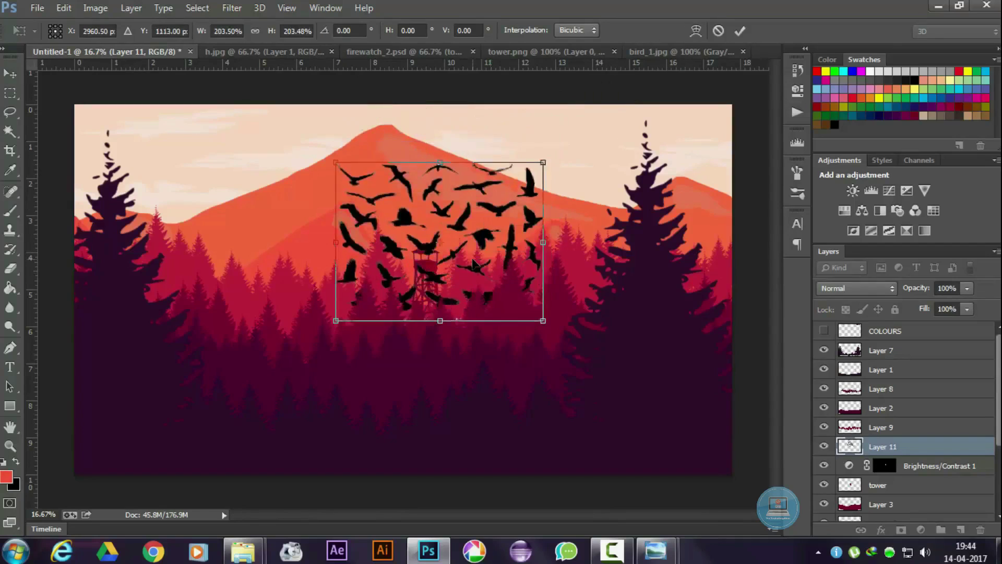
key(Return)
key(ctrl+plus)
key(e)
click(72, 30)
scroll(165, 180, up, 5)
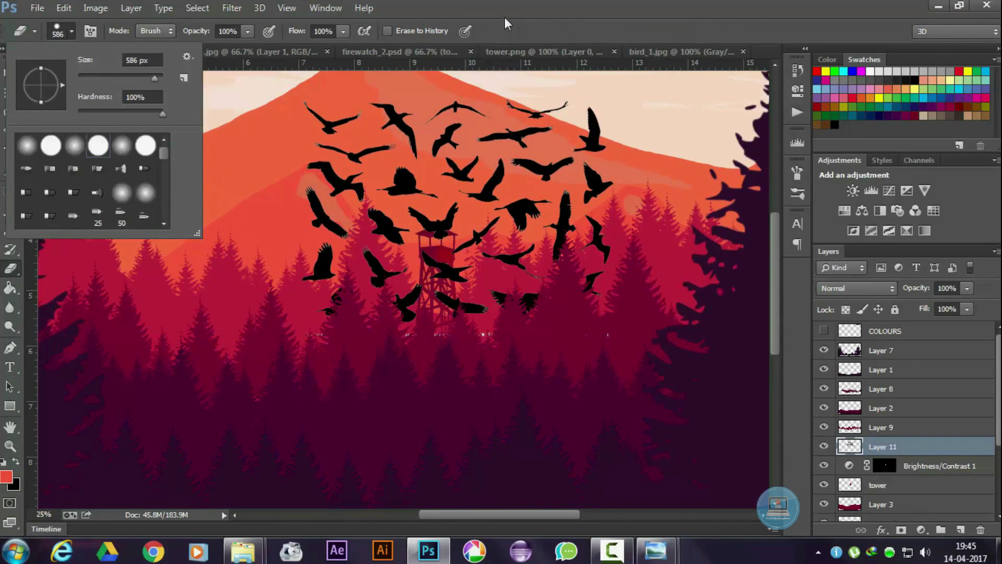
mouse_move(334, 121)
mouse_down()
mouse_move(368, 151)
mouse_move(412, 271)
mouse_move(526, 190)
mouse_move(593, 230)
mouse_move(558, 106)
mouse_move(544, 262)
mouse_up()
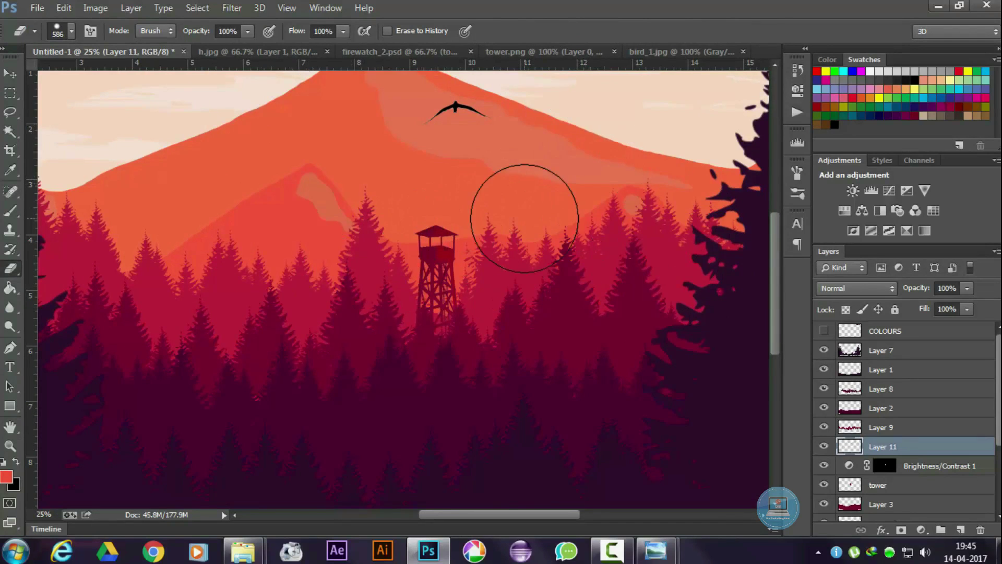
key(ctrl+minus)
- Merge the tower with its brightness adjustment, rename the bird layer 'birds', and duplicate it
click(919, 466)
shift+click(882, 485)
right_click(882, 485)
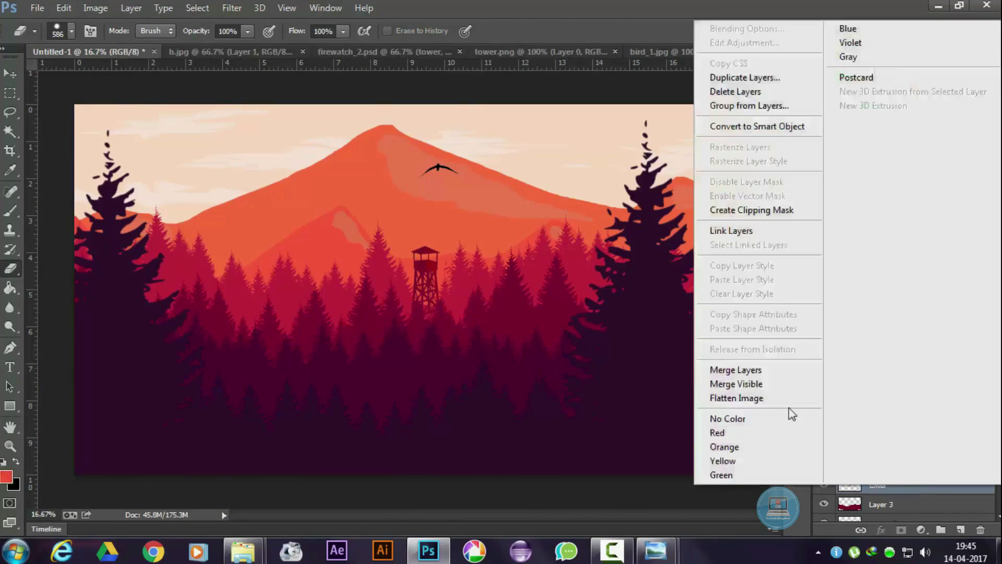
click(725, 368)
click(887, 447)
click(824, 446)
text(bird)
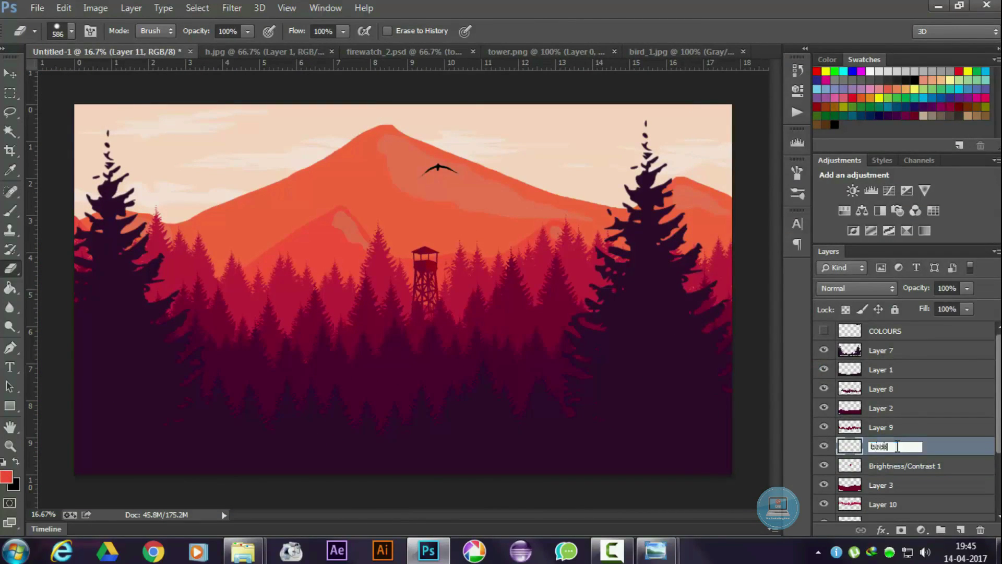
key(Return)
right_click(890, 447)
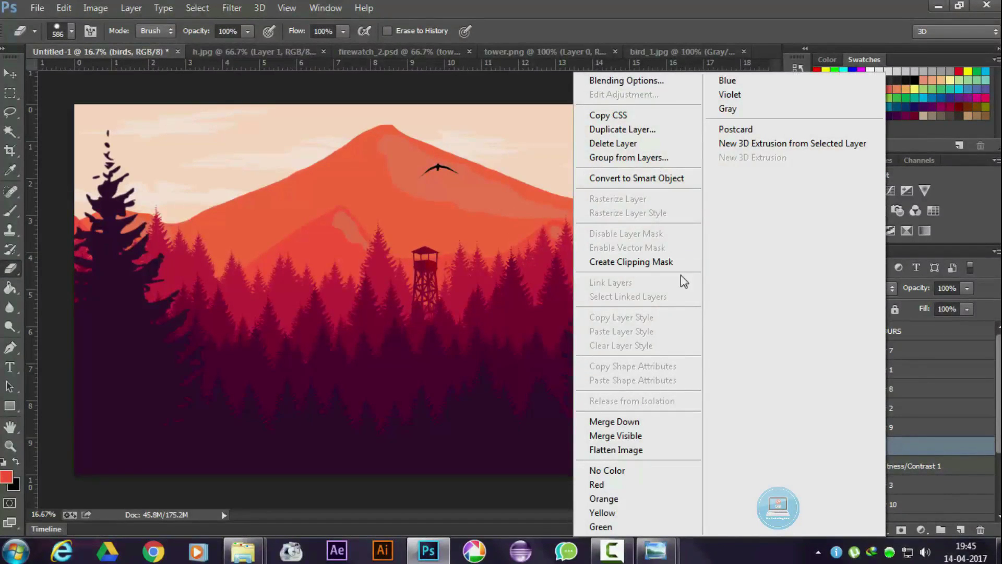
click(621, 131)
key(Return)
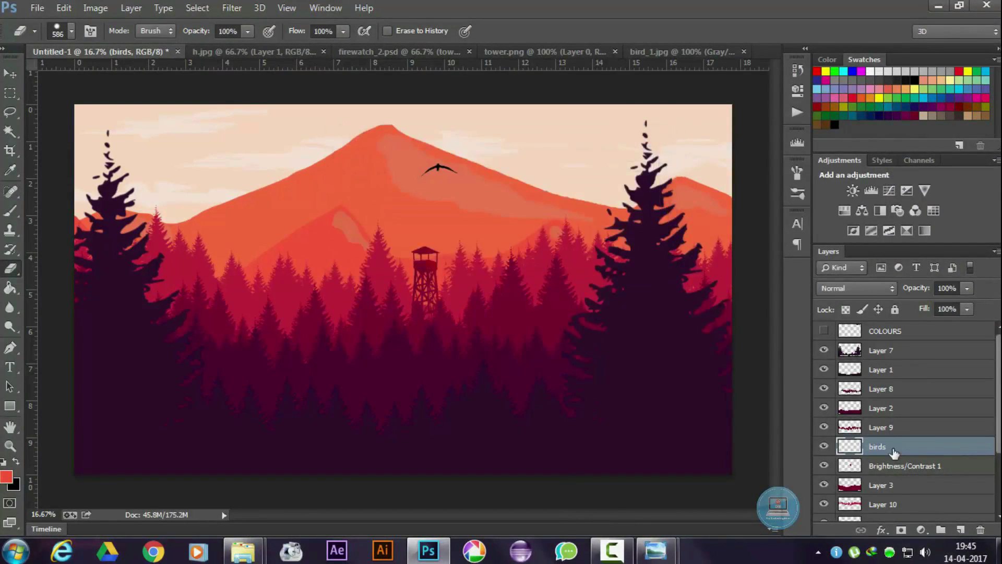
- Spread the bird copies across the sky and mountain, moving the original near the treeline
key(v)
mouse_move(439, 168)
mouse_down()
mouse_move(291, 140)
mouse_move(327, 168)
mouse_up()
key(alt+bracketleft)
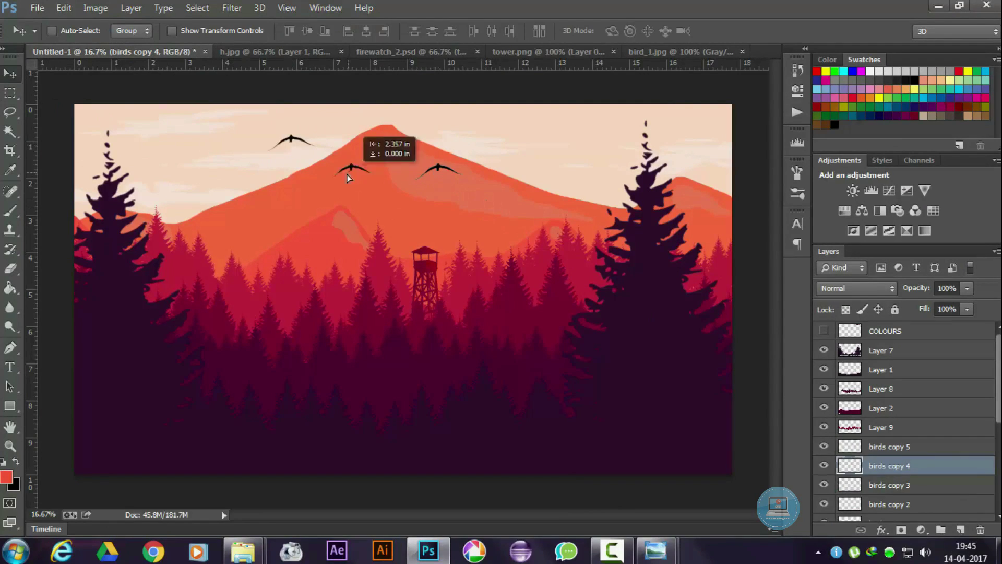
key(alt+bracketleft)
drag(470, 179, 383, 150)
key(alt+bracketleft)
drag(466, 146, 429, 129)
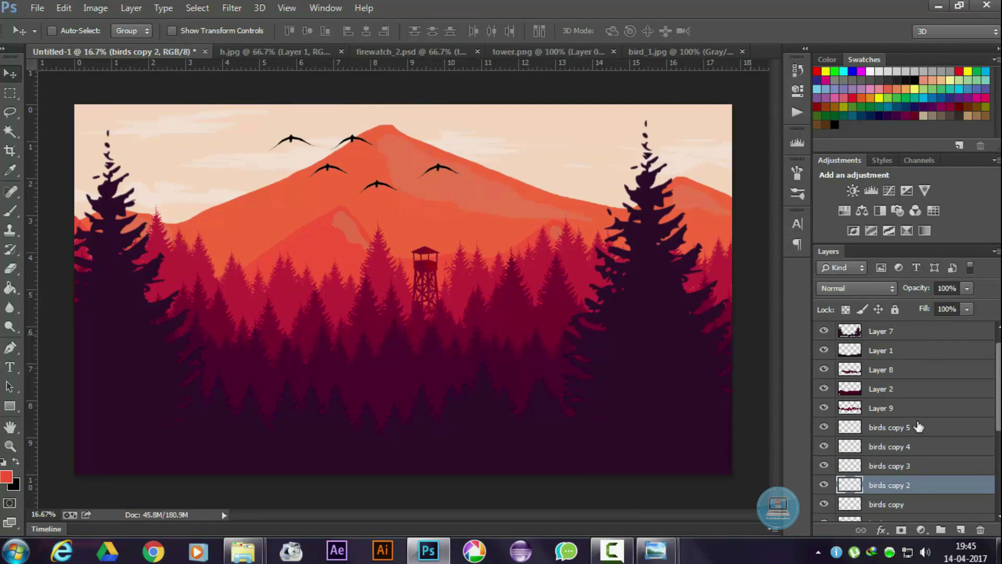
key(alt+bracketleft)
drag(439, 168, 378, 186)
key(alt+bracketleft)
drag(439, 168, 480, 243)
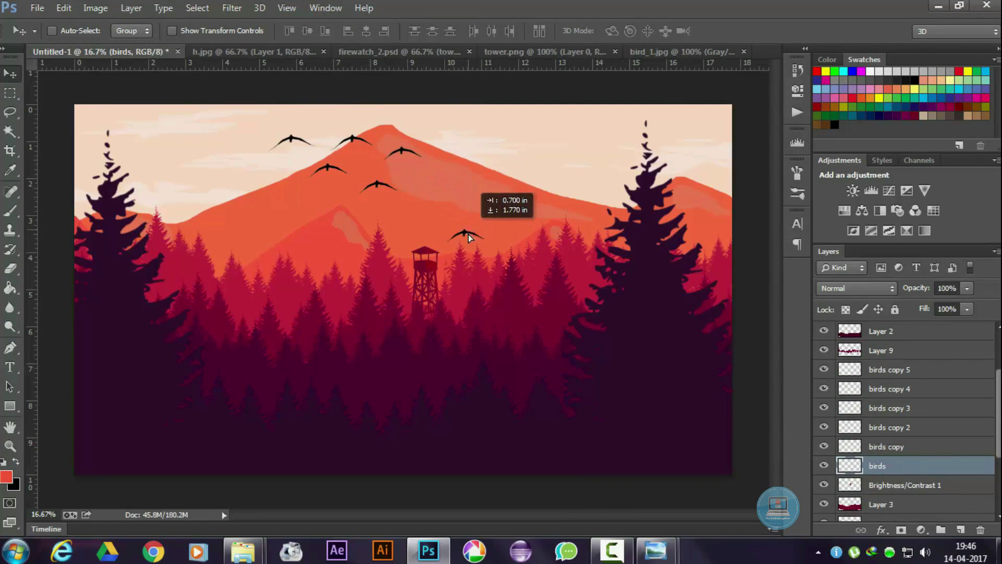
- Nudge the birds copy and birds copy 2 birds down beside the tower
click(918, 447)
drag(402, 152, 416, 157)
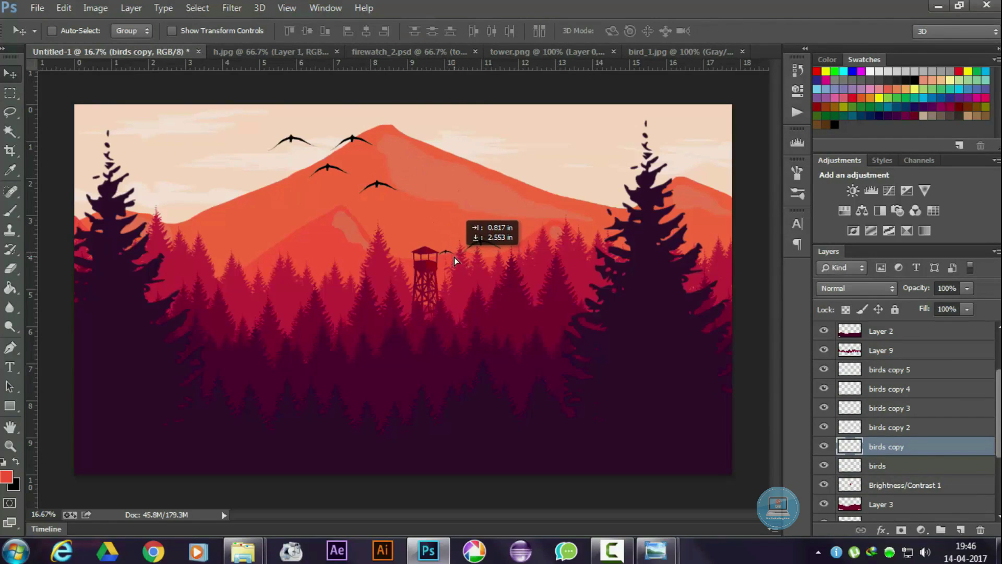
drag(469, 253, 479, 260)
key(alt+bracketright)
drag(392, 193, 454, 252)
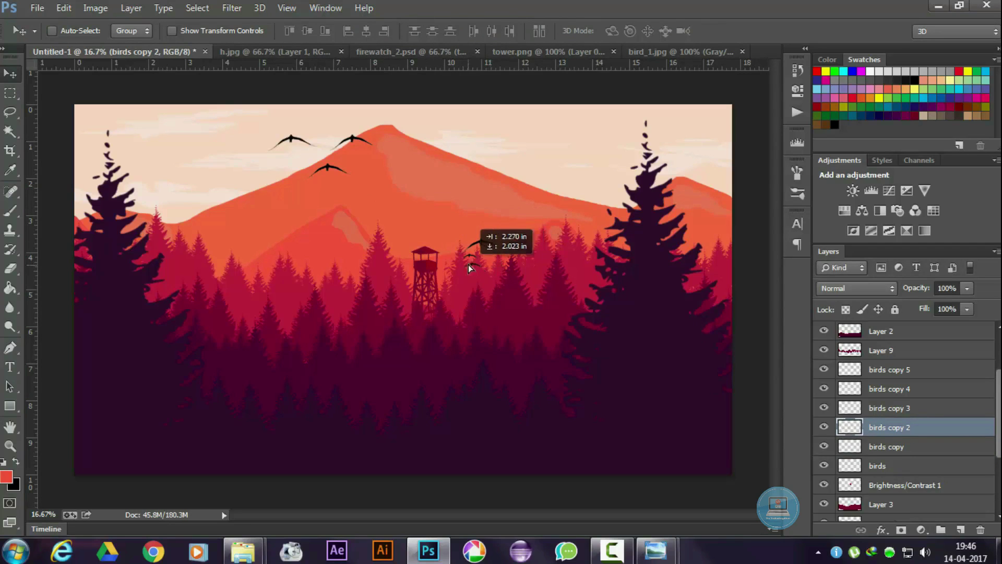
drag(454, 251, 478, 255)
- Shrink the next bird copies, including birds copy 4, and bring them near the tower
click(894, 447)
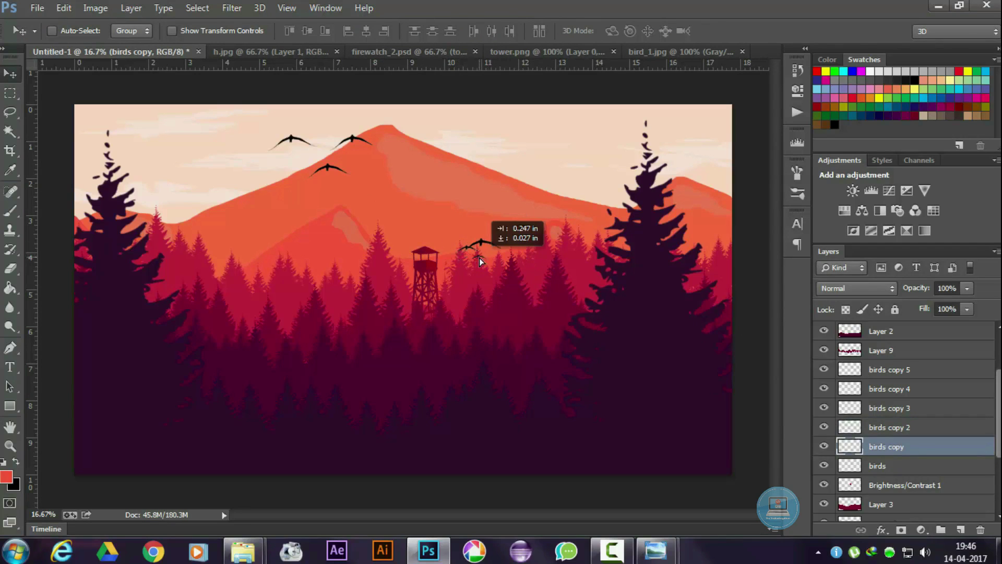
click(899, 425)
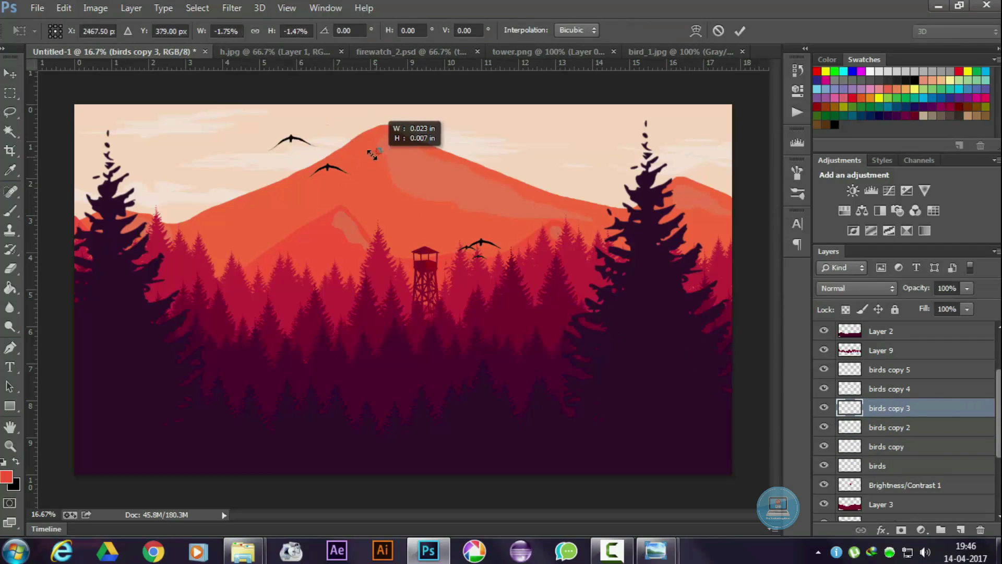
drag(329, 134, 365, 144)
key(Return)
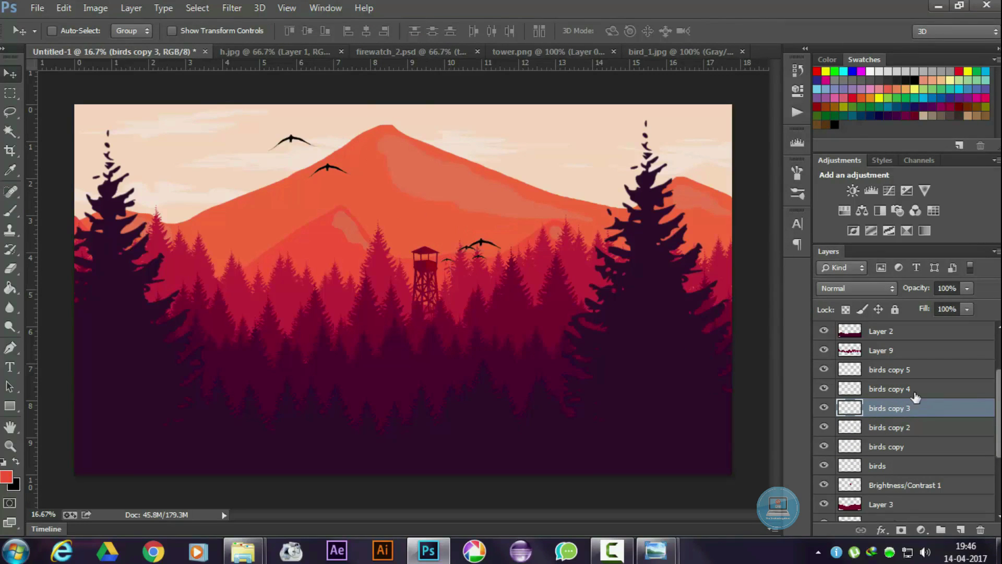
click(915, 395)
key(ctrl+t)
mouse_move(314, 165)
mouse_down()
mouse_move(355, 180)
mouse_move(463, 257)
mouse_up()
key(Return)
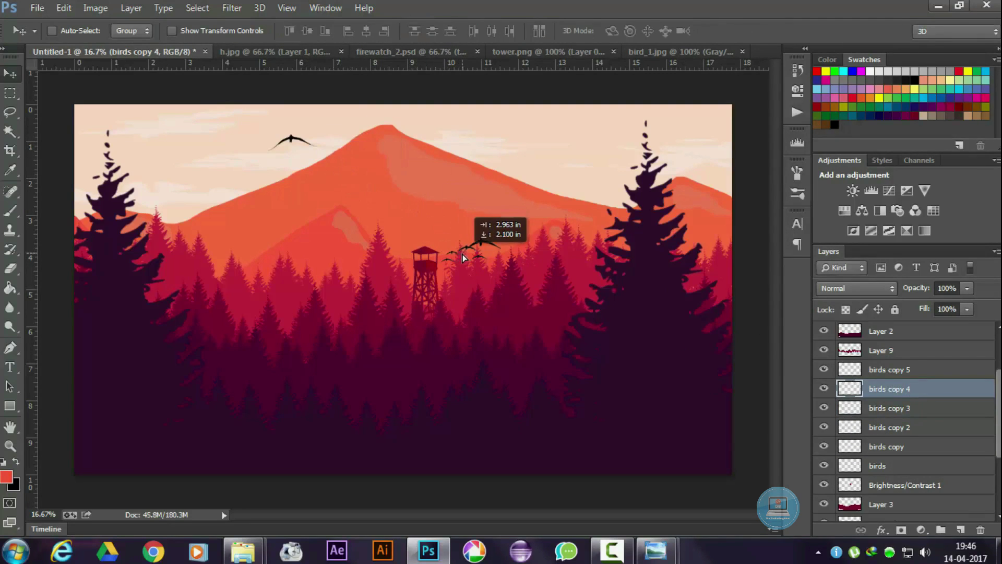
- Shrink birds copy 5 into a tiny bird beside the tower
click(888, 369)
key(ctrl+t)
mouse_move(265, 131)
mouse_down()
mouse_move(299, 143)
mouse_move(477, 273)
mouse_move(436, 210)
mouse_up()
key(Return)
key(ctrl+t)
key(Return)
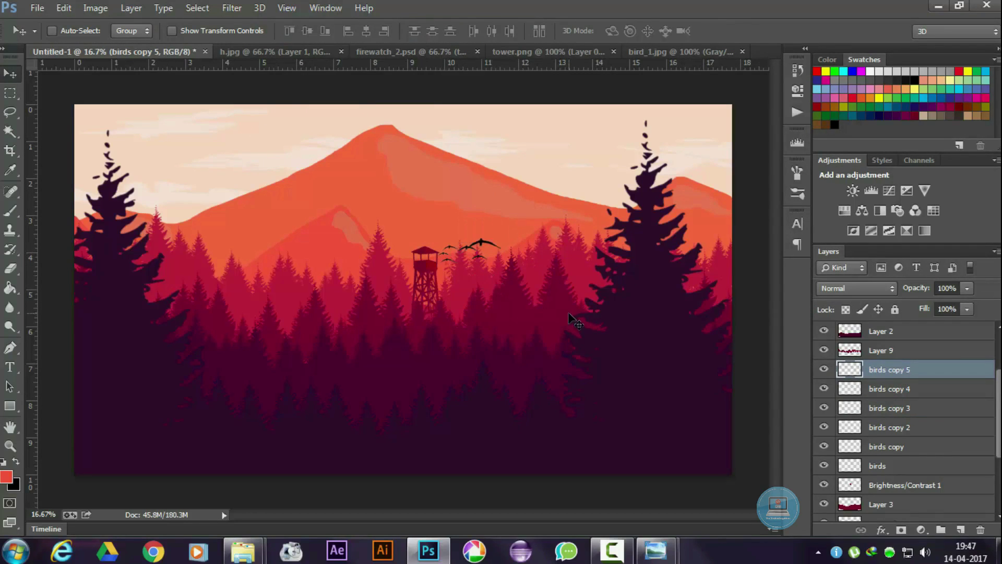
- Fine-tune each bird's position to tighten the small flock beside the tower
click(873, 386)
drag(457, 270, 521, 251)
ctrl+click(491, 246)
click(907, 466)
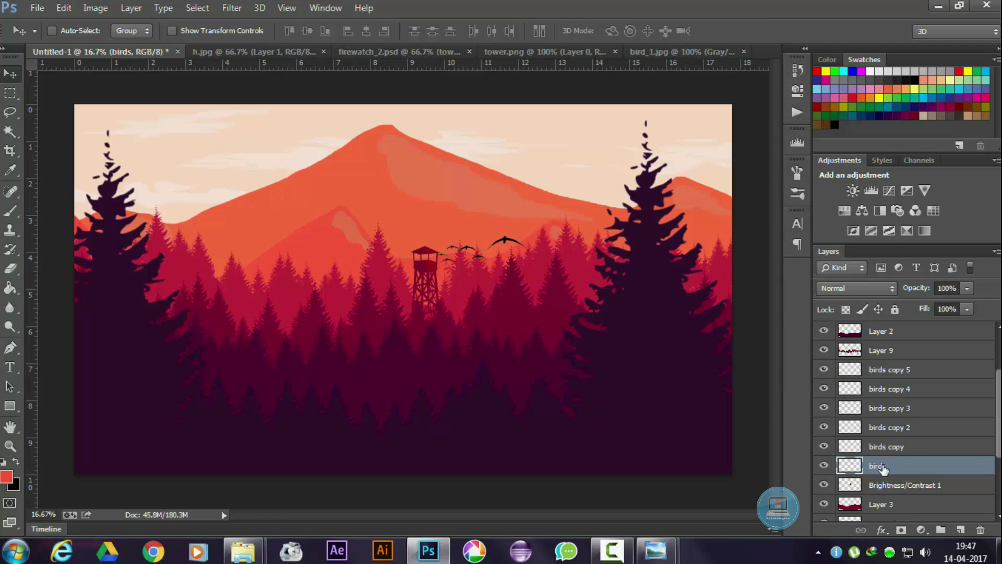
click(886, 447)
mouse_move(489, 266)
mouse_down()
mouse_move(501, 266)
mouse_move(474, 249)
mouse_up()
ctrl+click(478, 269)
key(alt+bracketright)
key(alt+bracketright)
click(892, 371)
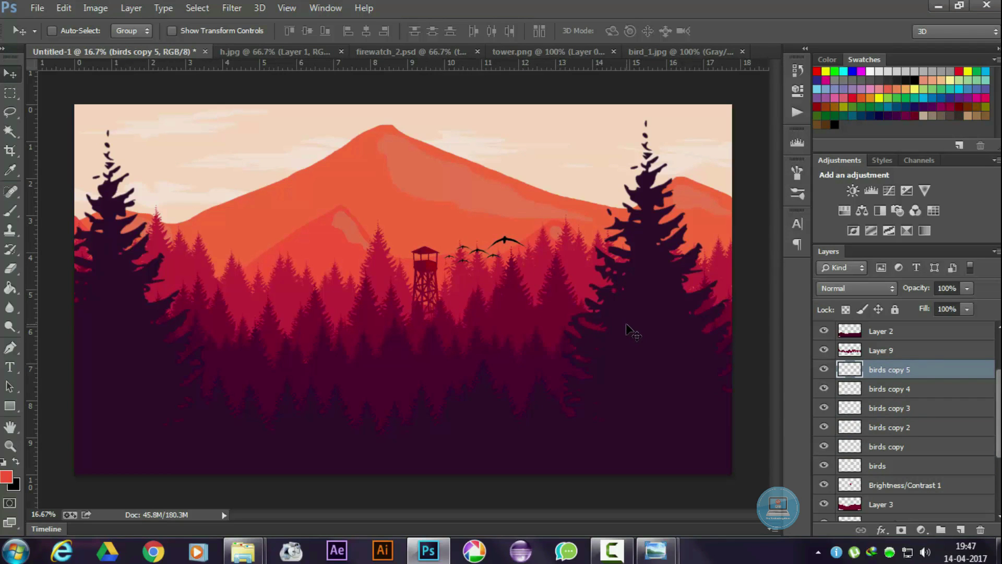
right_click(889, 467)
- Group the layers birds through birds copy 5 into a group named 'birds'
key(Escape)
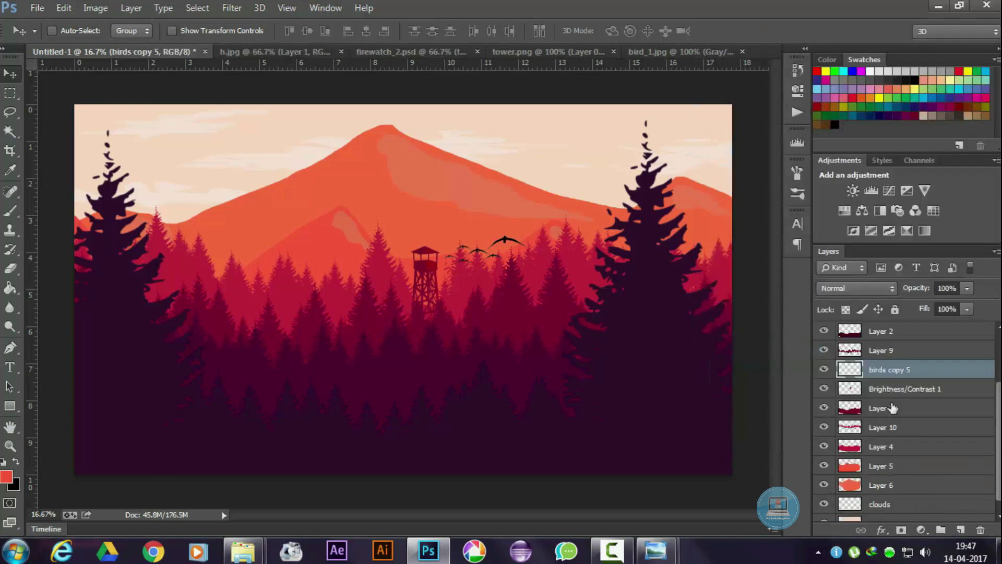
shift+click(889, 466)
right_click(890, 465)
click(653, 157)
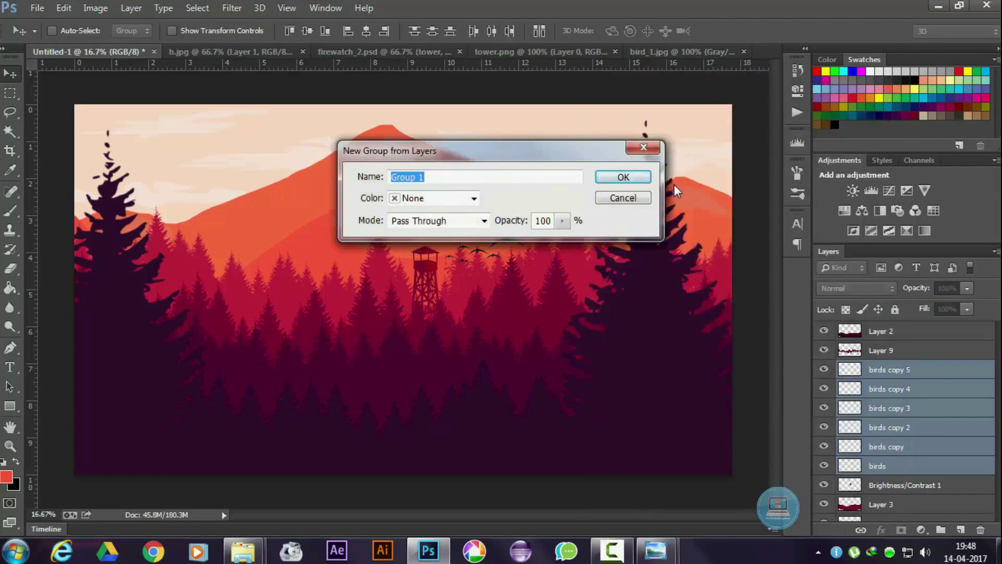
key(Return)
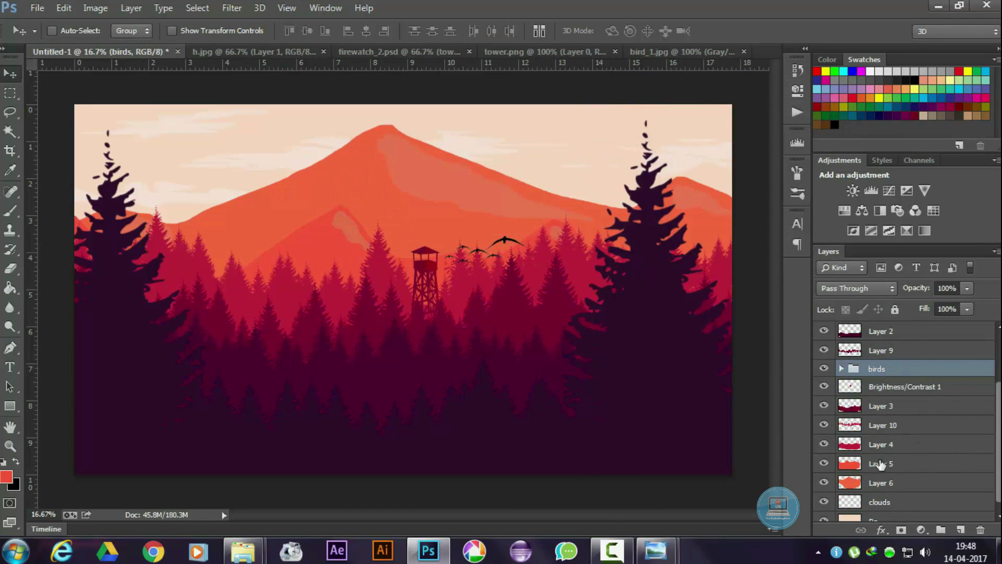
- Rename the merged Brightness/Contrast 1 layer to 'tower'
scroll(958, 417, up, 1)
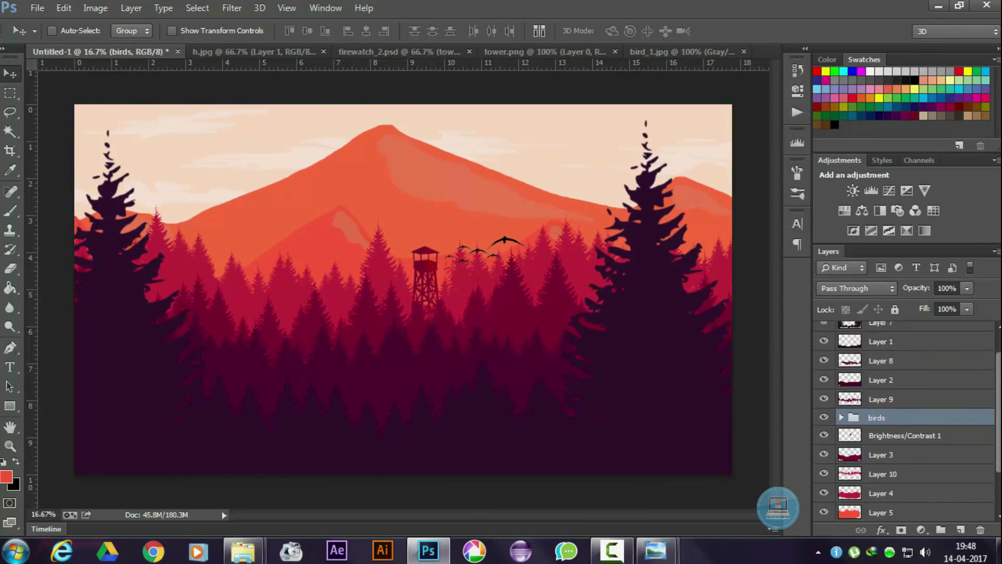
scroll(898, 418, up, 2)
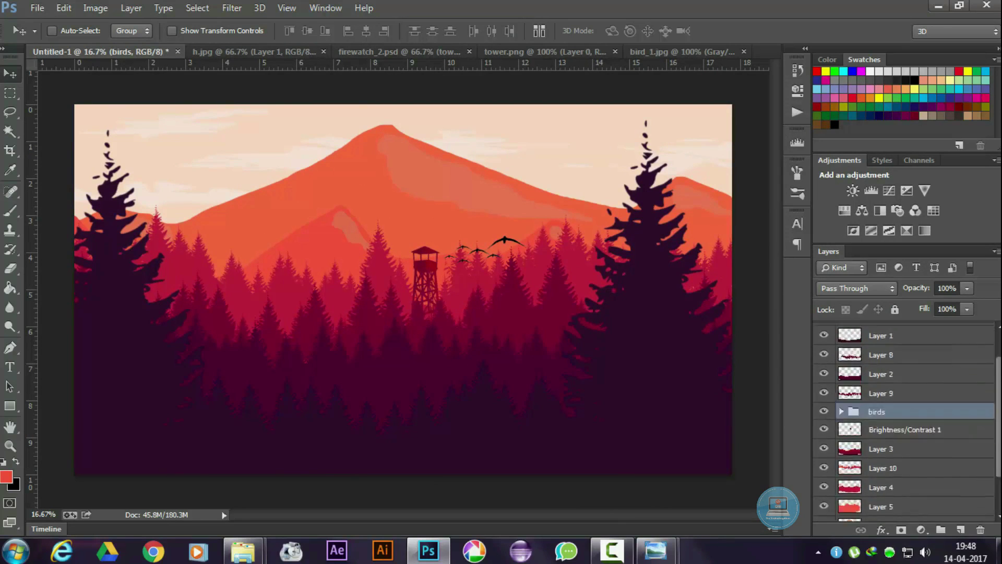
click(898, 431)
text(tower)
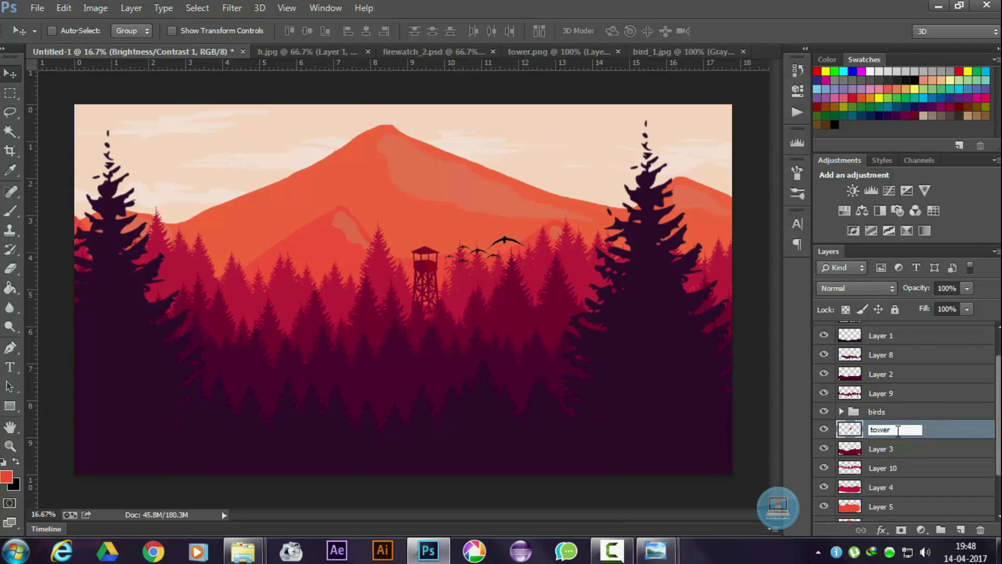
key(Return)
key(ctrl+t)
key(Return)
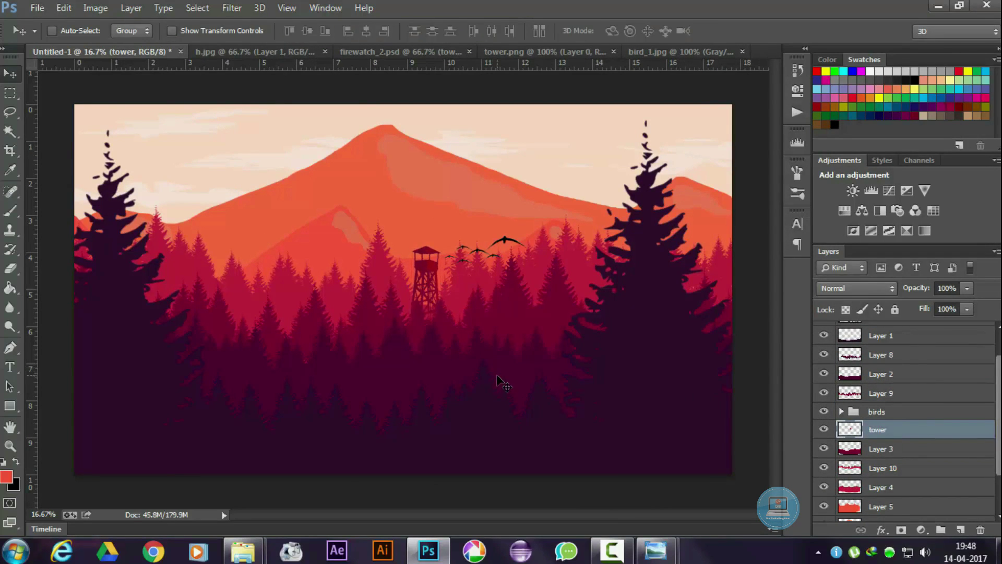